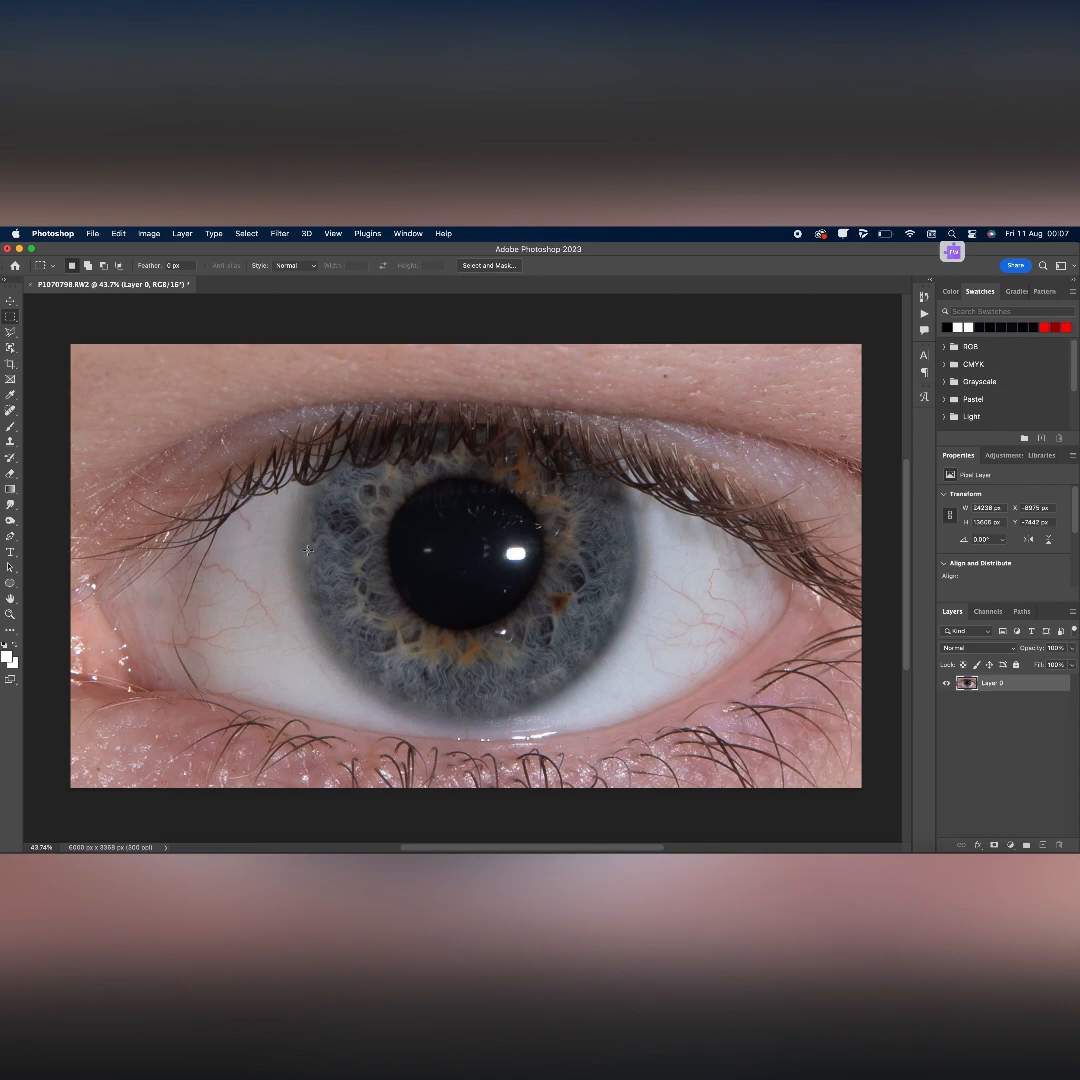
- Measure the iris's width with a thin rectangular marquee across it, and clear the selection
left_click_drag(308, 549, 627, 561)
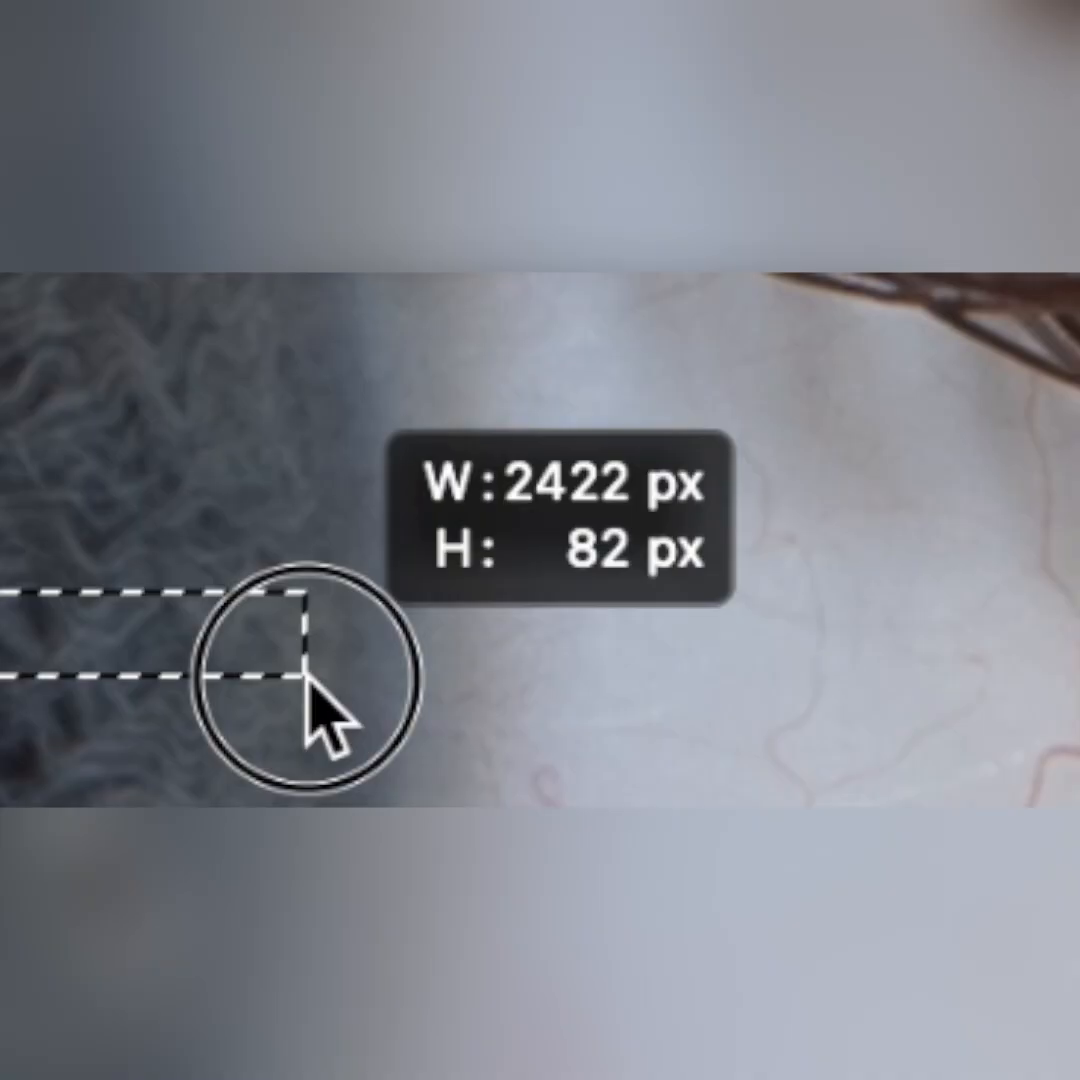
left_click_drag(306, 676, 306, 676)
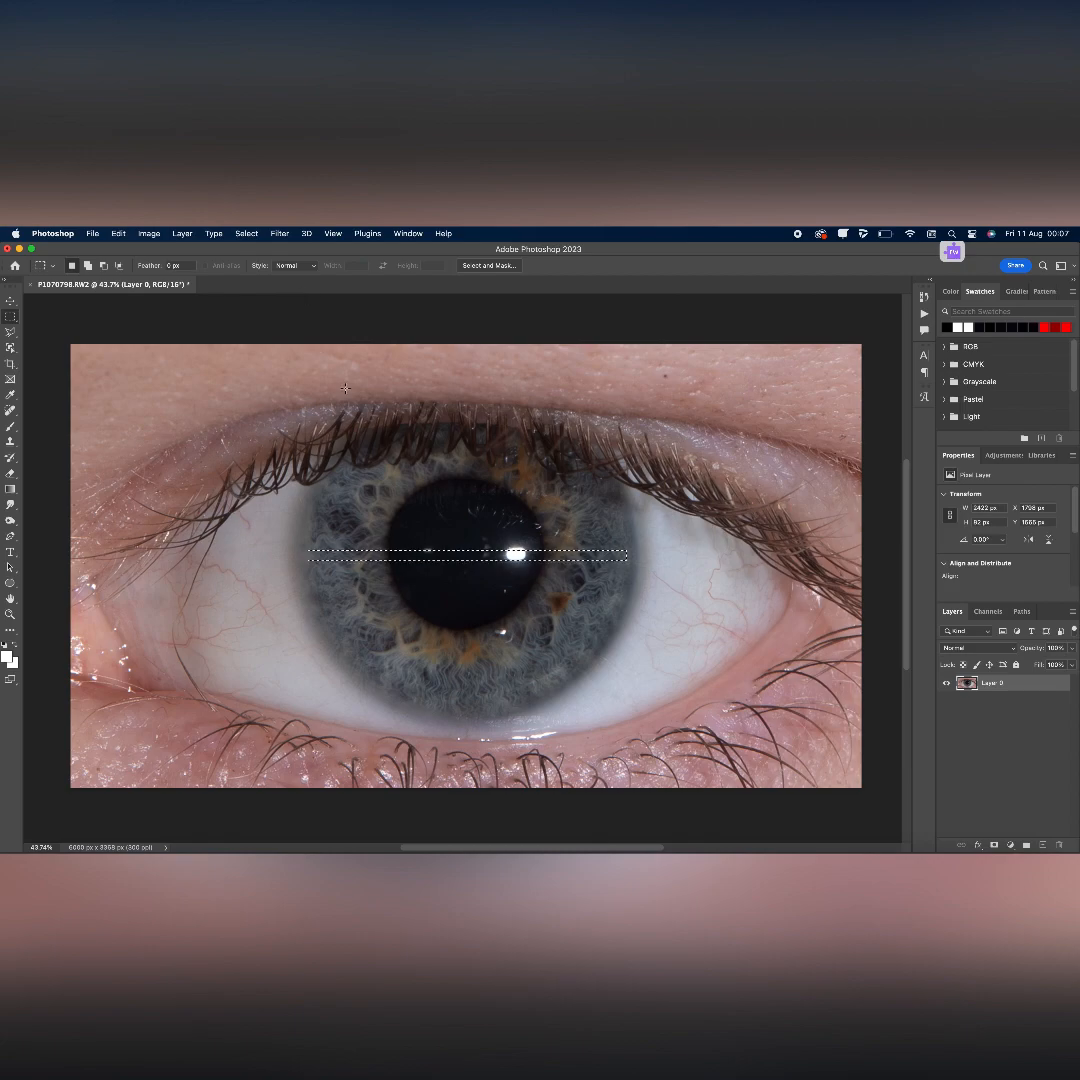
left_click(345, 386)
- Set up the Elliptical Marquee with a fixed size of 2422 px wide by 2422 px high
right_click(15, 316)
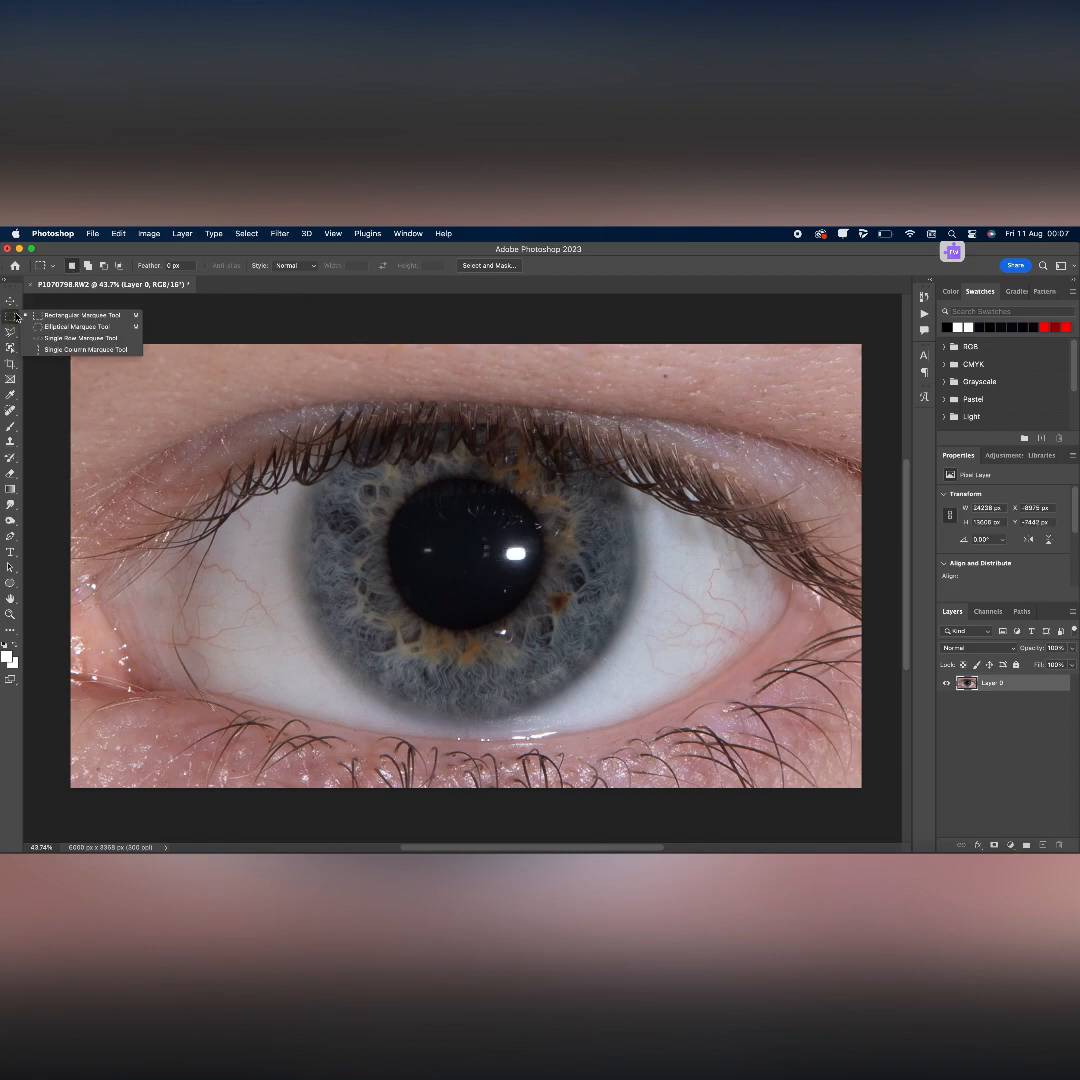
left_click(70, 327)
left_click(292, 270)
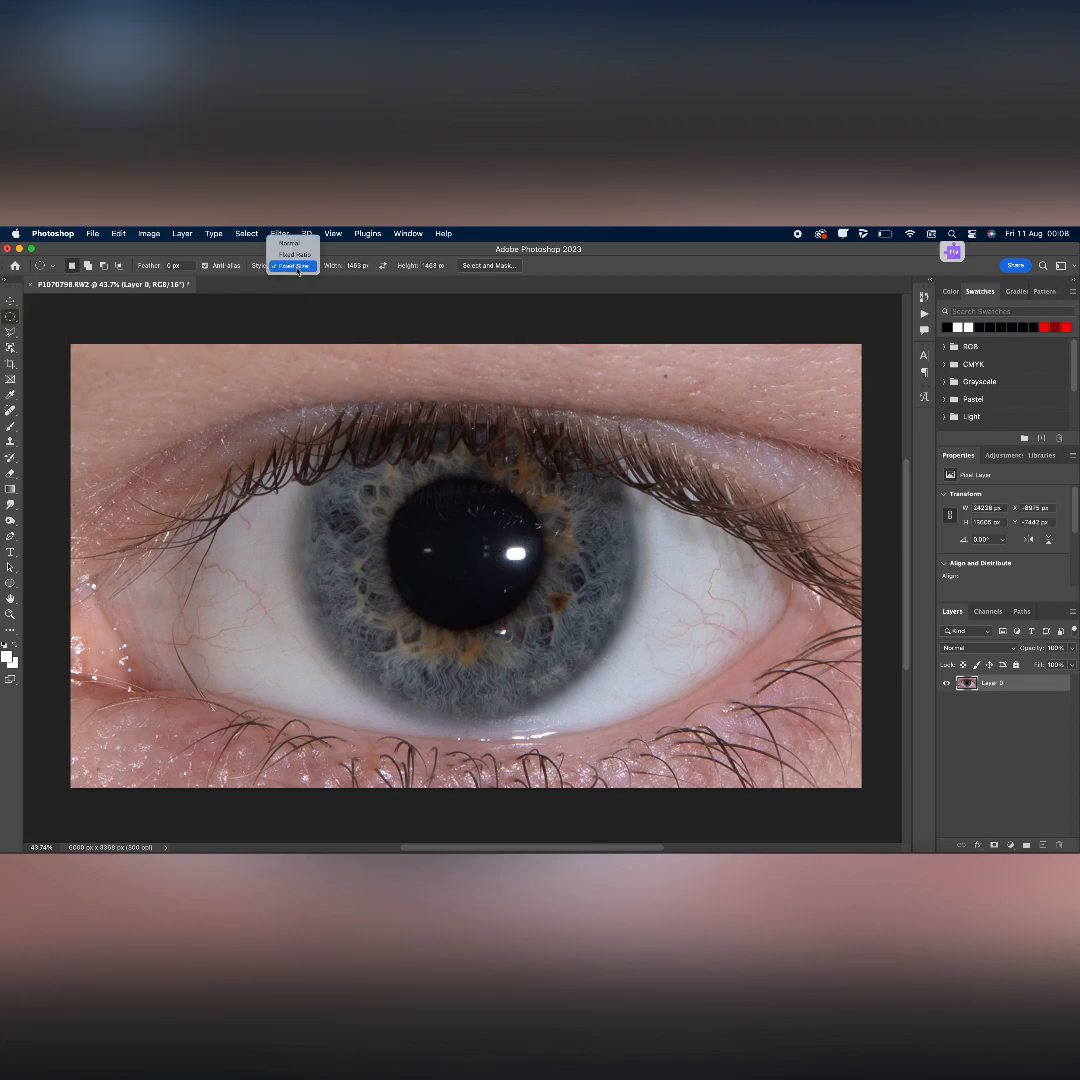
left_click(291, 291)
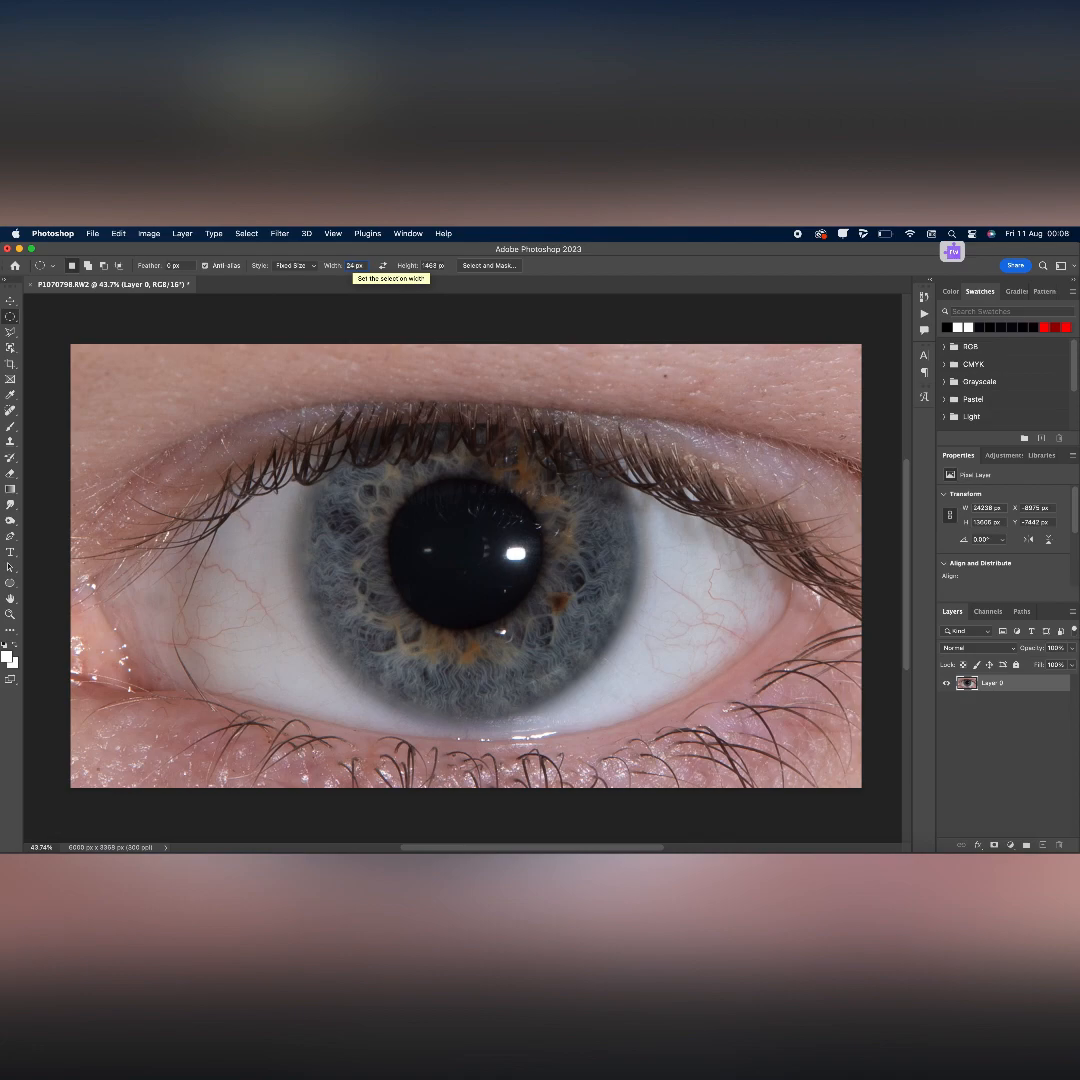
type("22")
left_click(431, 265)
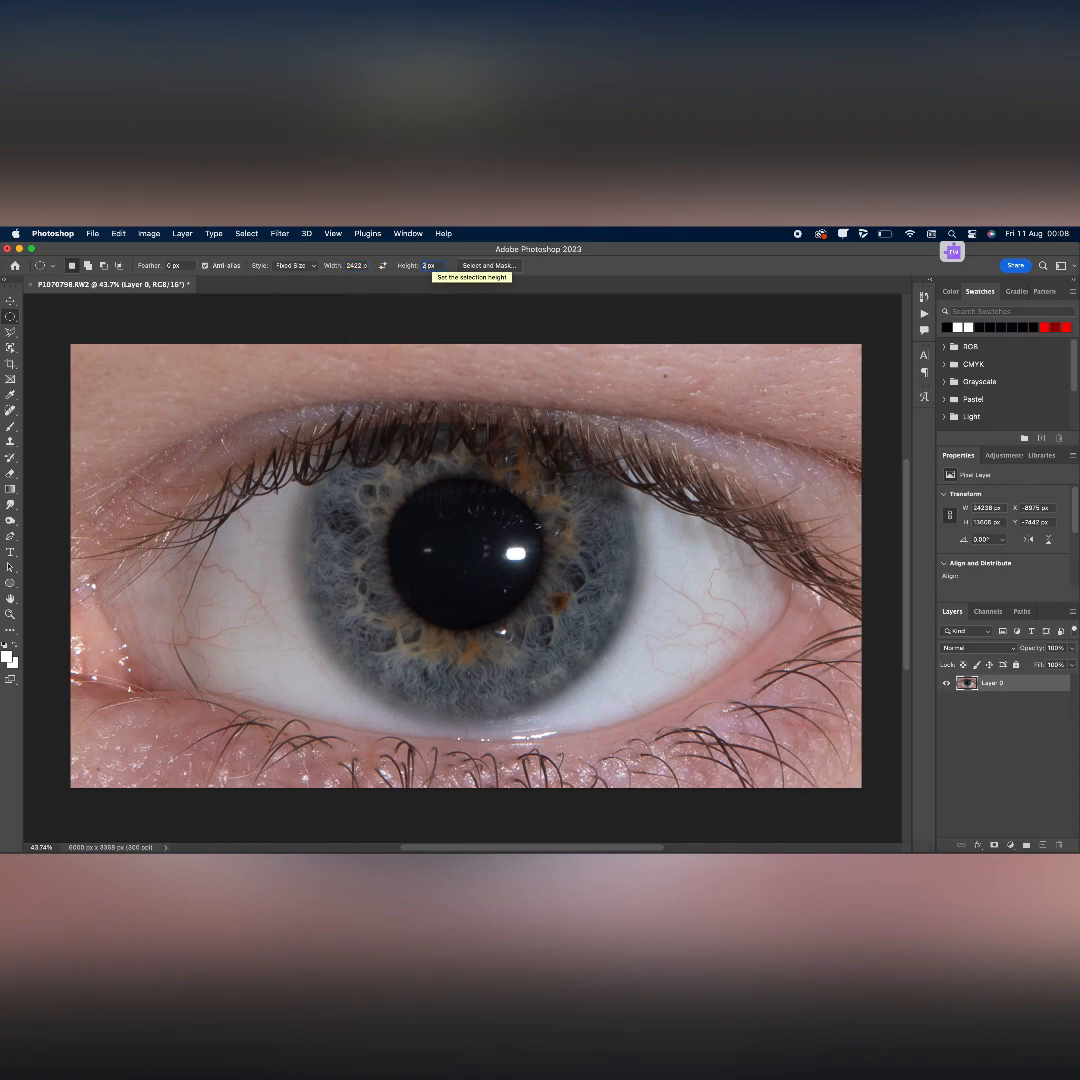
type("2422")
- Position the fixed-size circular selection over the iris, and copy it onto a new layer
left_click(471, 528)
left_click_drag(606, 664, 459, 550)
scroll(445, 528, "up", 5, "alt")
key("super+c")
key("super+v")
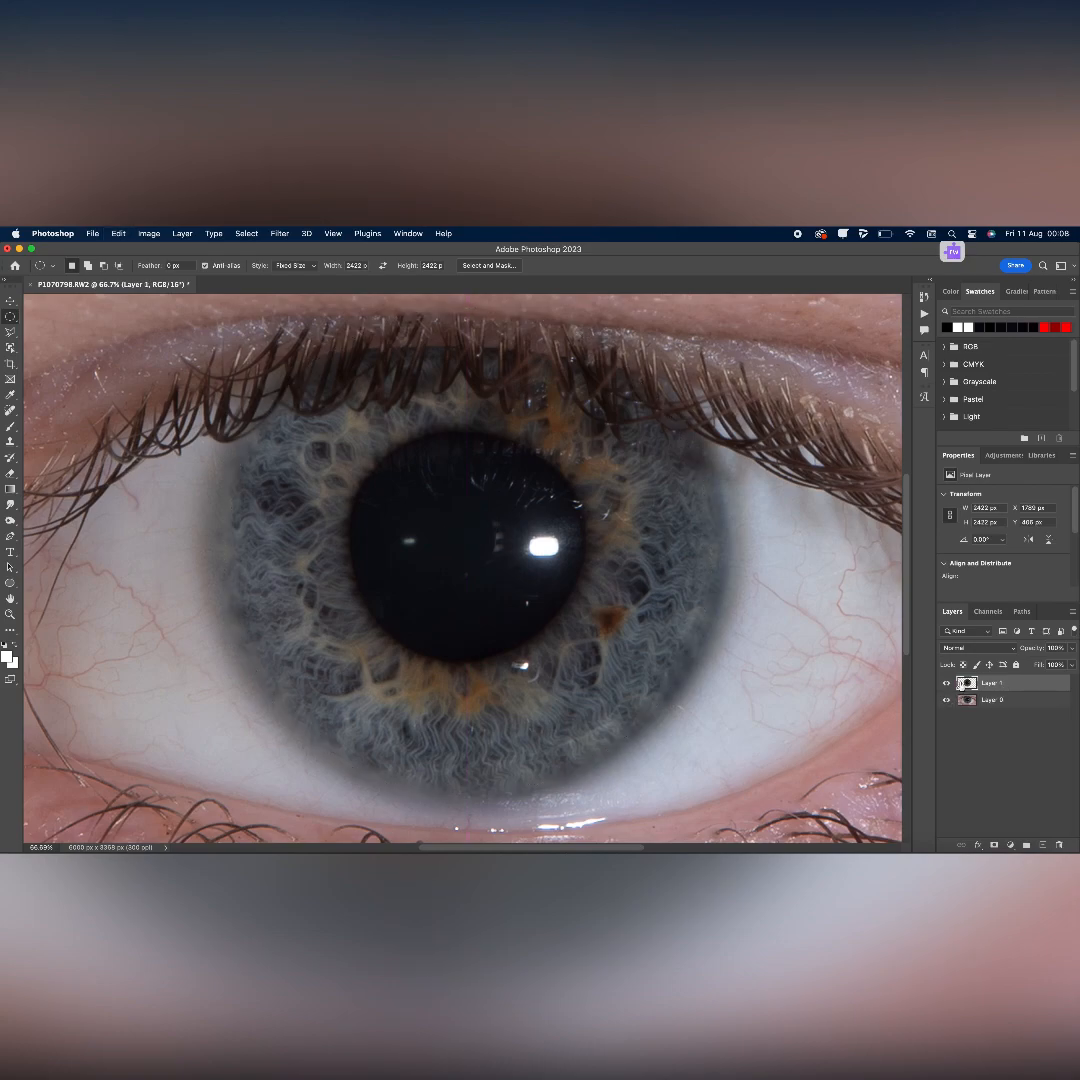
- Hide and delete the original Layer 0, and centre the circular iris cut-out on the canvas
left_click(947, 700)
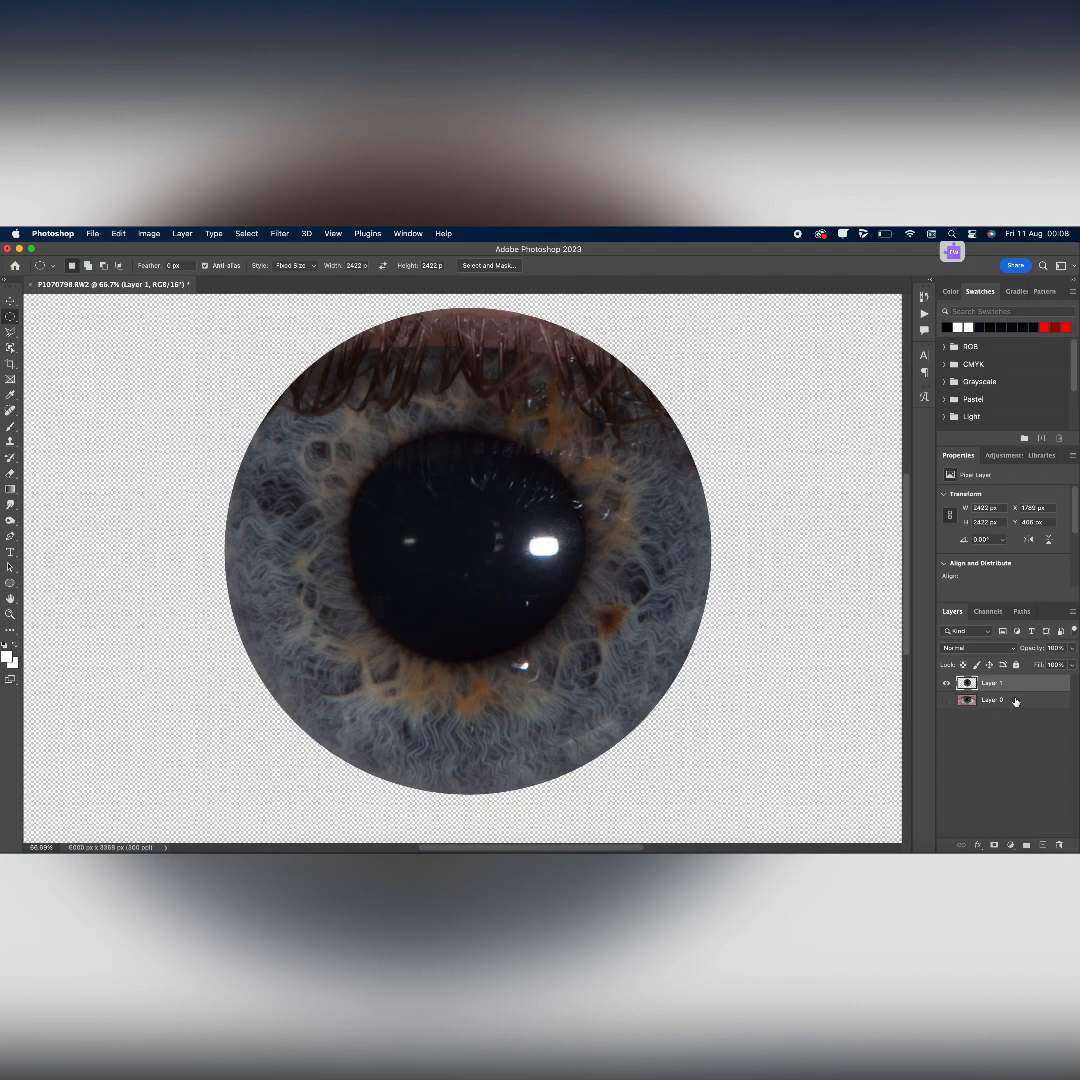
left_click_drag(1016, 702, 1059, 845)
key("super+t")
left_click_drag(591, 579, 583, 558)
scroll(583, 558, "down", 3)
left_click_drag(488, 484, 488, 566)
key("Return")
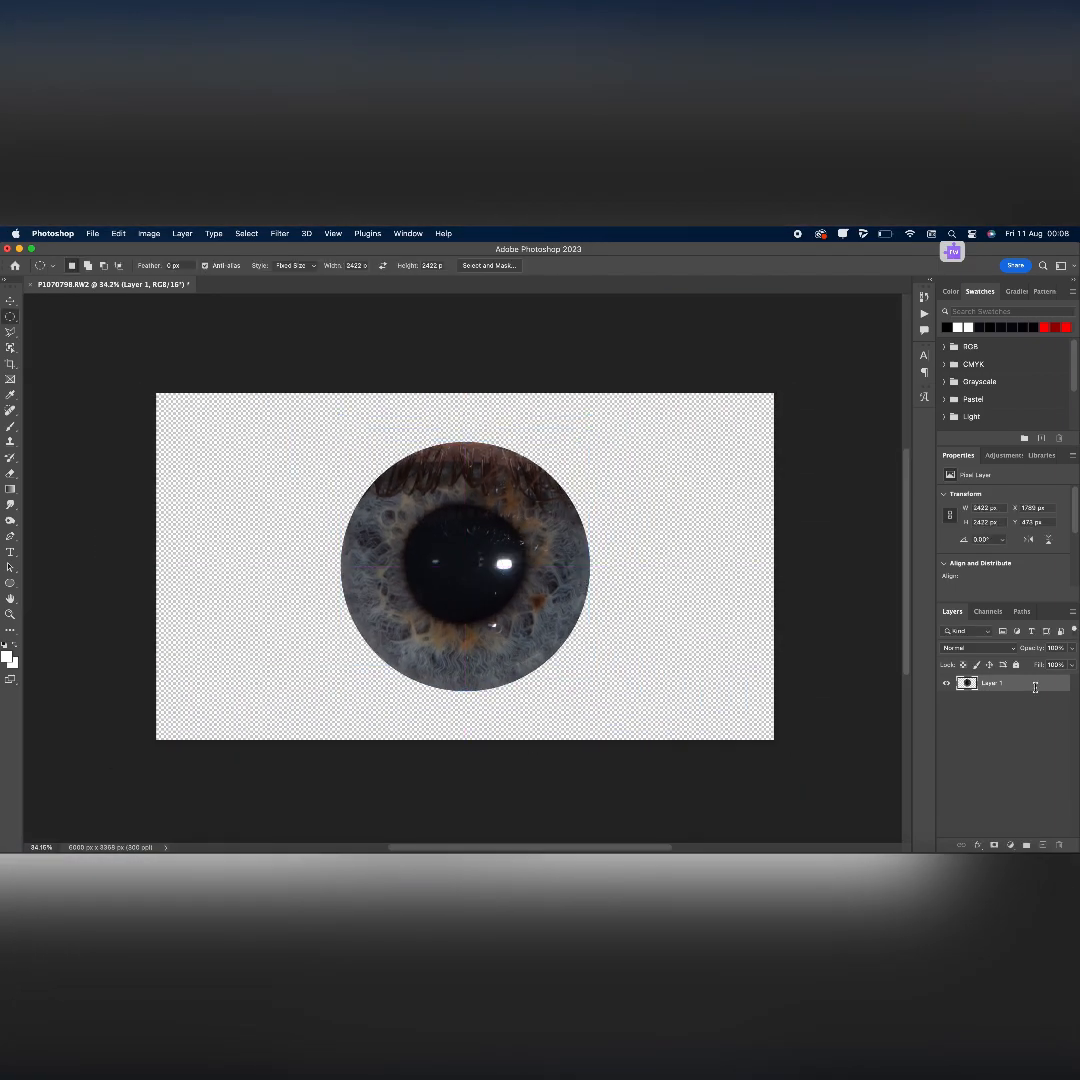
- Duplicate the iris layer and rotate the copy about 117.5° so clean iris covers the eyelashes
key("super+j")
key("super+t")
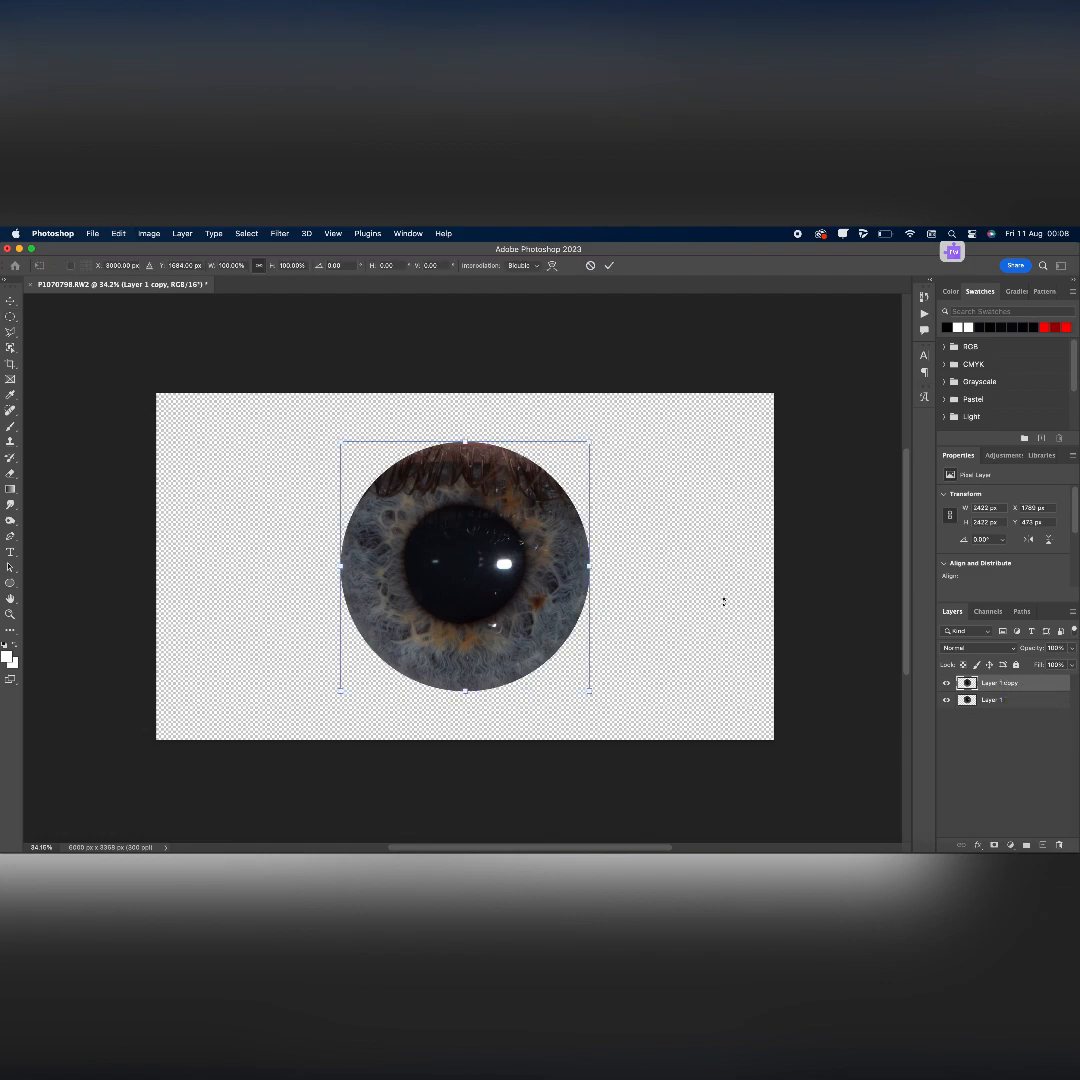
left_click_drag(603, 436, 516, 720)
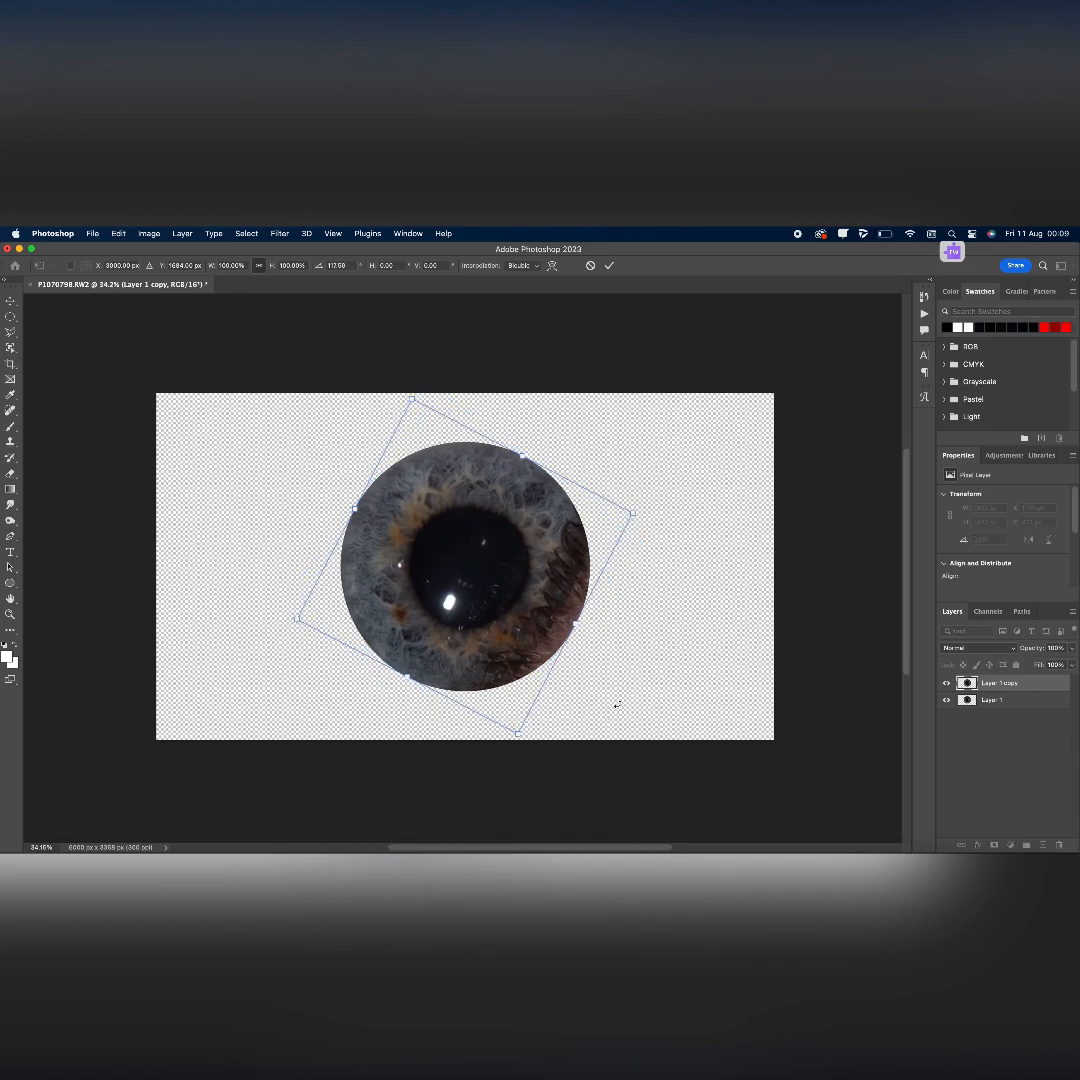
- Compare the rotated copy with the original iris by switching the copy's visibility off and on
left_click(947, 684)
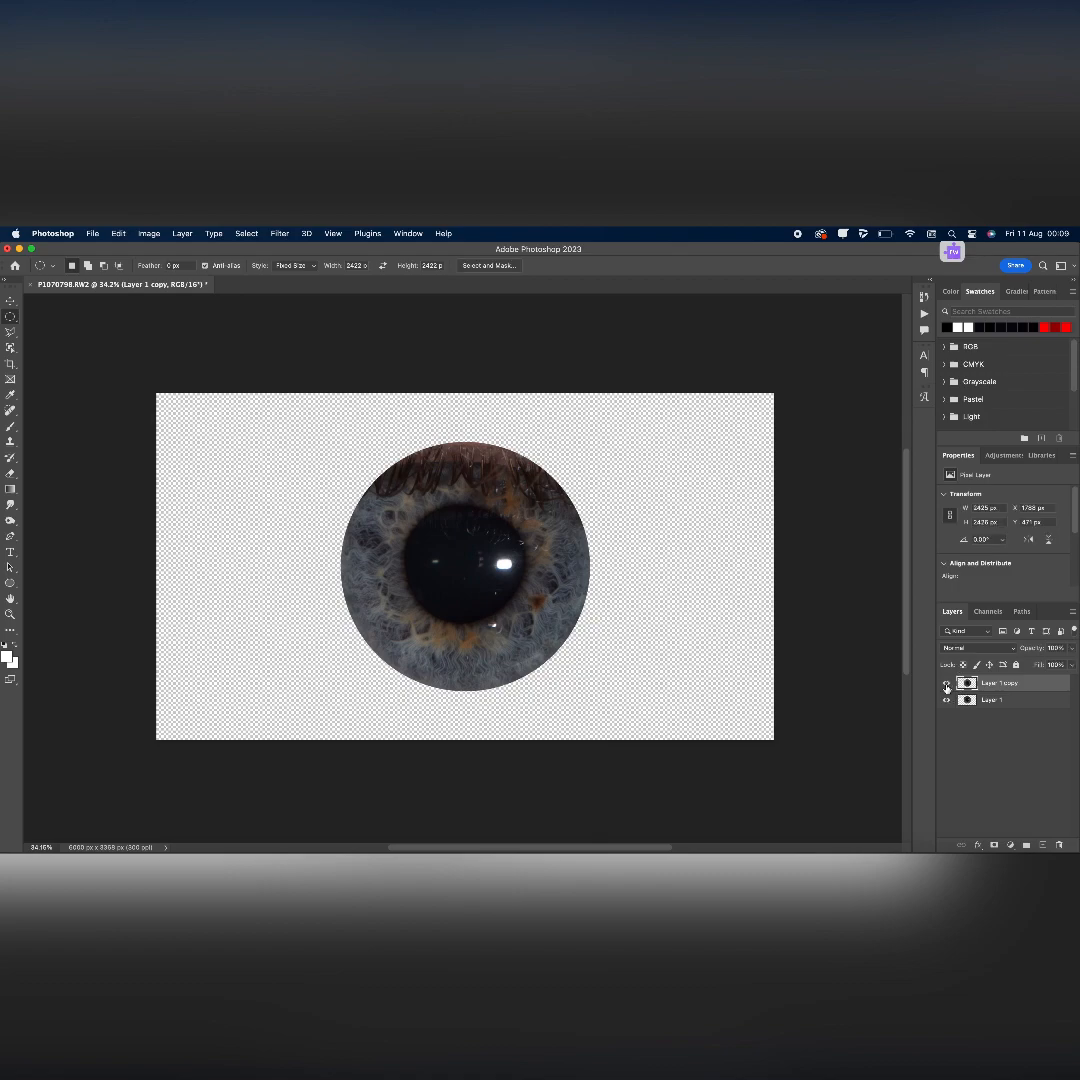
left_click(947, 688)
left_click(947, 688)
left_click(947, 686)
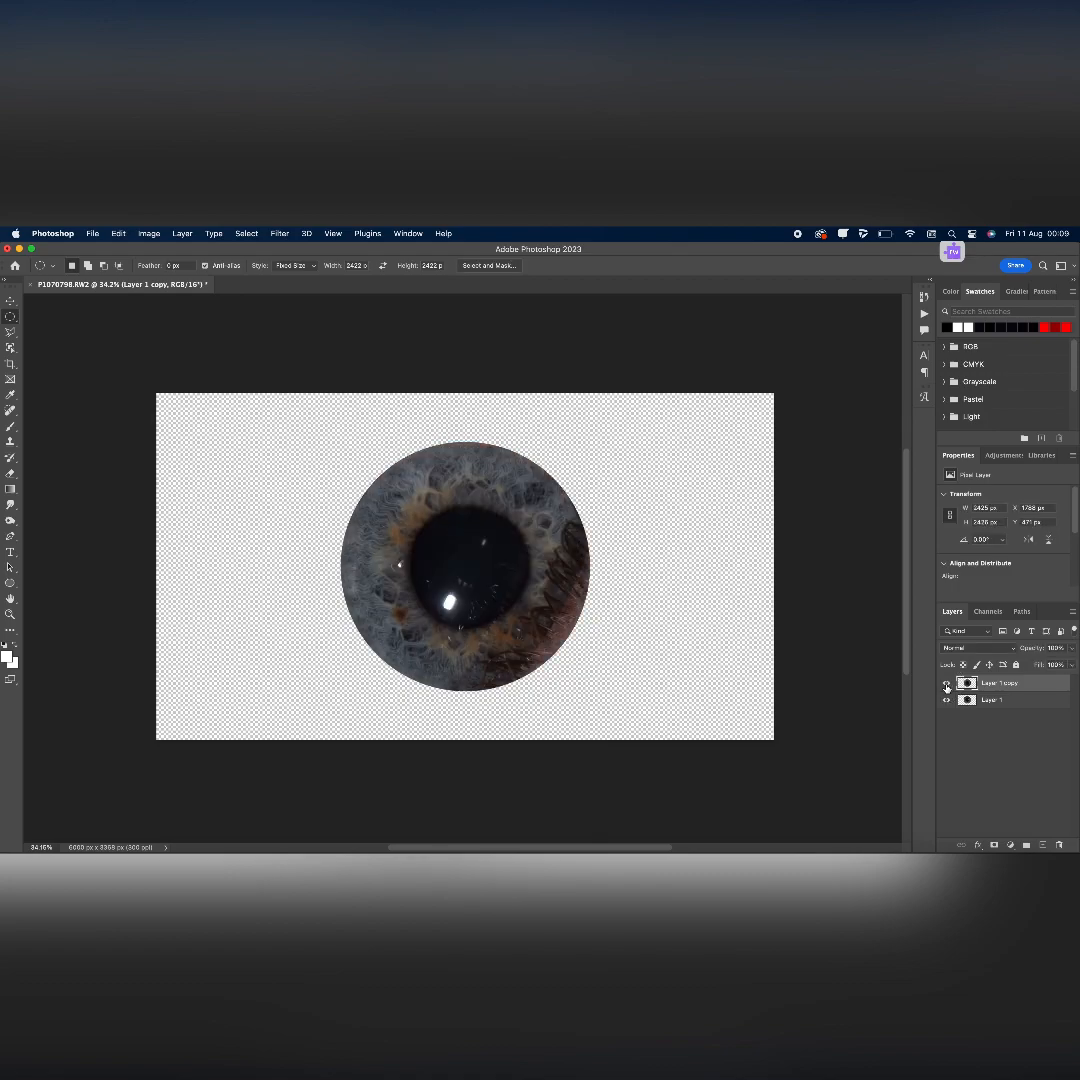
- Erase the eyelashes and eyelid from the rotated copy with a 172 px eraser at 10% flow
scroll(490, 596, "up", 5)
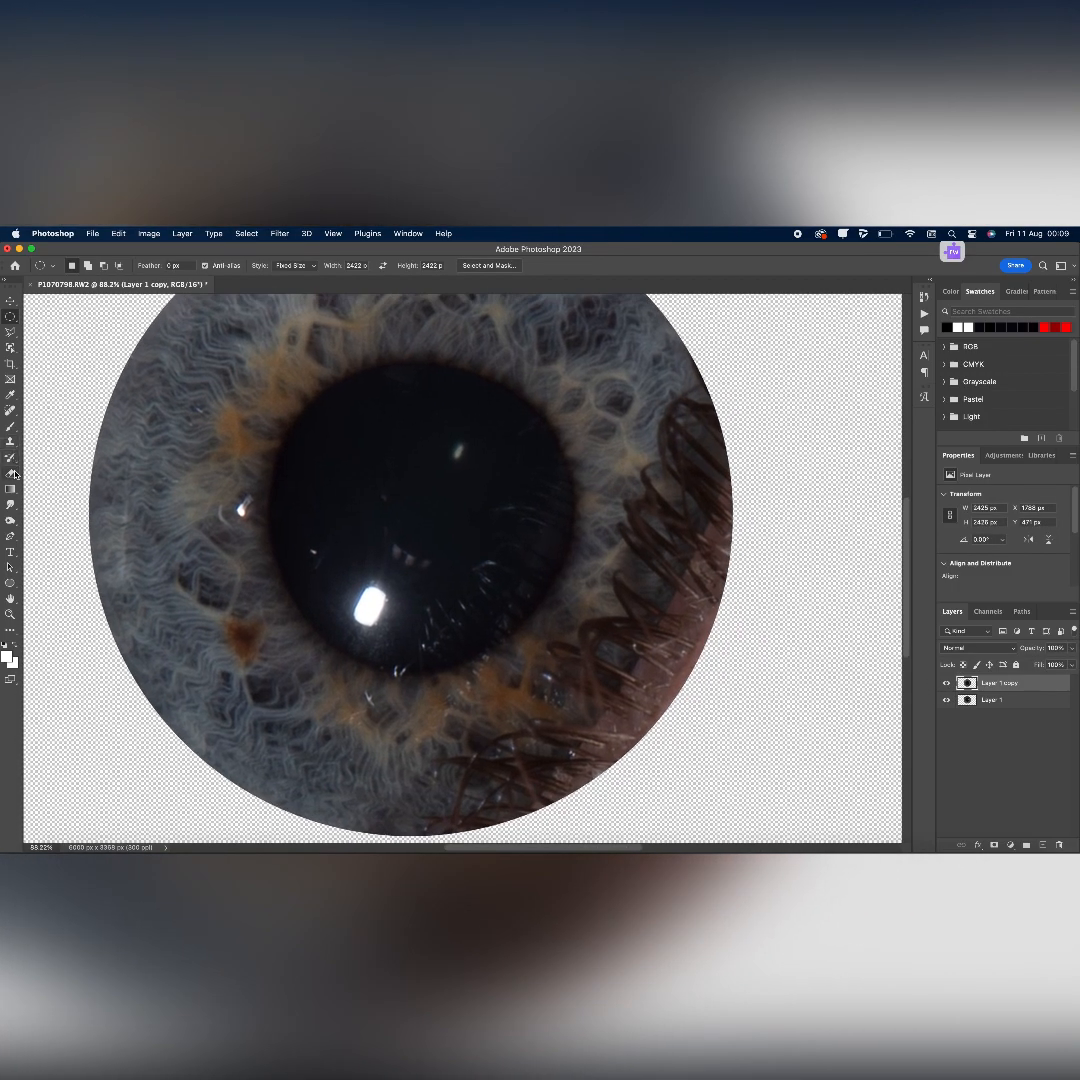
left_click(10, 473)
left_click(301, 266)
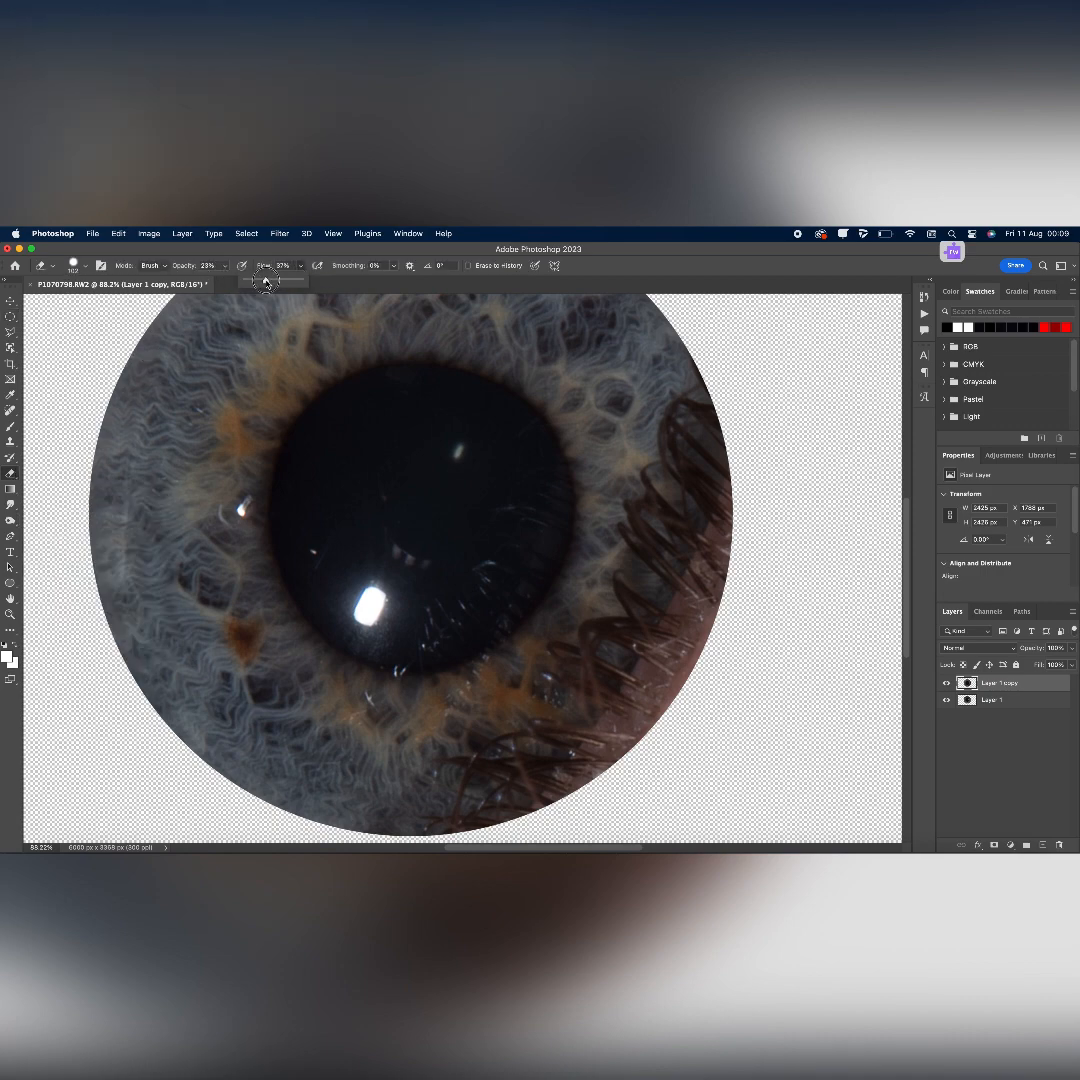
left_click(224, 268)
left_click(84, 265)
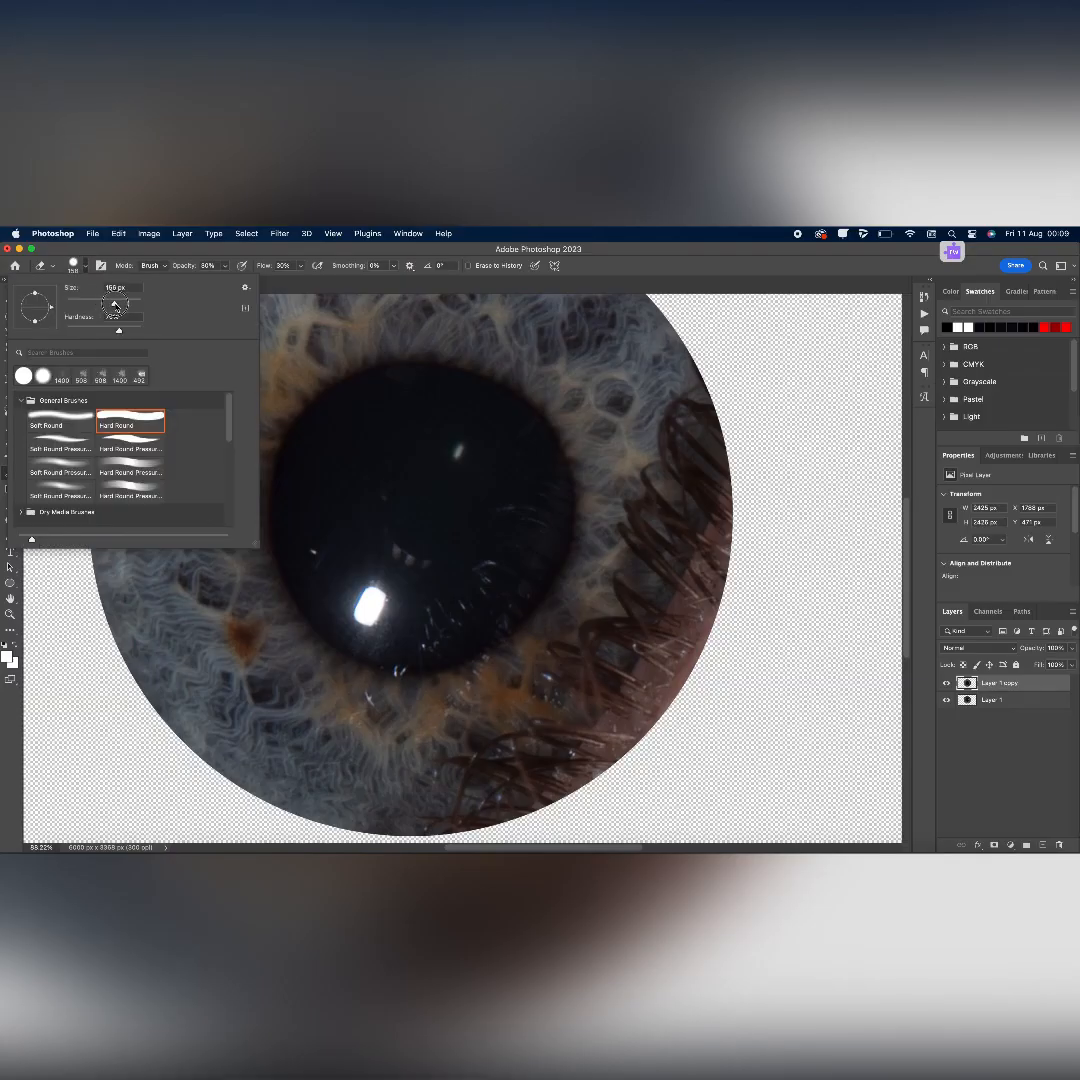
left_click(119, 304)
mouse_move(682, 403)
left_mouse_down()
mouse_move(676, 610)
mouse_move(629, 716)
mouse_move(555, 795)
mouse_move(475, 813)
mouse_move(565, 736)
mouse_move(621, 657)
mouse_move(686, 516)
mouse_move(766, 596)
mouse_move(773, 513)
mouse_move(475, 811)
mouse_move(708, 543)
mouse_move(705, 434)
mouse_move(708, 533)
mouse_move(673, 533)
mouse_move(669, 543)
mouse_move(600, 805)
mouse_move(691, 659)
mouse_move(612, 682)
left_mouse_up()
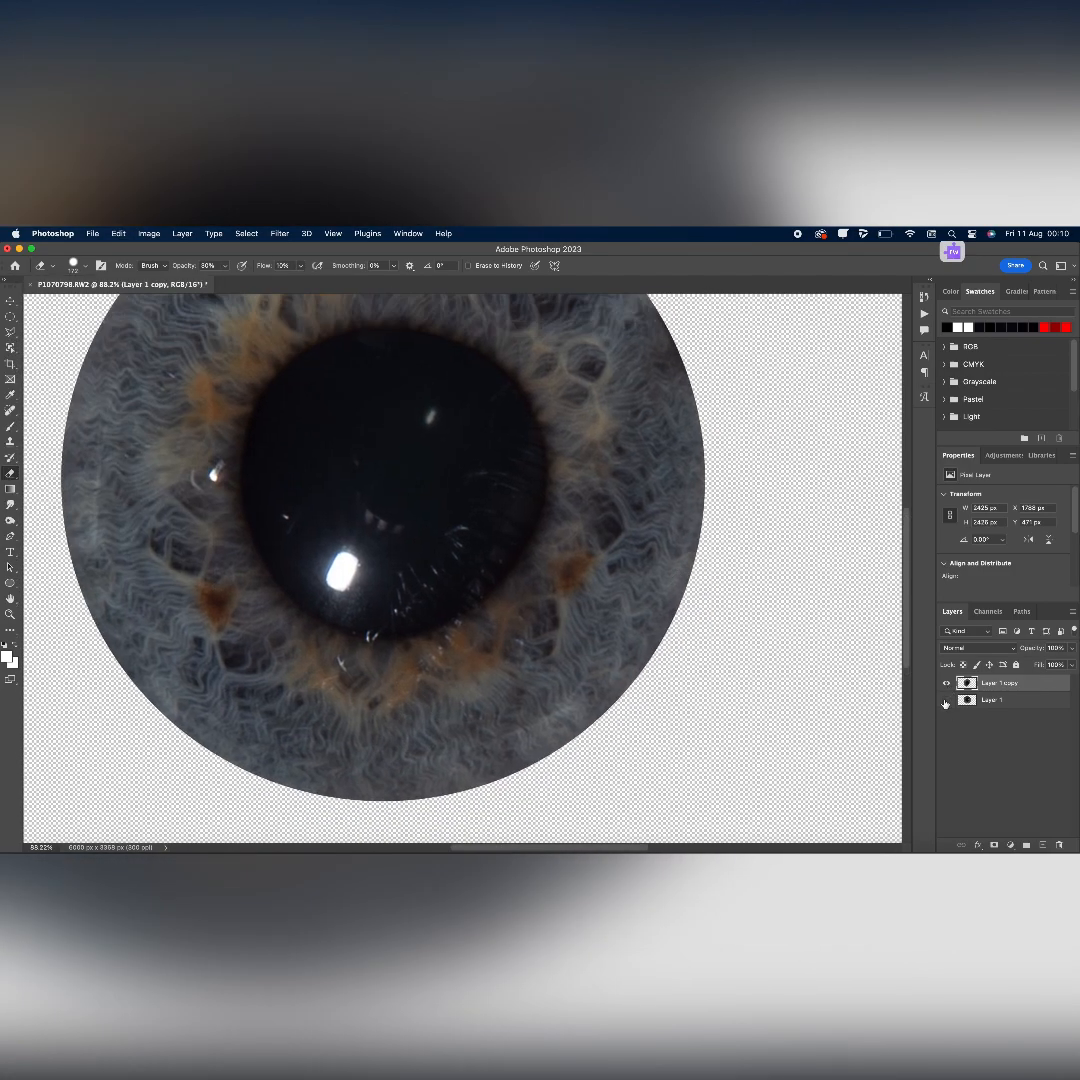
- Check the erased area by toggling Layer 1's visibility, and merge the two iris layers
left_click(945, 701)
left_click(945, 701)
scroll(753, 438, "up", 3)
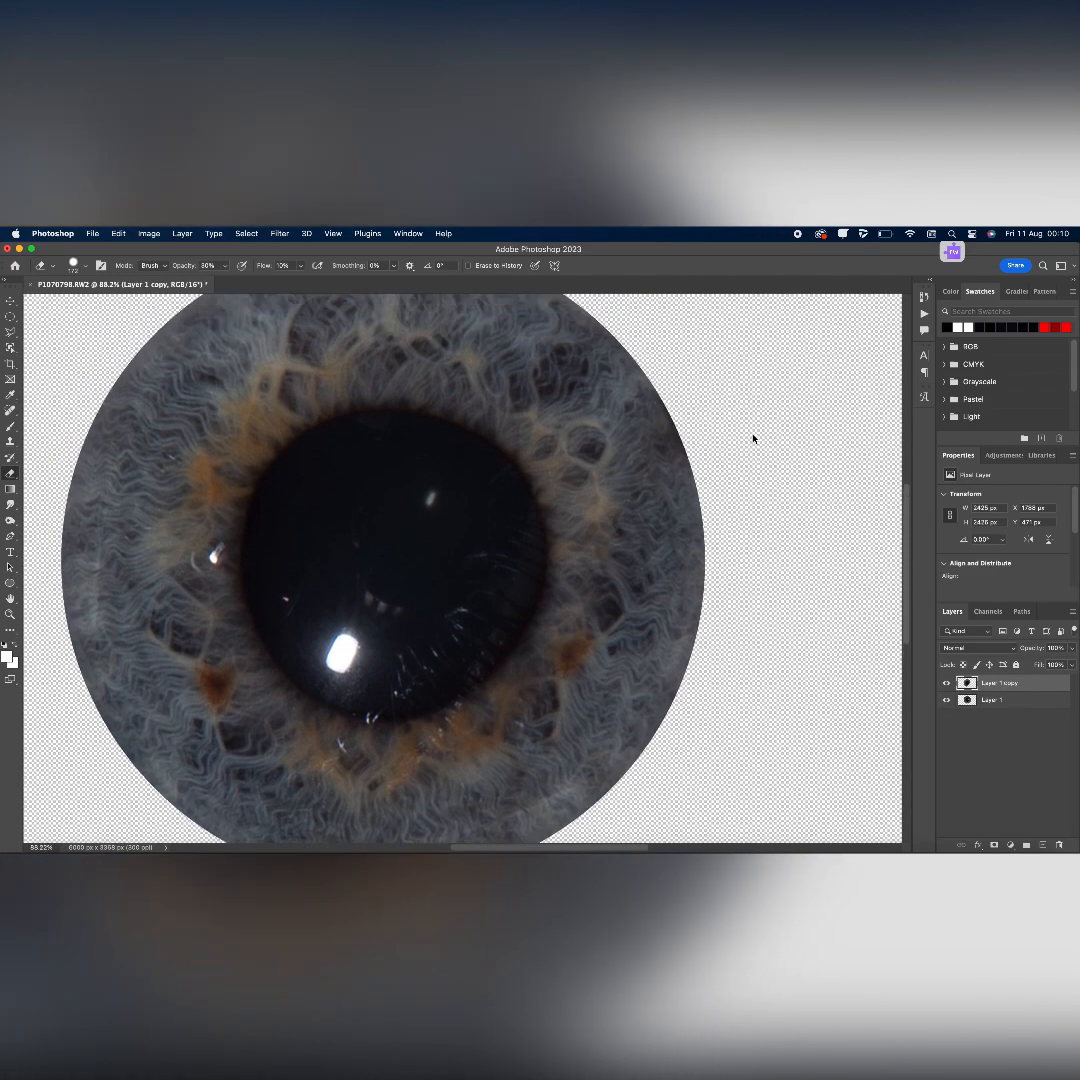
scroll(753, 438, "down", 5)
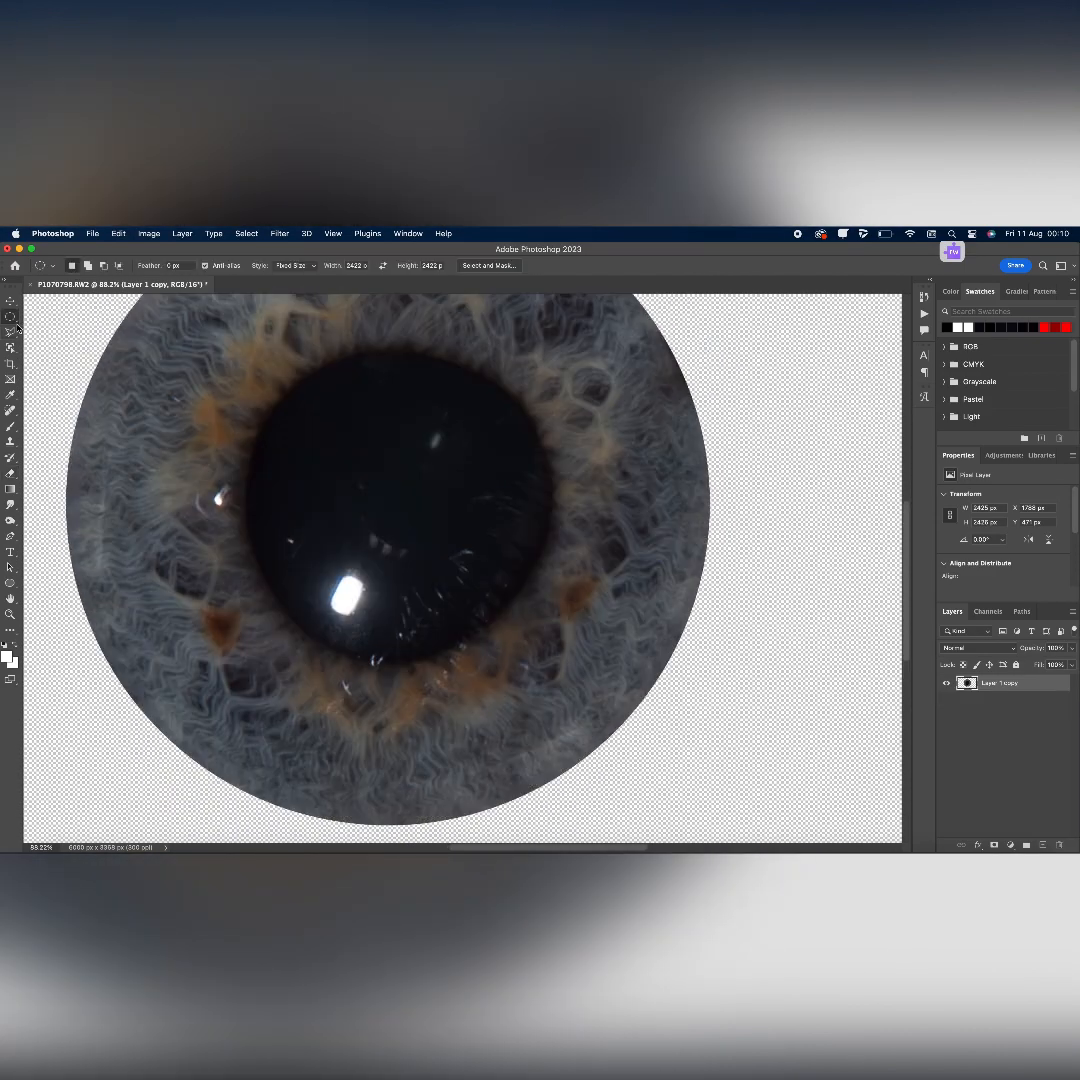
- Measure the pupil's width with a rectangular marquee across it, and clear the selection
left_click(10, 316)
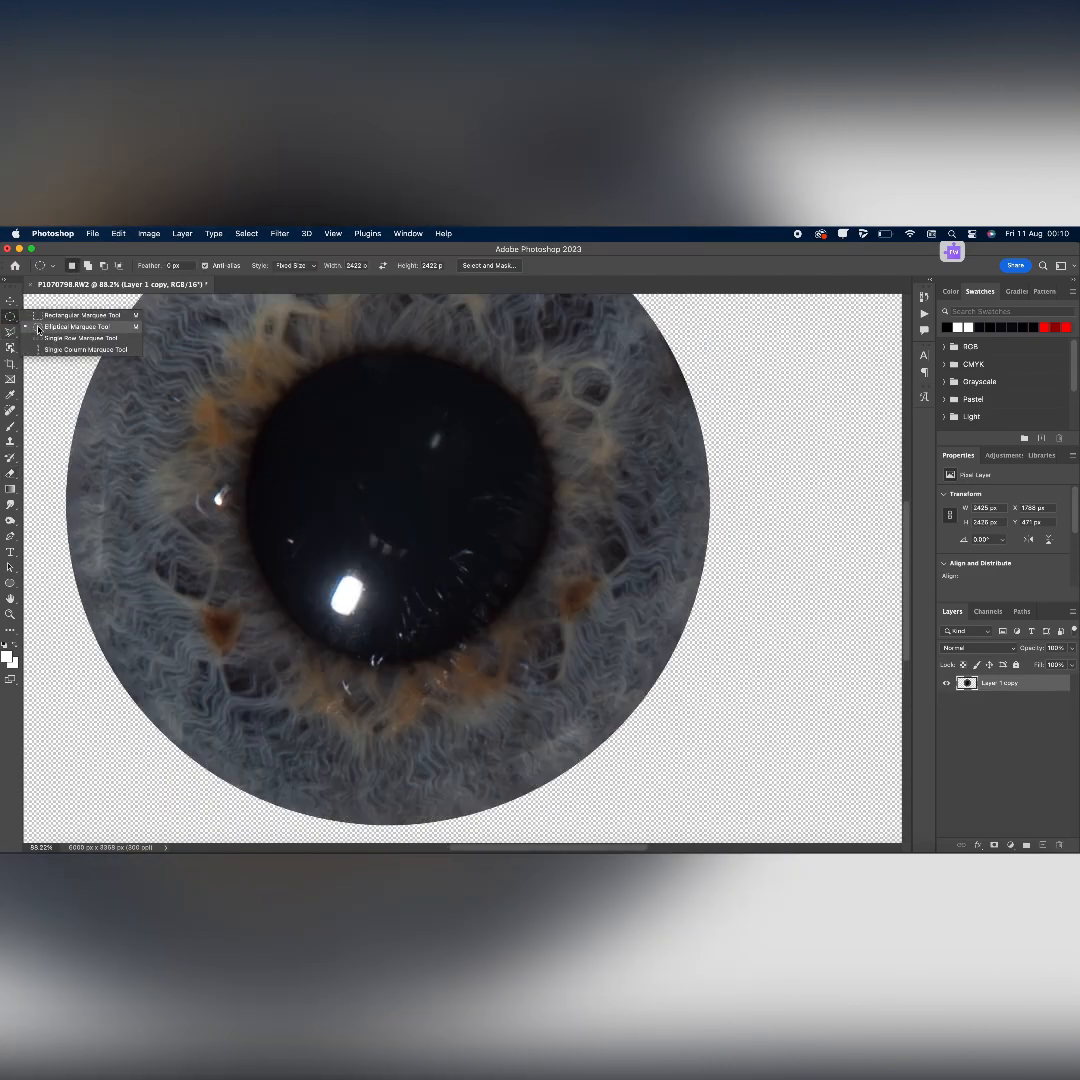
left_click(78, 315)
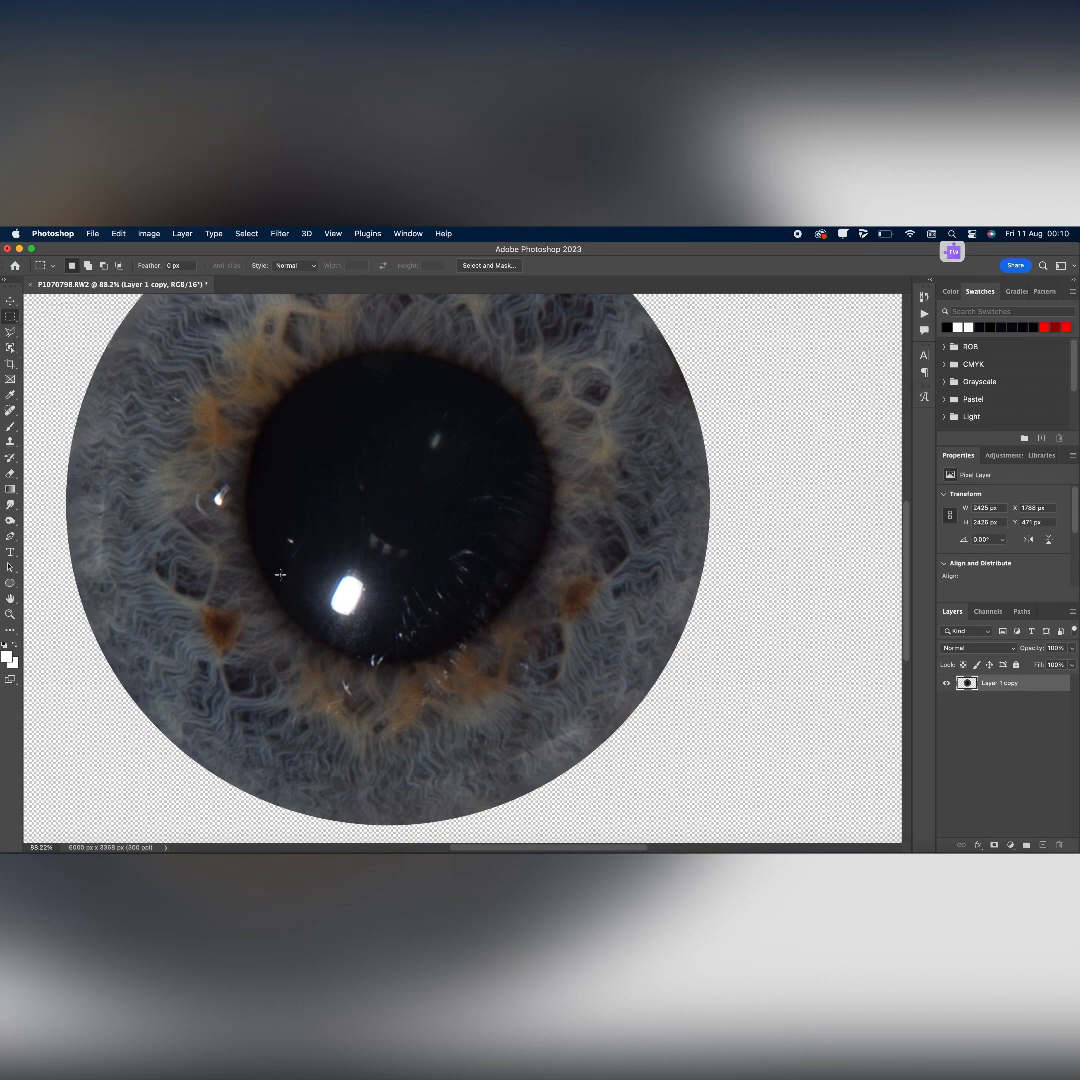
left_click_drag(245, 501, 551, 509)
left_click(448, 463)
- Set the Elliptical Marquee to a fixed 1152 by 1152 px and place the circular selection over the pupil
right_click(10, 317)
left_click(60, 326)
type("1152")
double_click(431, 265)
type("1152")
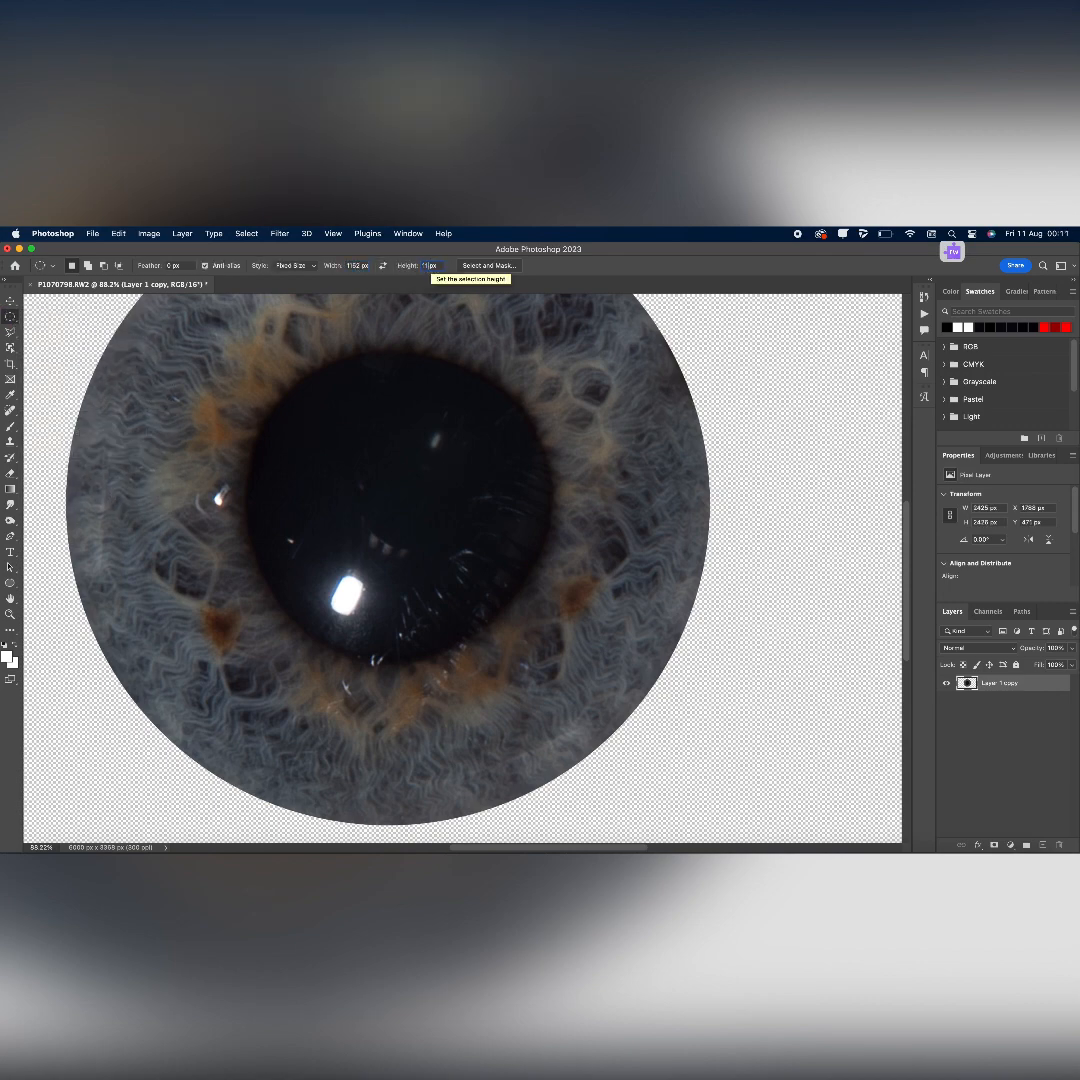
left_click_drag(470, 610, 411, 485)
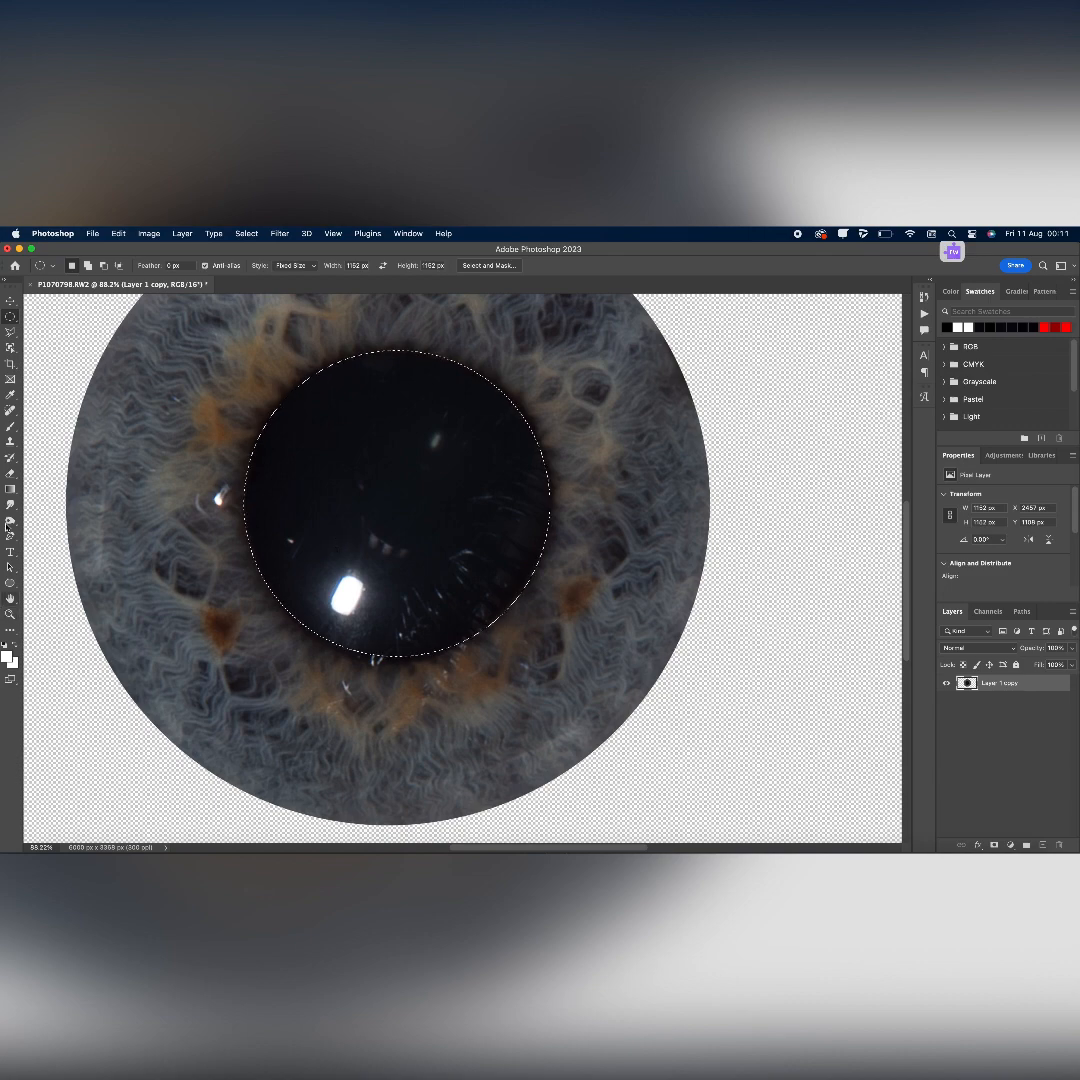
- Set up a Hard Round brush with a size of 1400 px to cover the whole pupil
key("b")
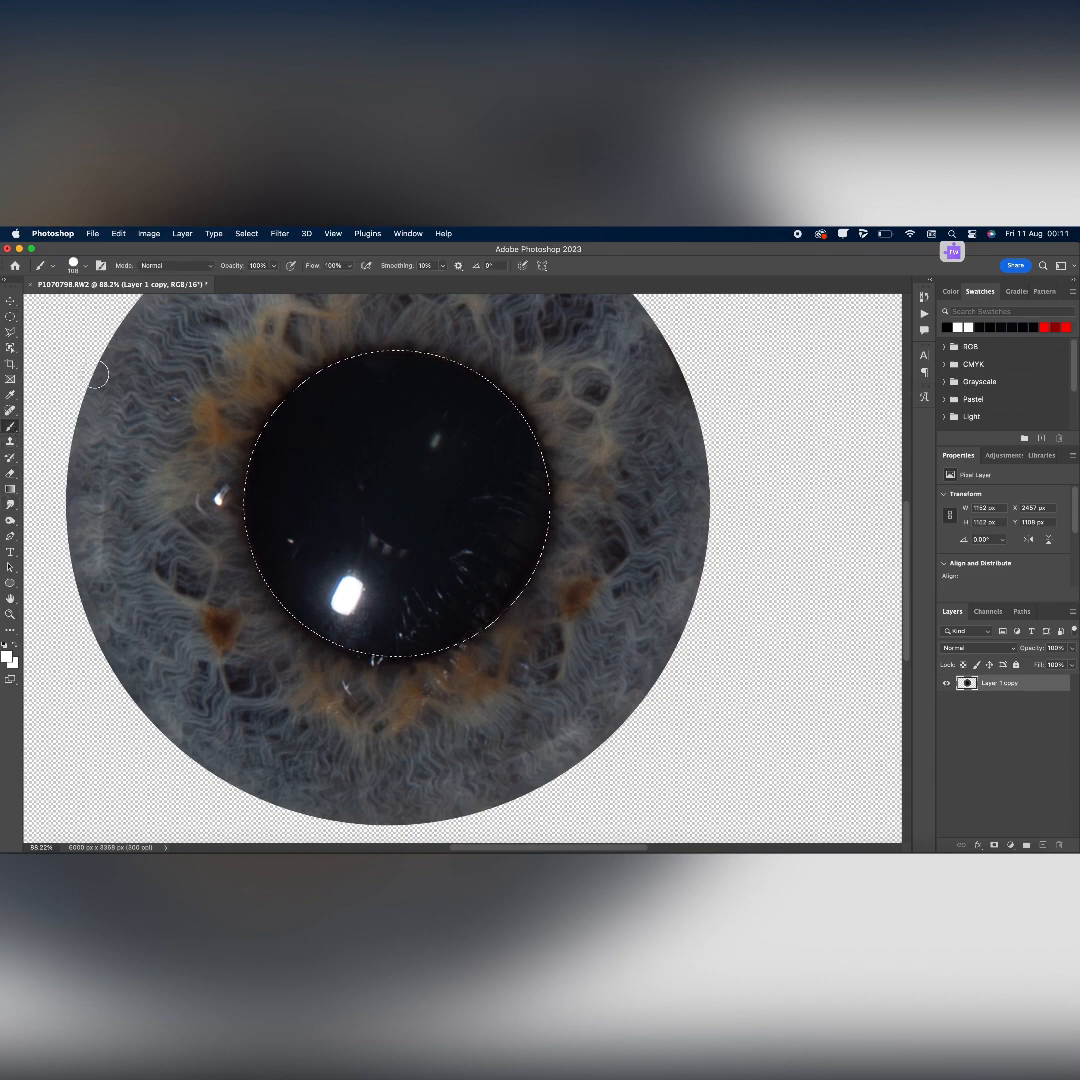
left_click(85, 267)
left_click(134, 304)
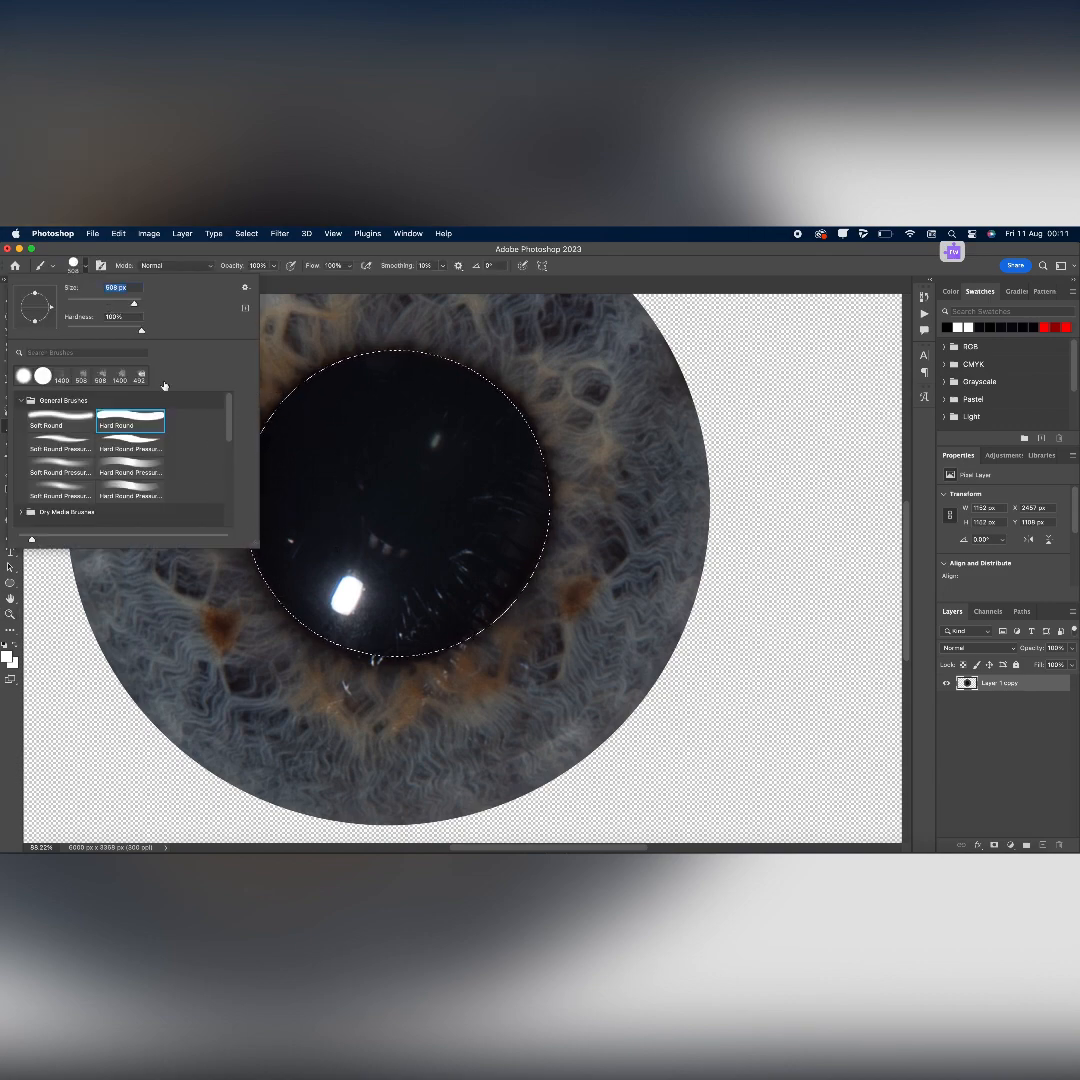
left_click_drag(134, 304, 138, 305)
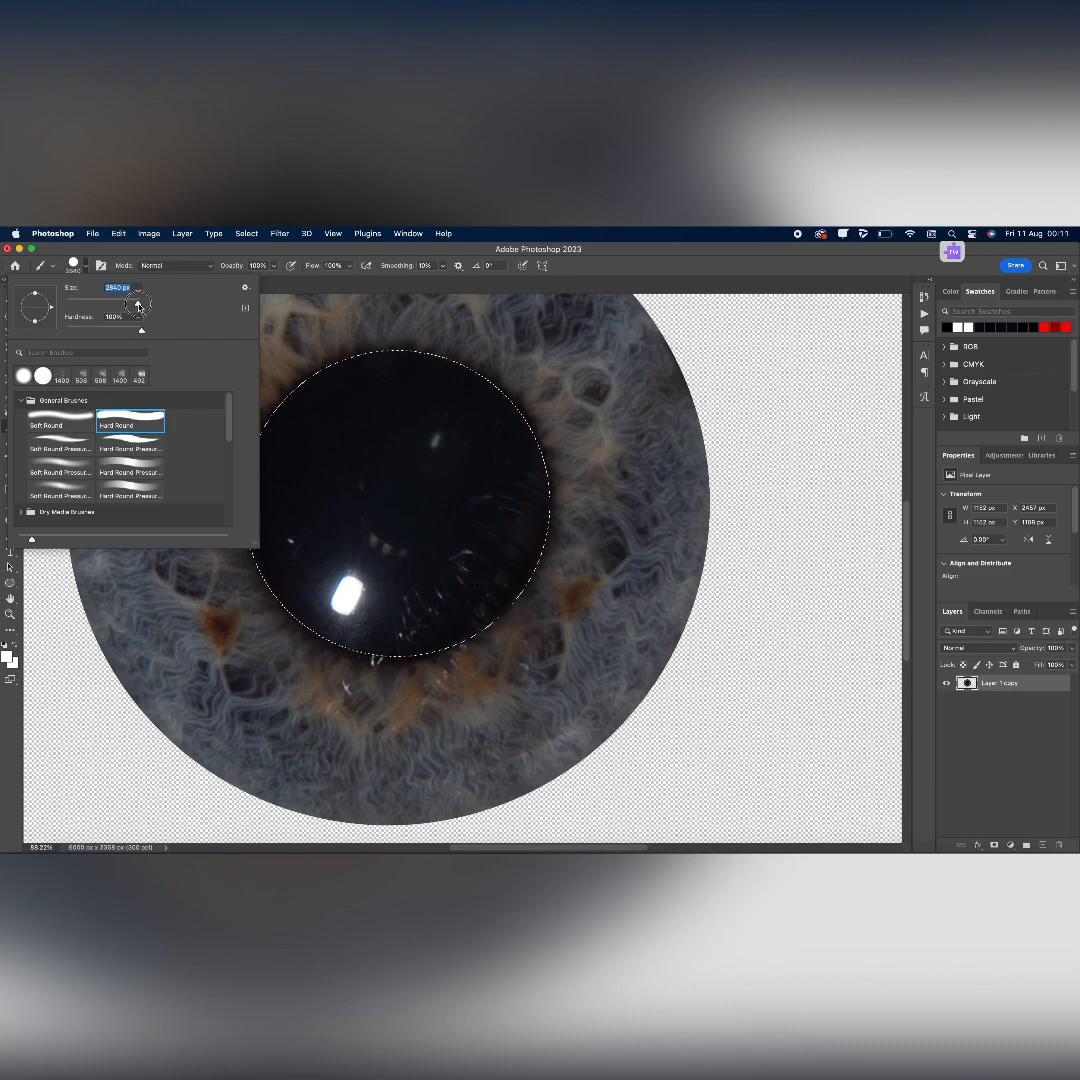
key("super+minus")
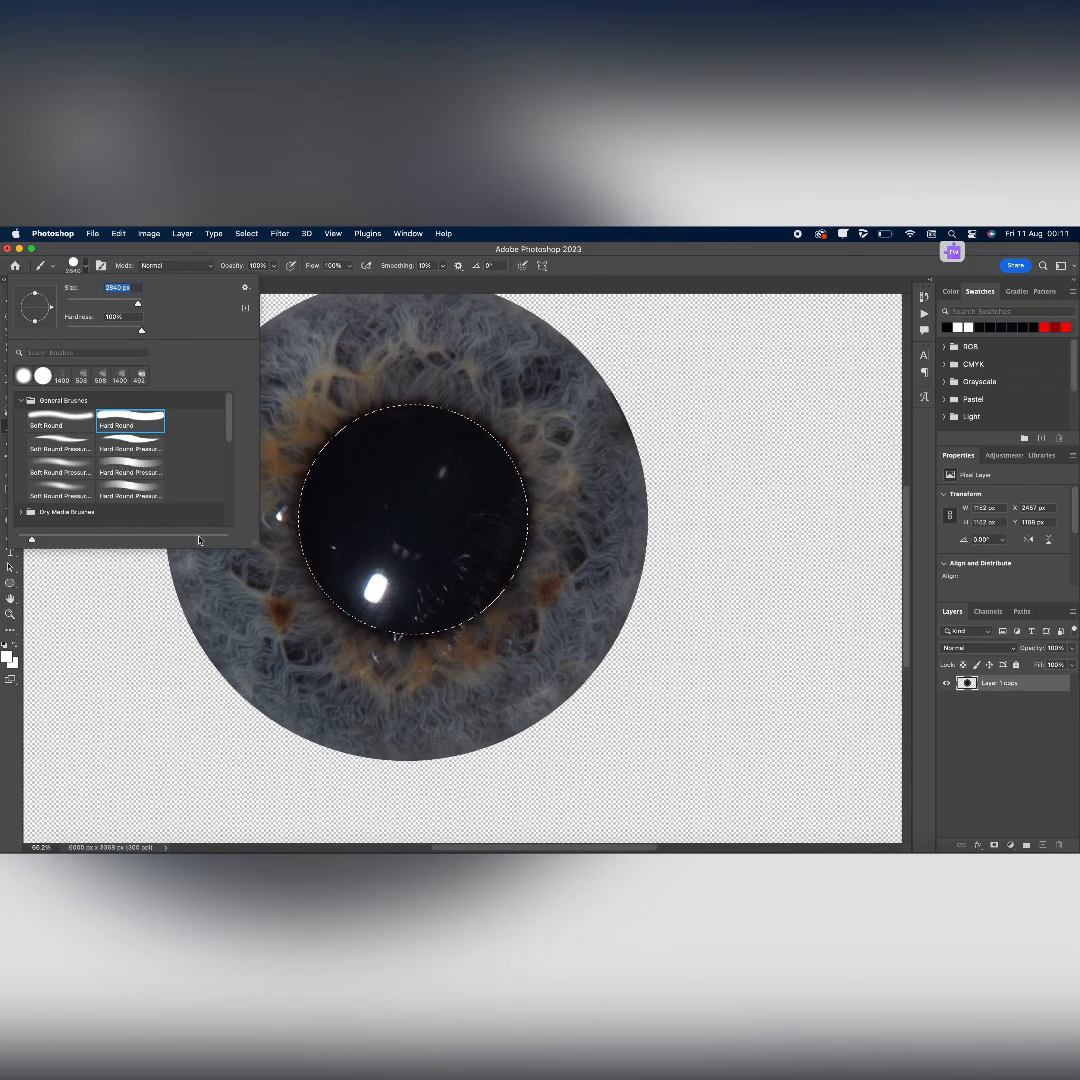
left_click_drag(138, 305, 135, 305)
left_click(10, 614)
left_click(10, 426)
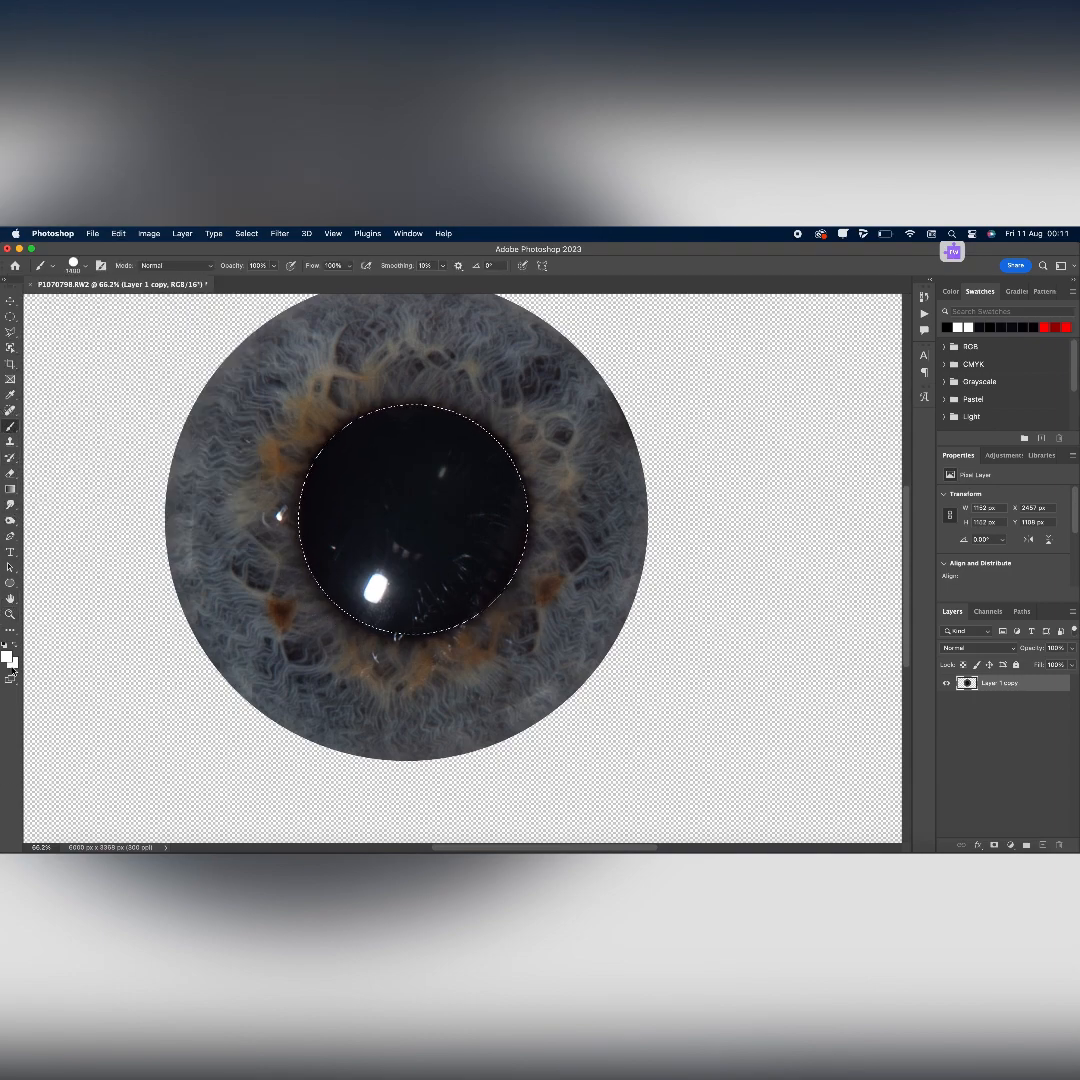
- Set the foreground colour to the near-black #0a0b0e sampled from the pupil
left_click(7, 656)
left_click(352, 451)
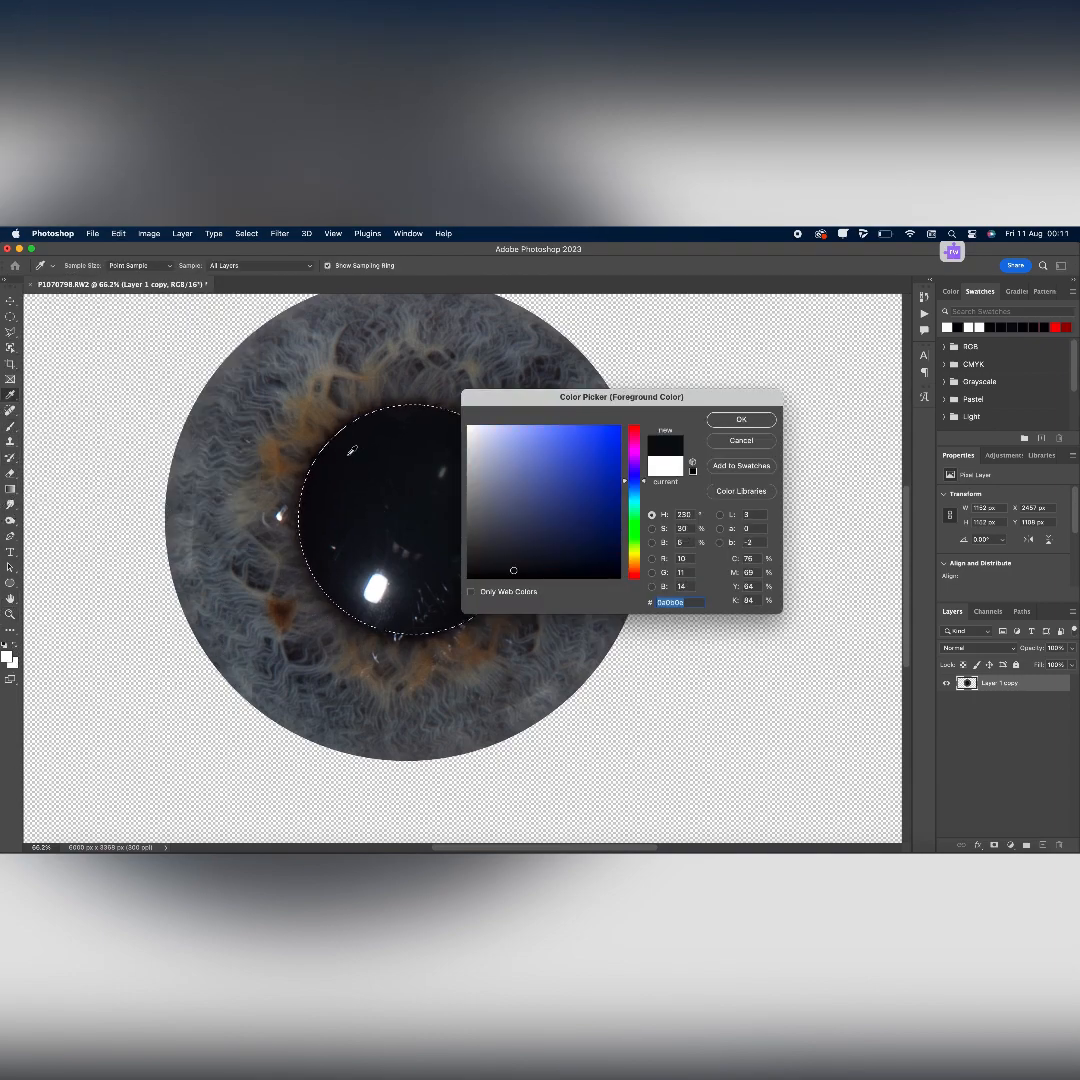
left_click(754, 422)
- Paint the selected pupil near-black with the brush at 45% opacity and 36% flow, and deselect it
left_click(349, 266)
left_click_drag(350, 280, 241, 281)
left_click(273, 266)
left_click(406, 516)
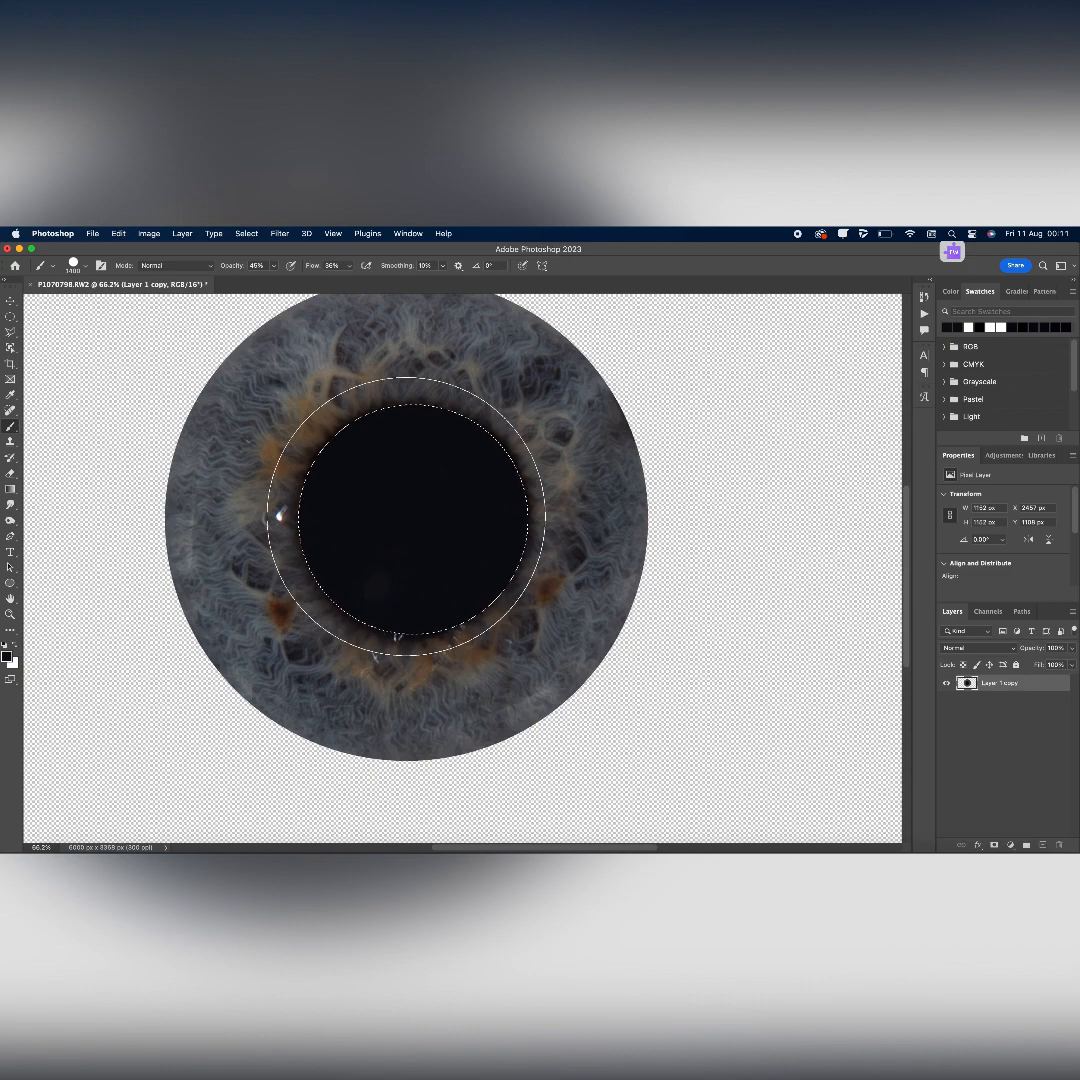
key("super+d")
- Reduce the brush to 178 px and paint along the inside of the pupil's edge to blend out the remaining reflections
key("super+plus")
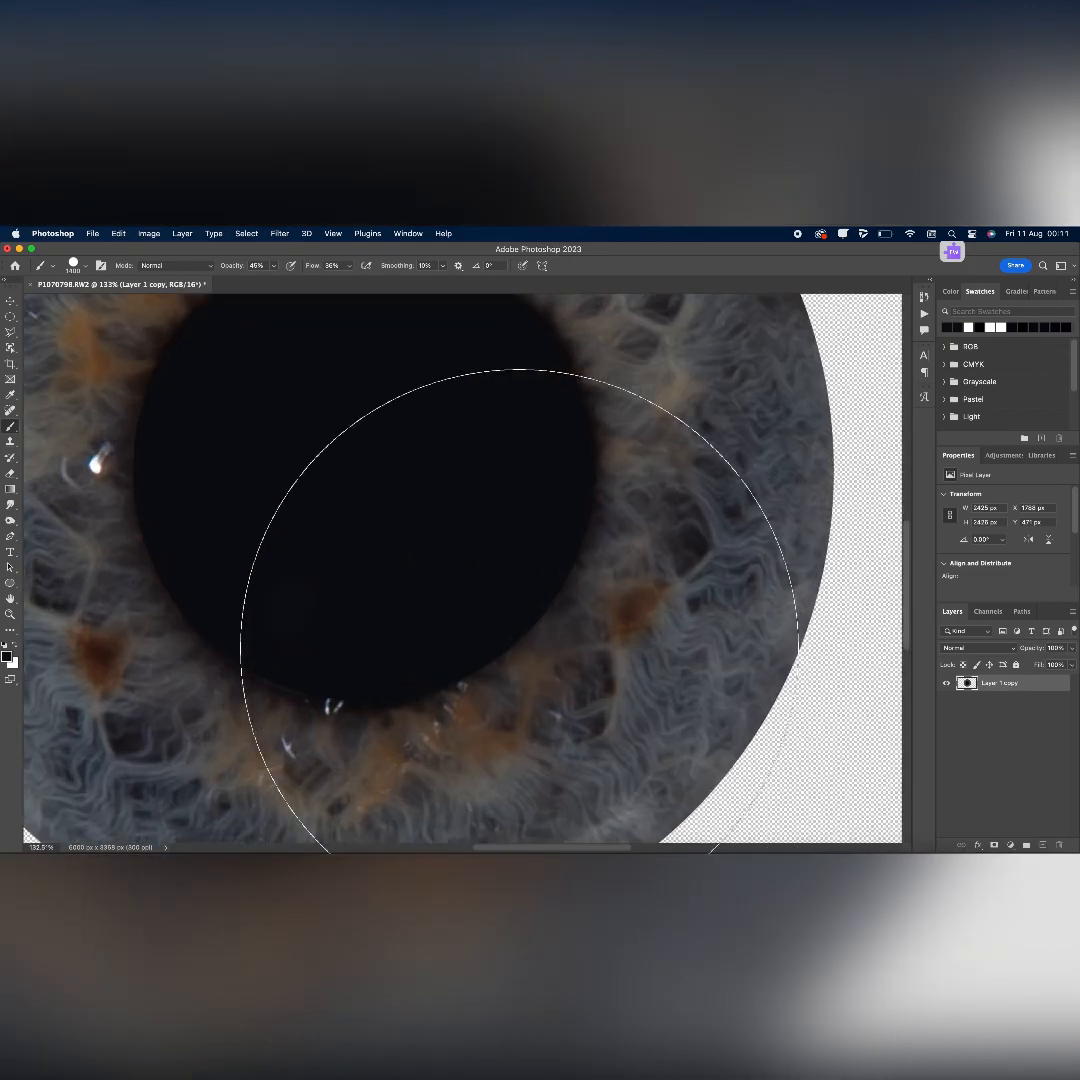
left_click(85, 266)
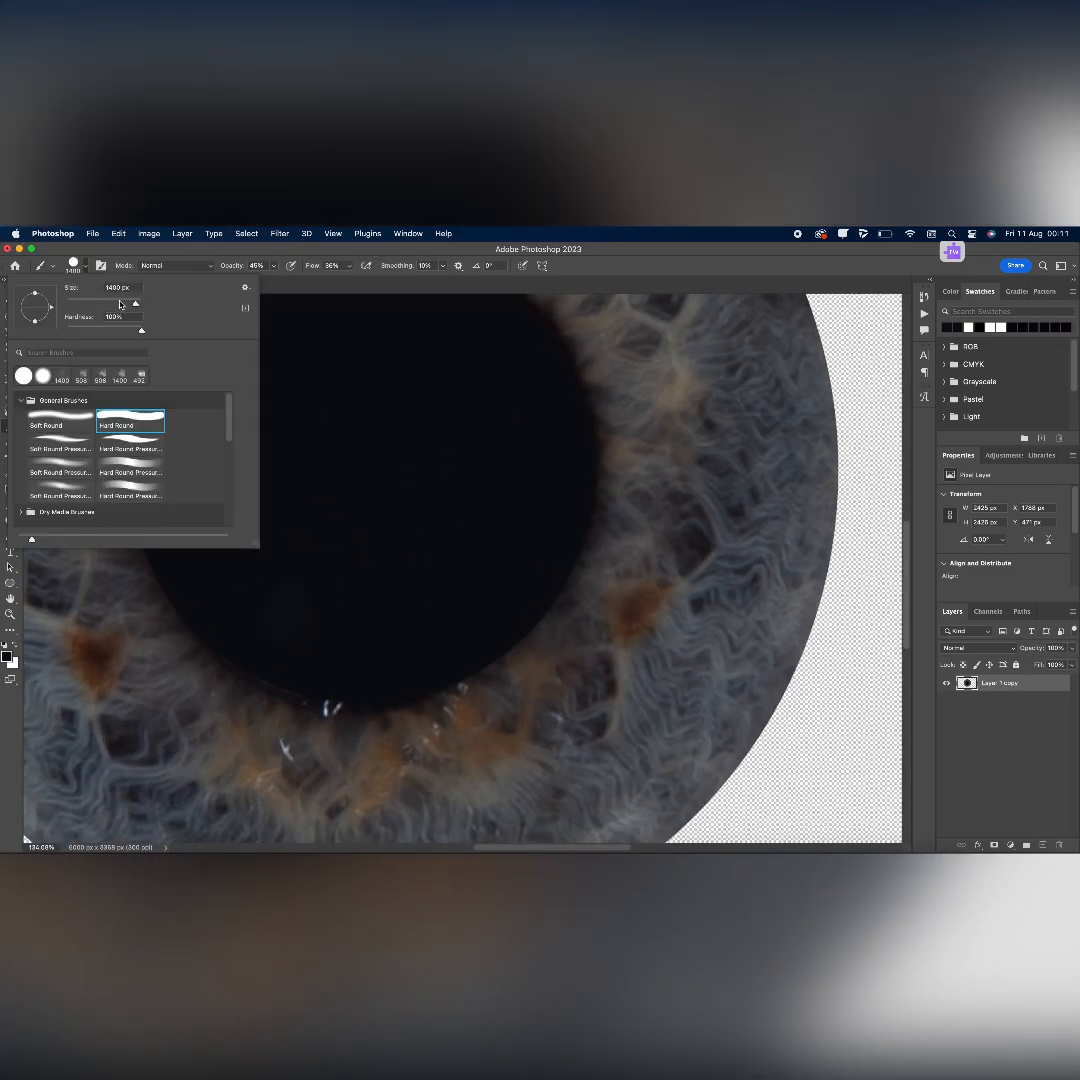
left_click(119, 304)
left_click(330, 657)
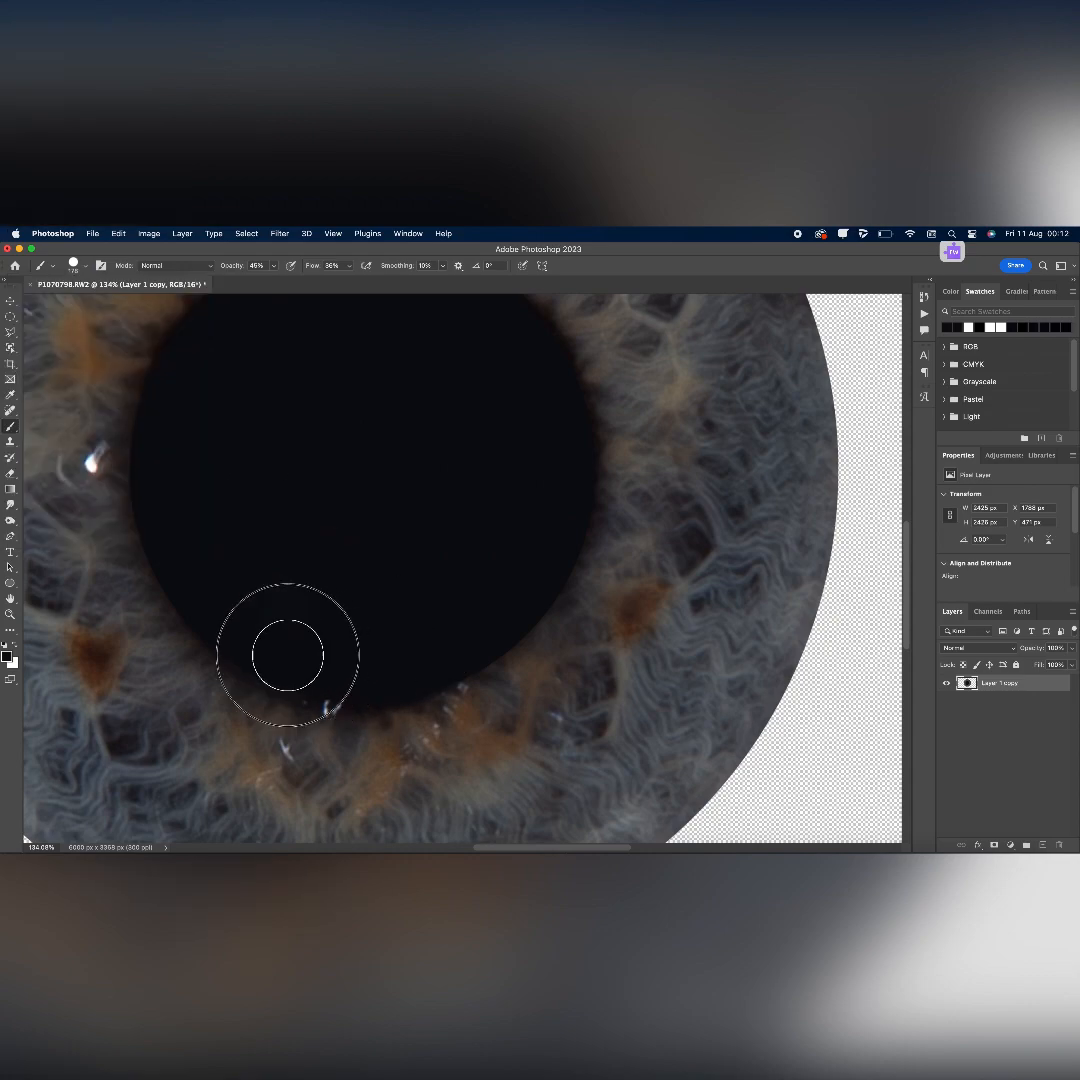
key("super+z")
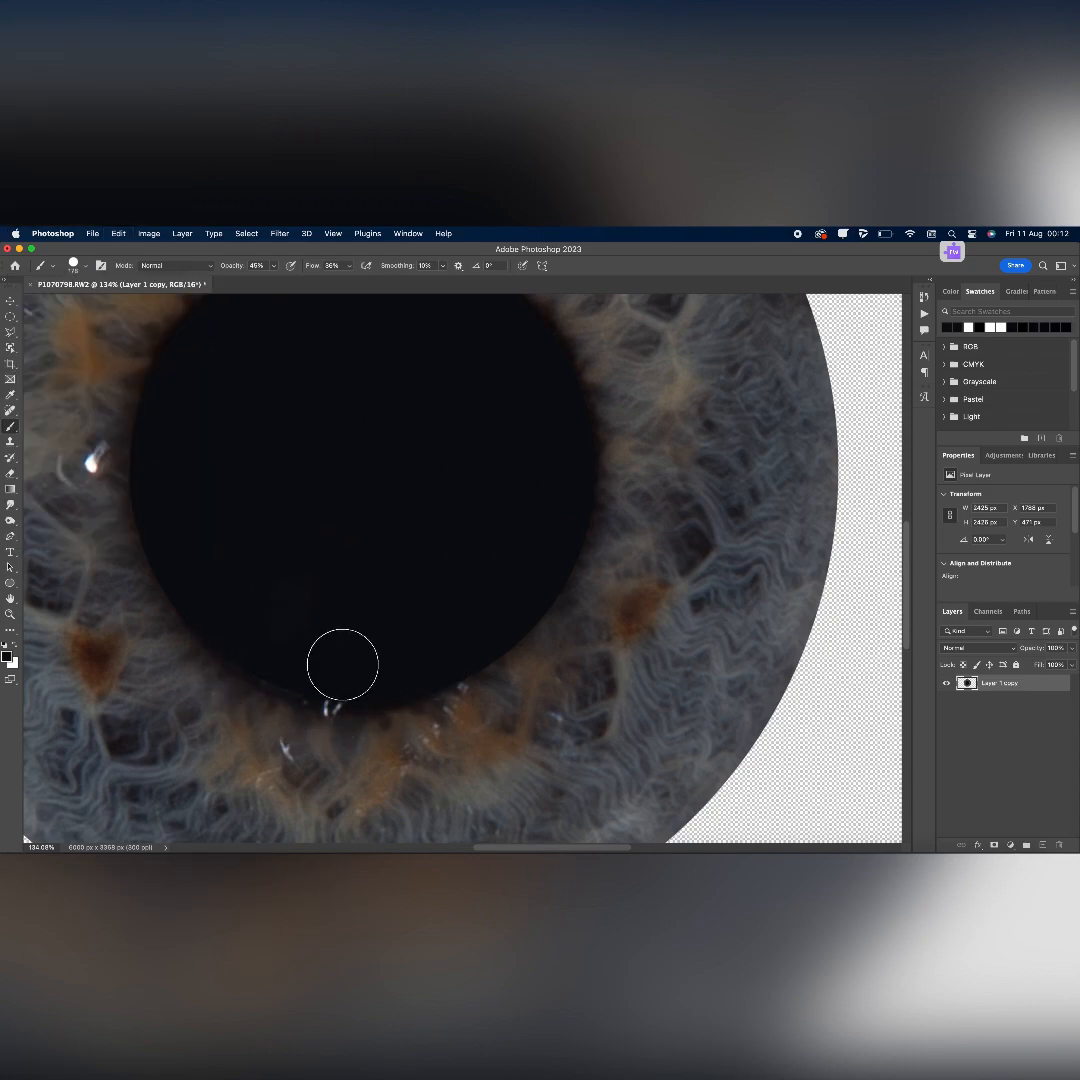
left_click_drag(336, 668, 264, 648)
scroll(260, 646, "up", 3)
mouse_move(197, 575)
left_mouse_down()
mouse_move(200, 542)
mouse_move(190, 610)
left_mouse_up()
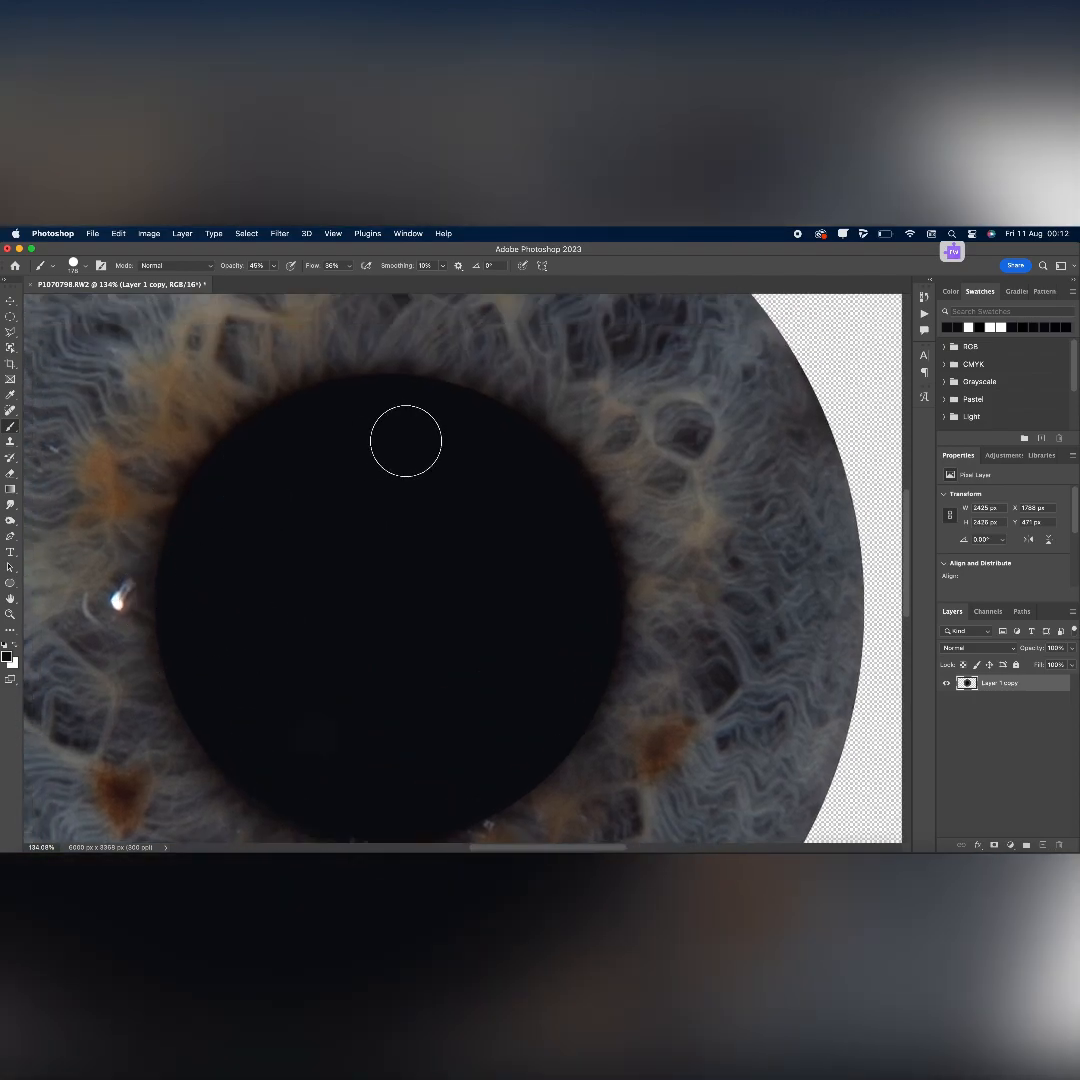
- Heal the bright reflection on the iris just outside the pupil's left edge with the Spot Healing Brush at 72 px
scroll(520, 505, "down", 5)
scroll(309, 511, "up", 5)
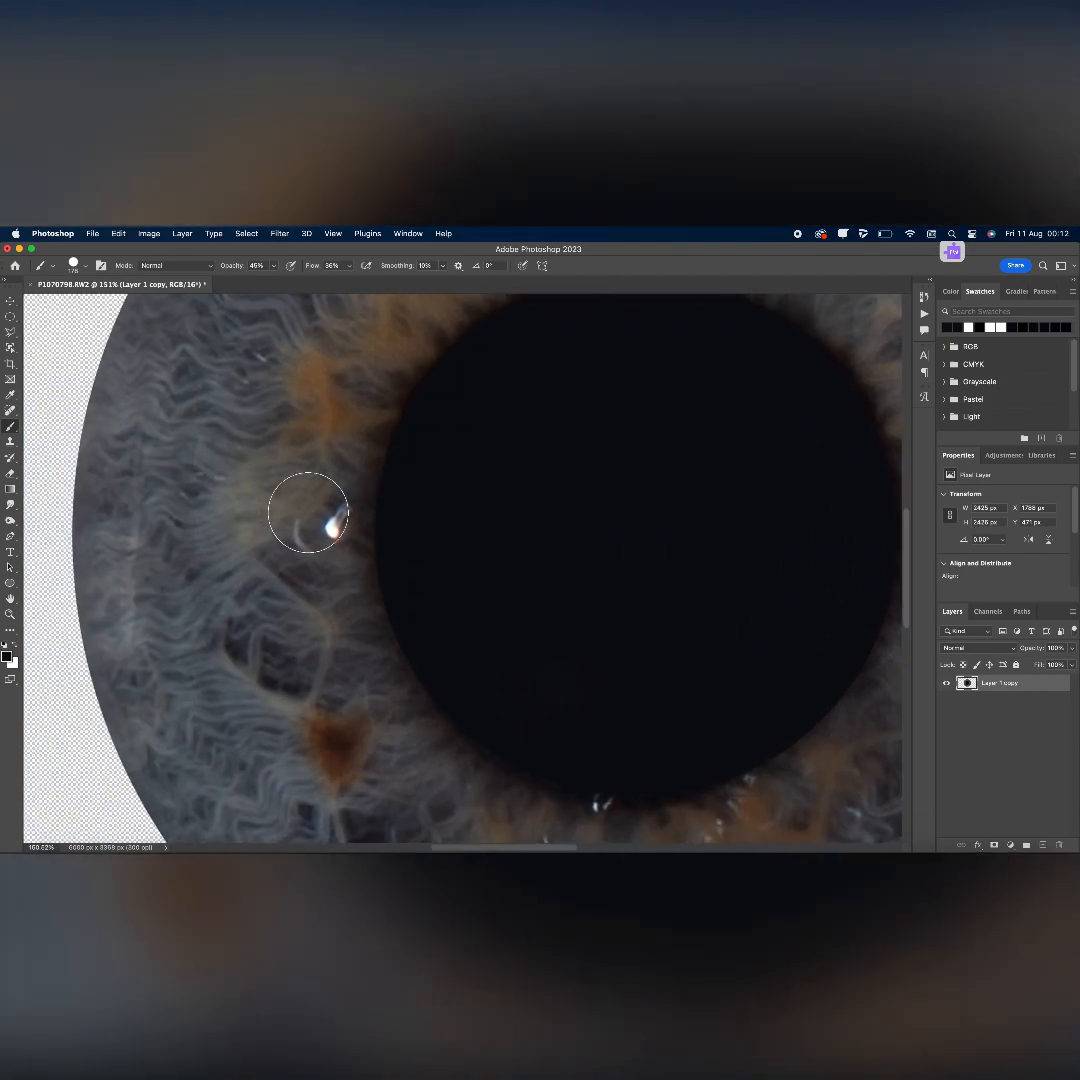
left_click(11, 409)
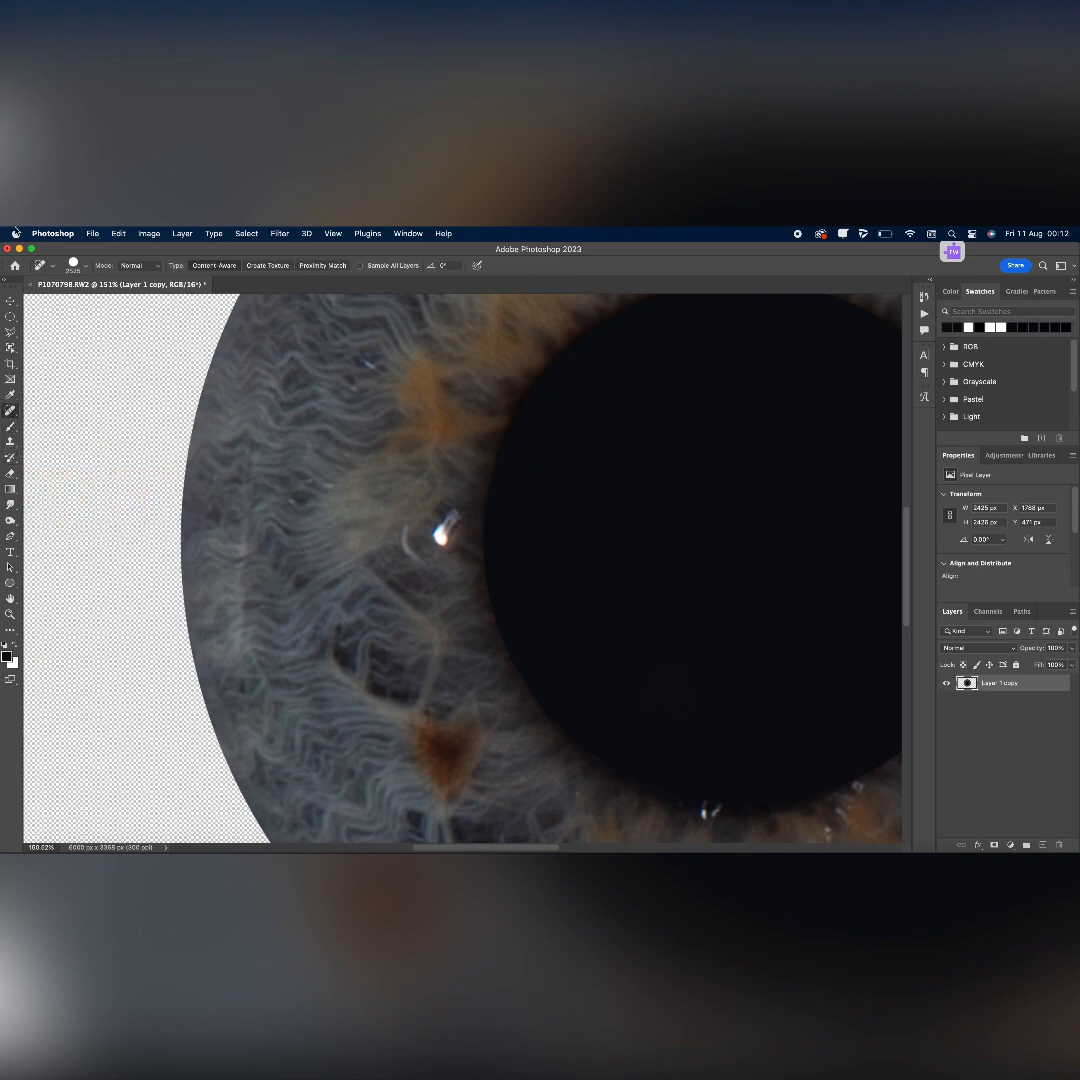
left_click(86, 268)
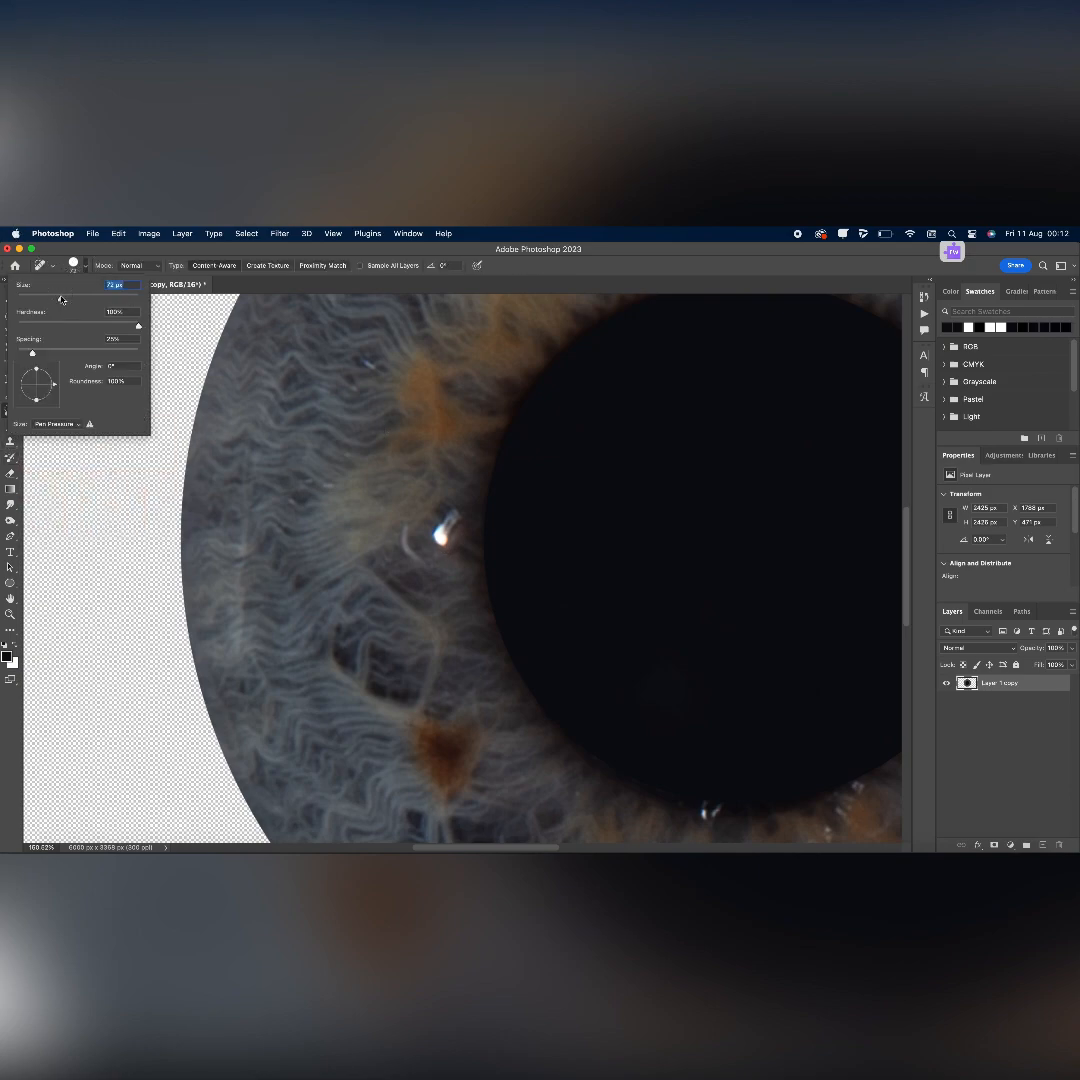
left_click_drag(441, 535, 451, 518)
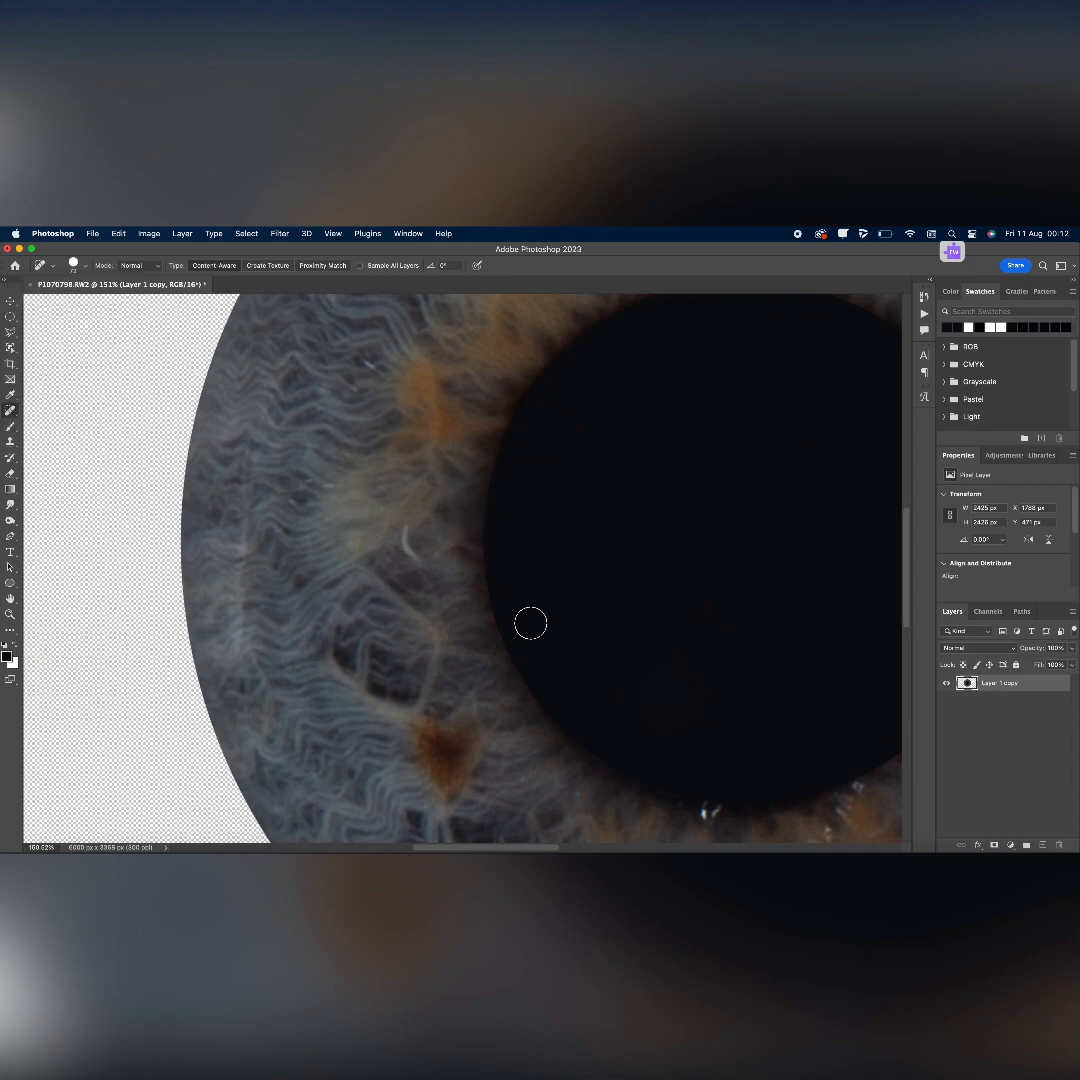
- Heal the reflection at the pupil's lower edge and the bright fleck just below it
scroll(530, 623, "right", 4)
scroll(530, 623, "down", 3)
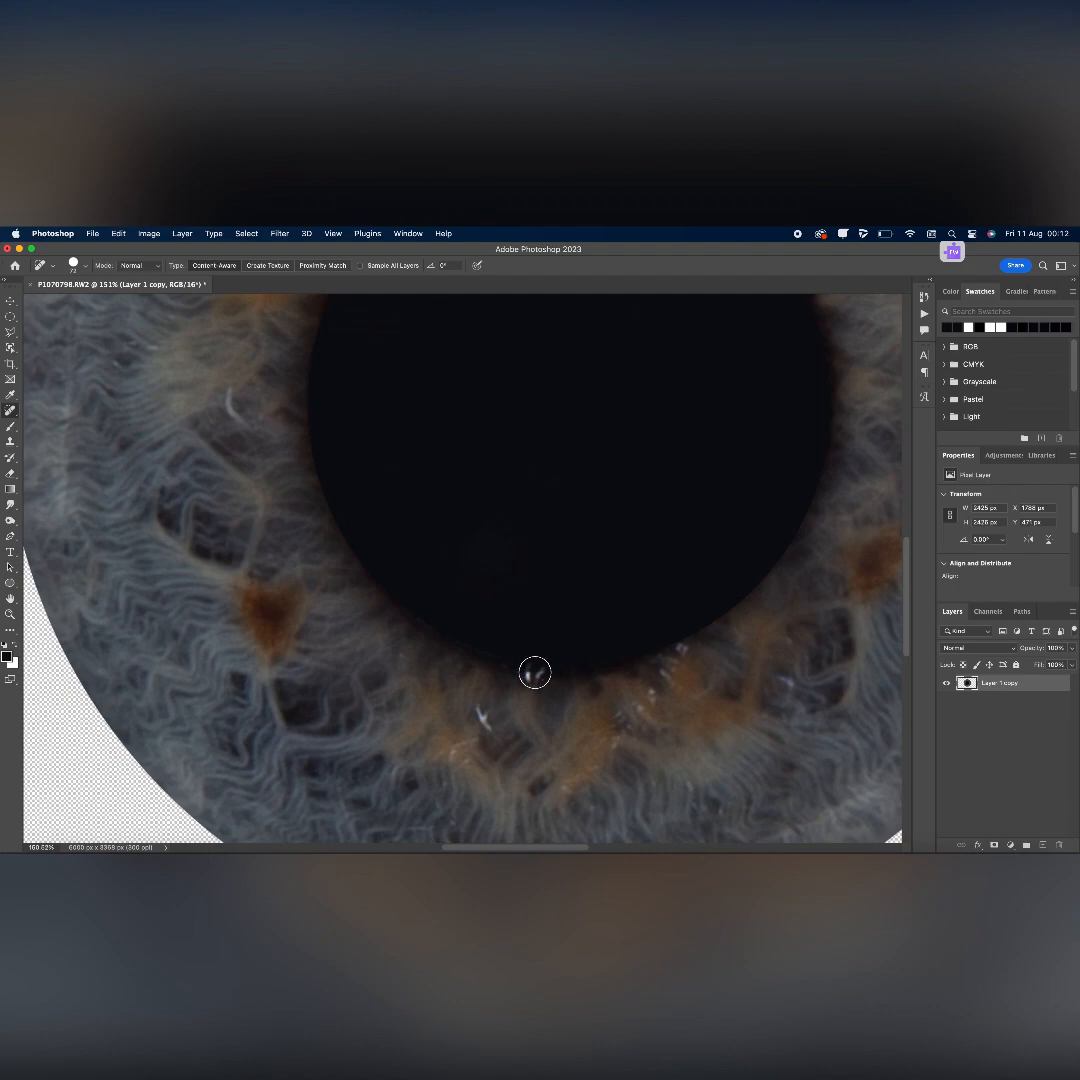
left_click(534, 672)
left_click(481, 726)
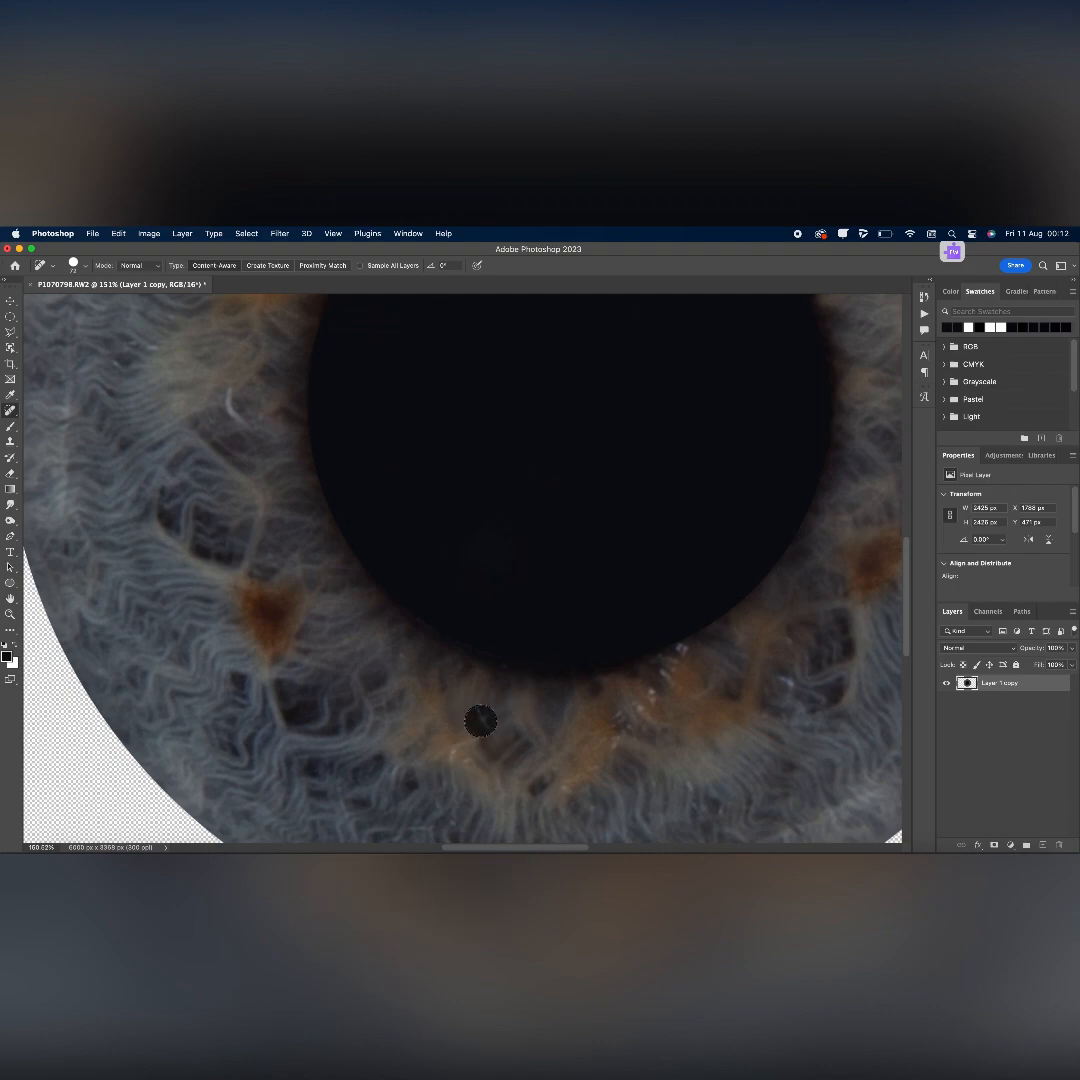
- Reduce the healing brush to 49 px and heal the small reflections along the pupil's lower-right edge
scroll(557, 775, "right", 2)
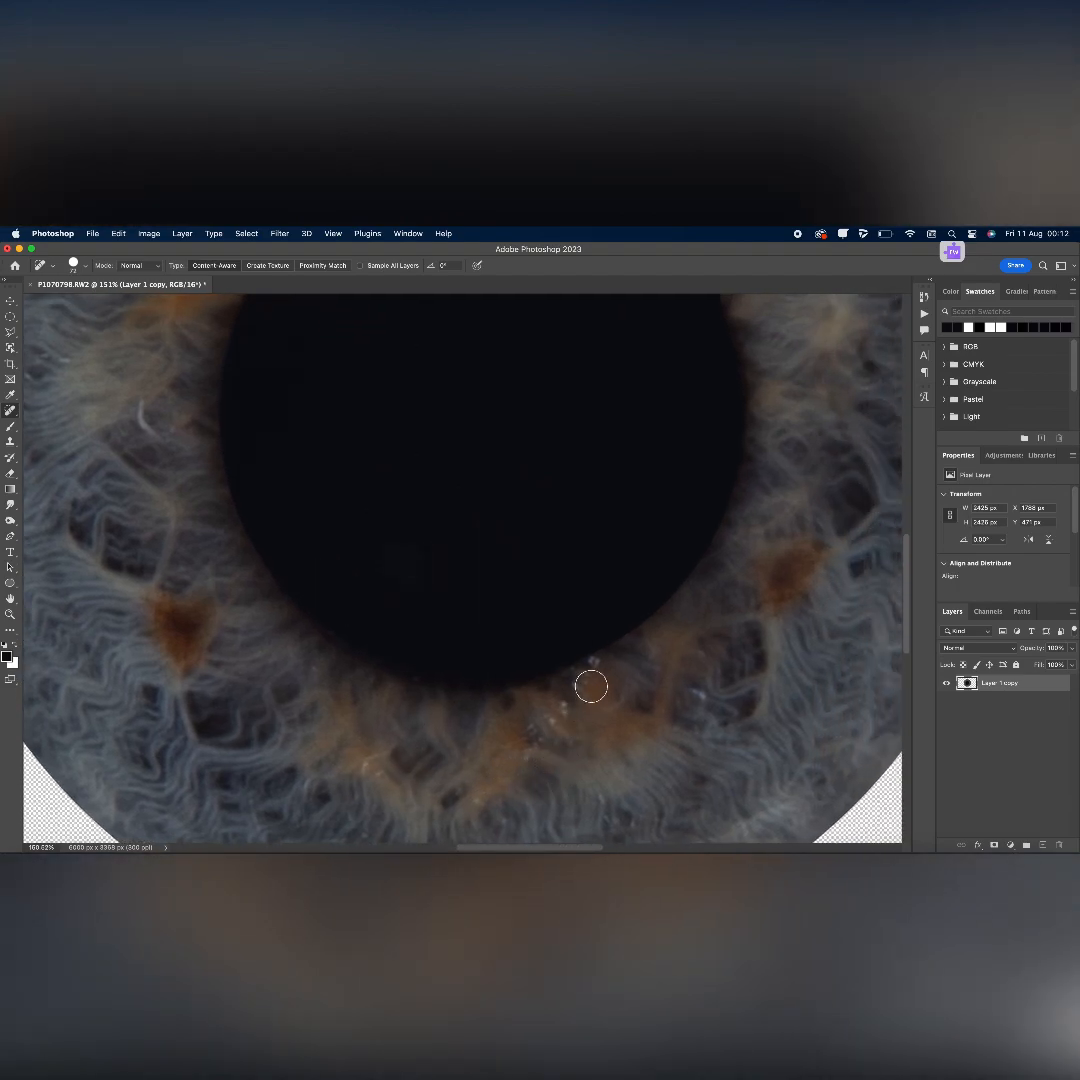
left_click(86, 266)
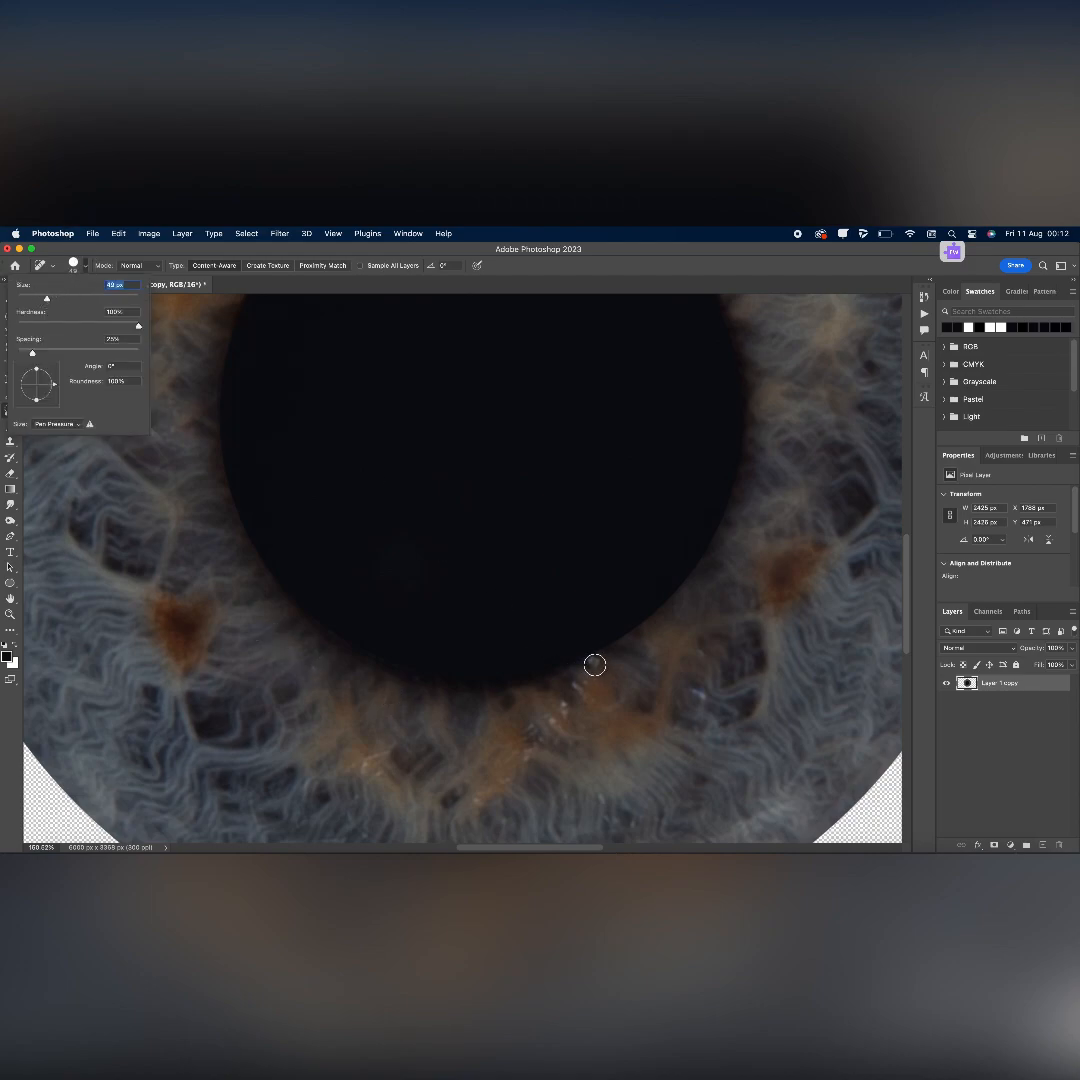
left_click(595, 665)
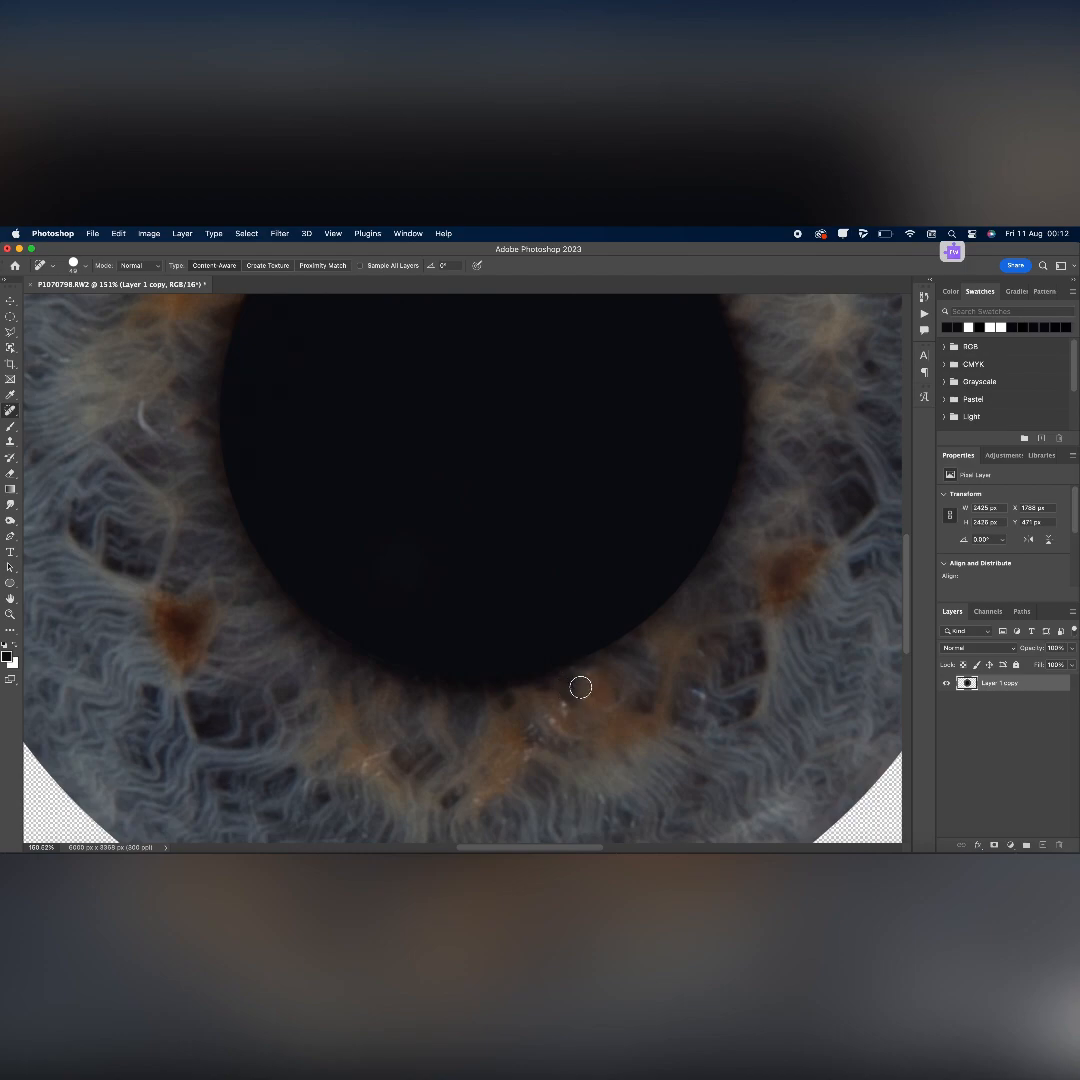
scroll(468, 765, "up", 5)
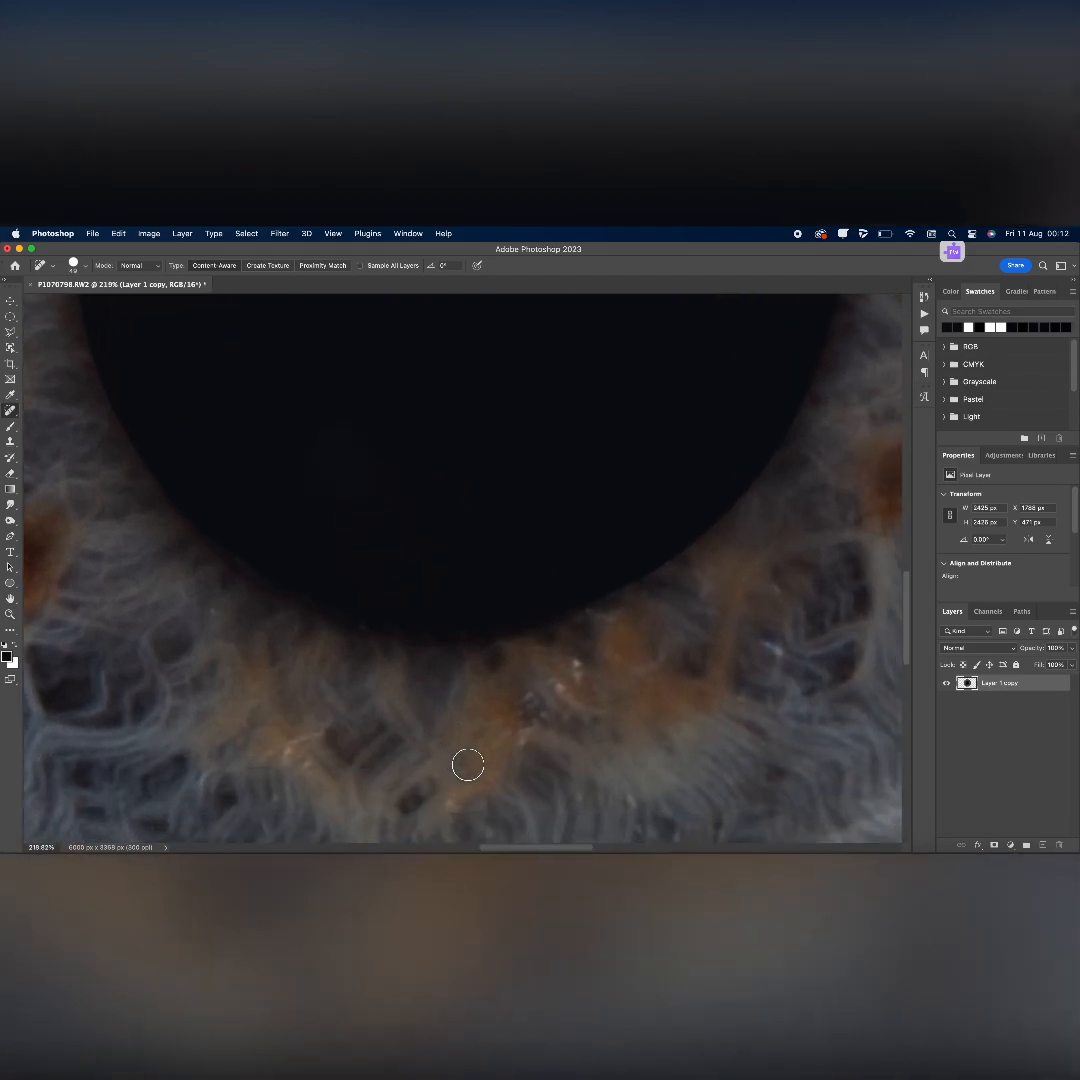
left_click(472, 611)
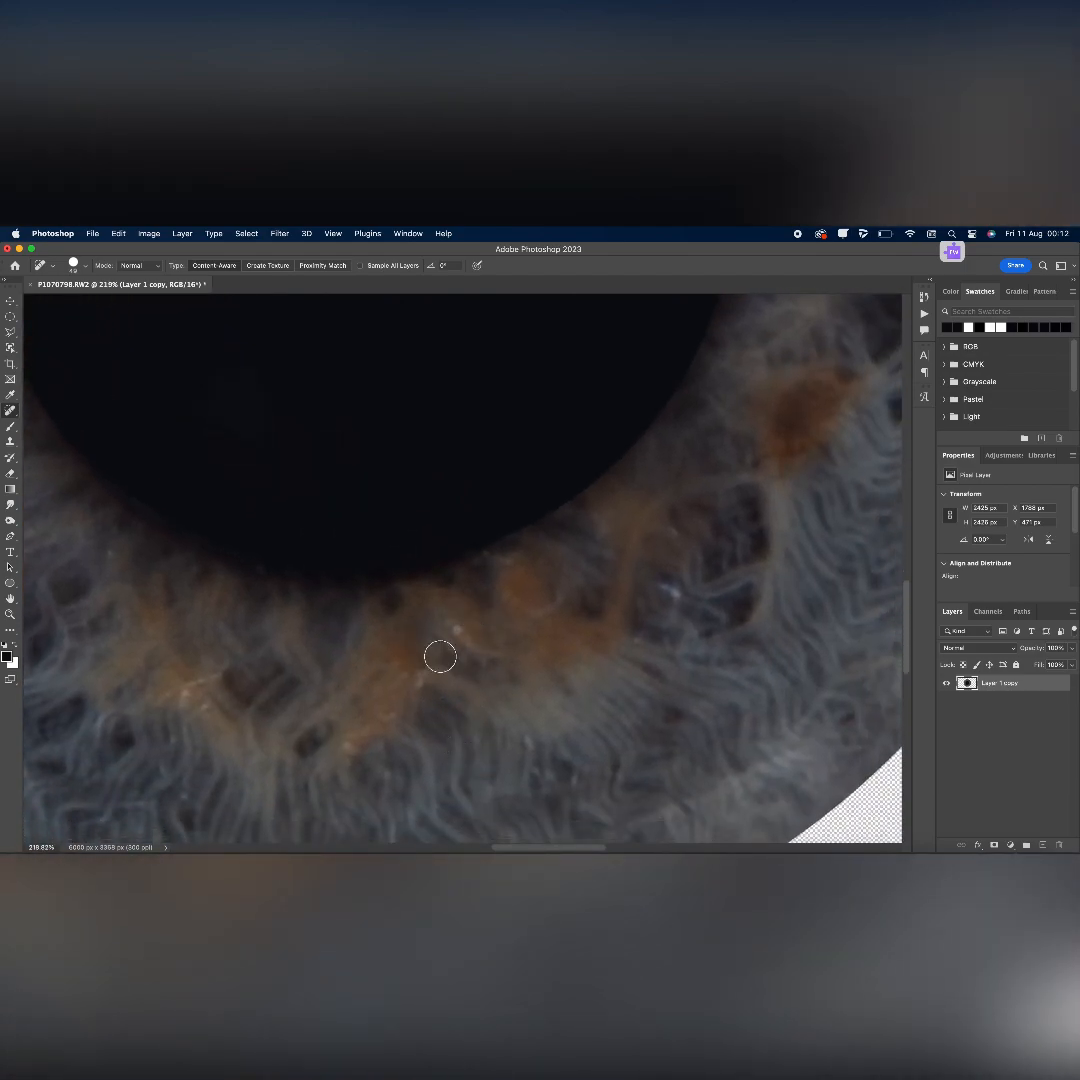
- Heal the remaining bright specks in the orange fibres below the pupil and check the whole lower iris
left_click(440, 656)
left_click(359, 754)
left_click(186, 692)
scroll(589, 690, "down", 5)
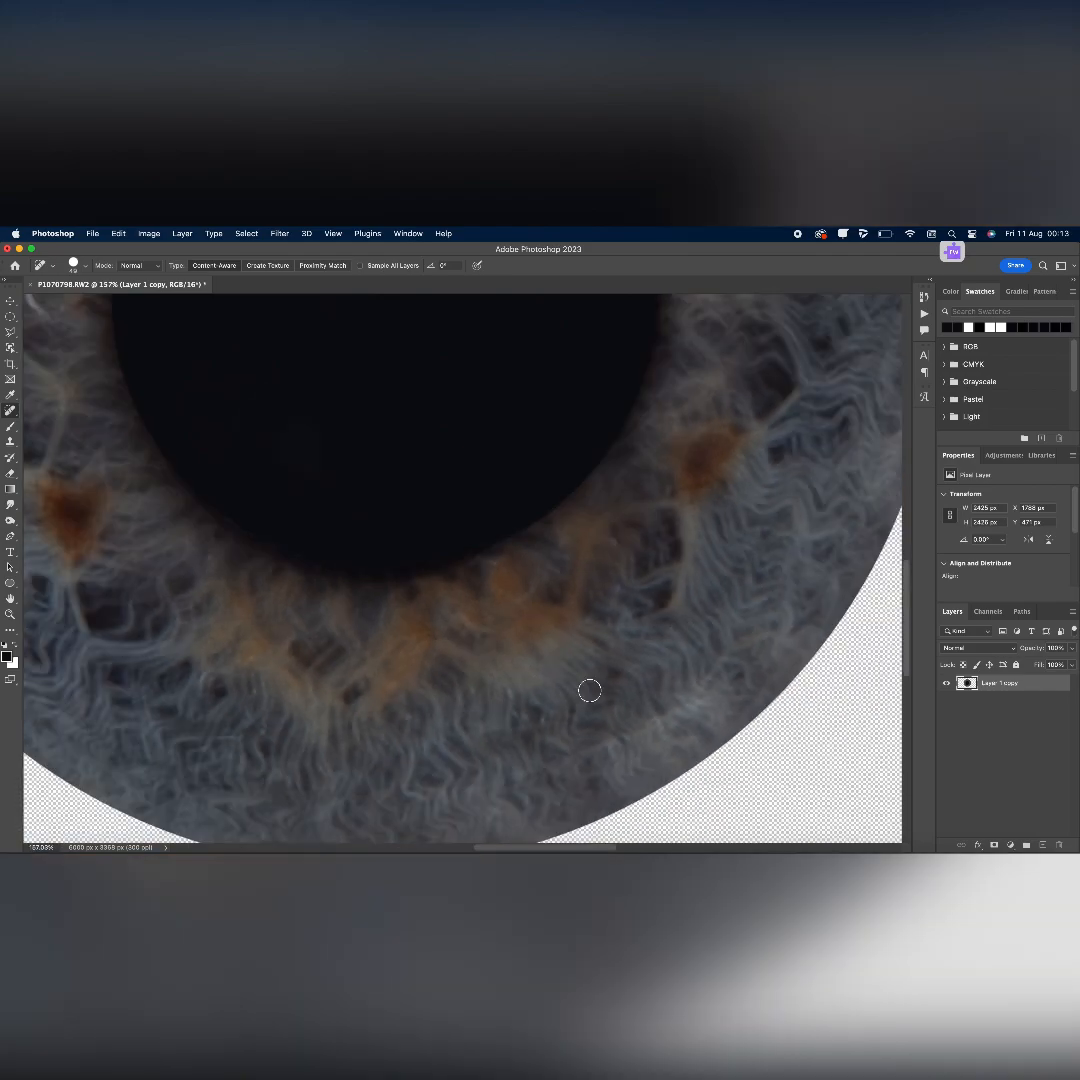
scroll(589, 690, "up", 8)
scroll(589, 690, "down", 4)
scroll(589, 690, "left", 4)
scroll(508, 657, "down", 5)
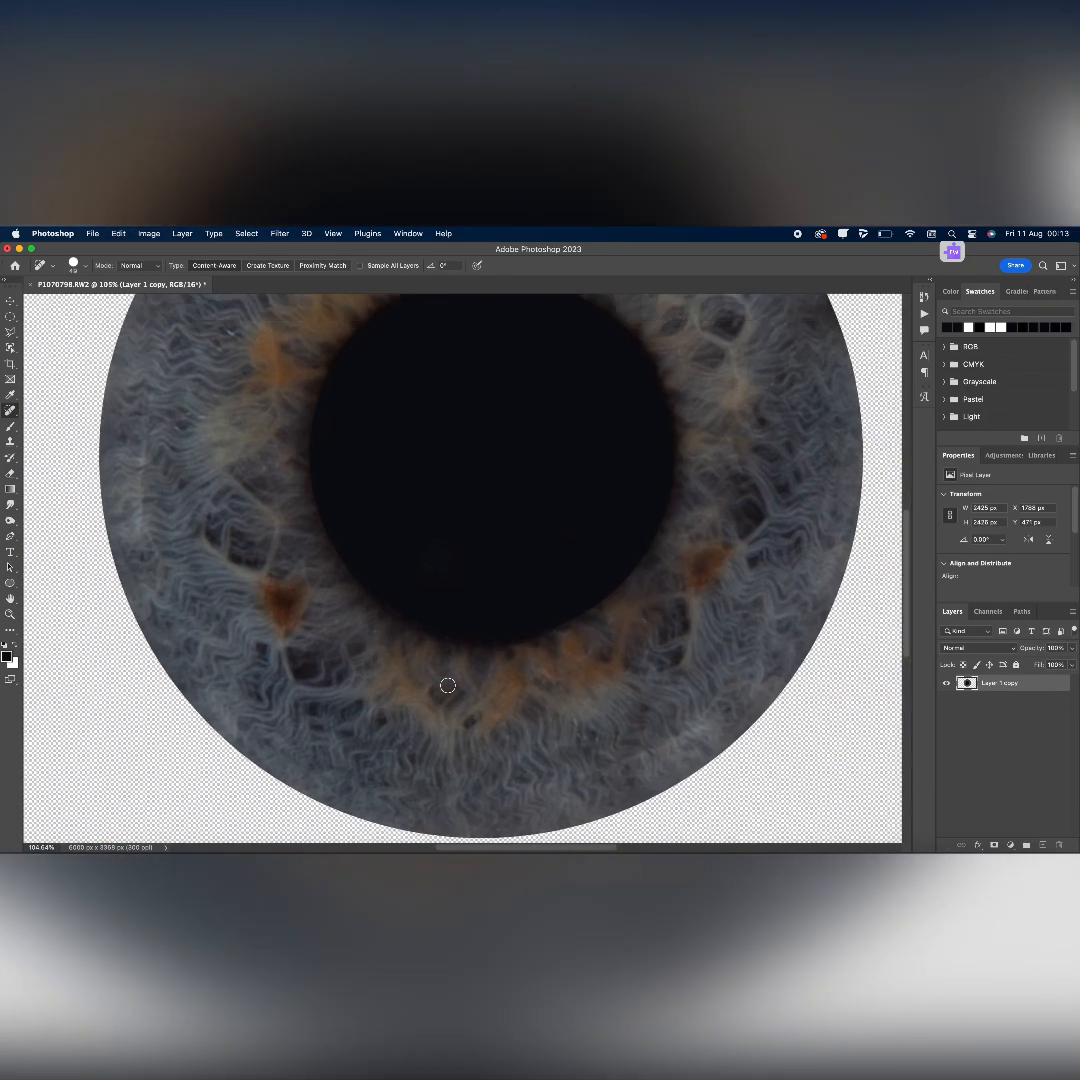
- Export the isolated iris as a PNG file
left_click(92, 233)
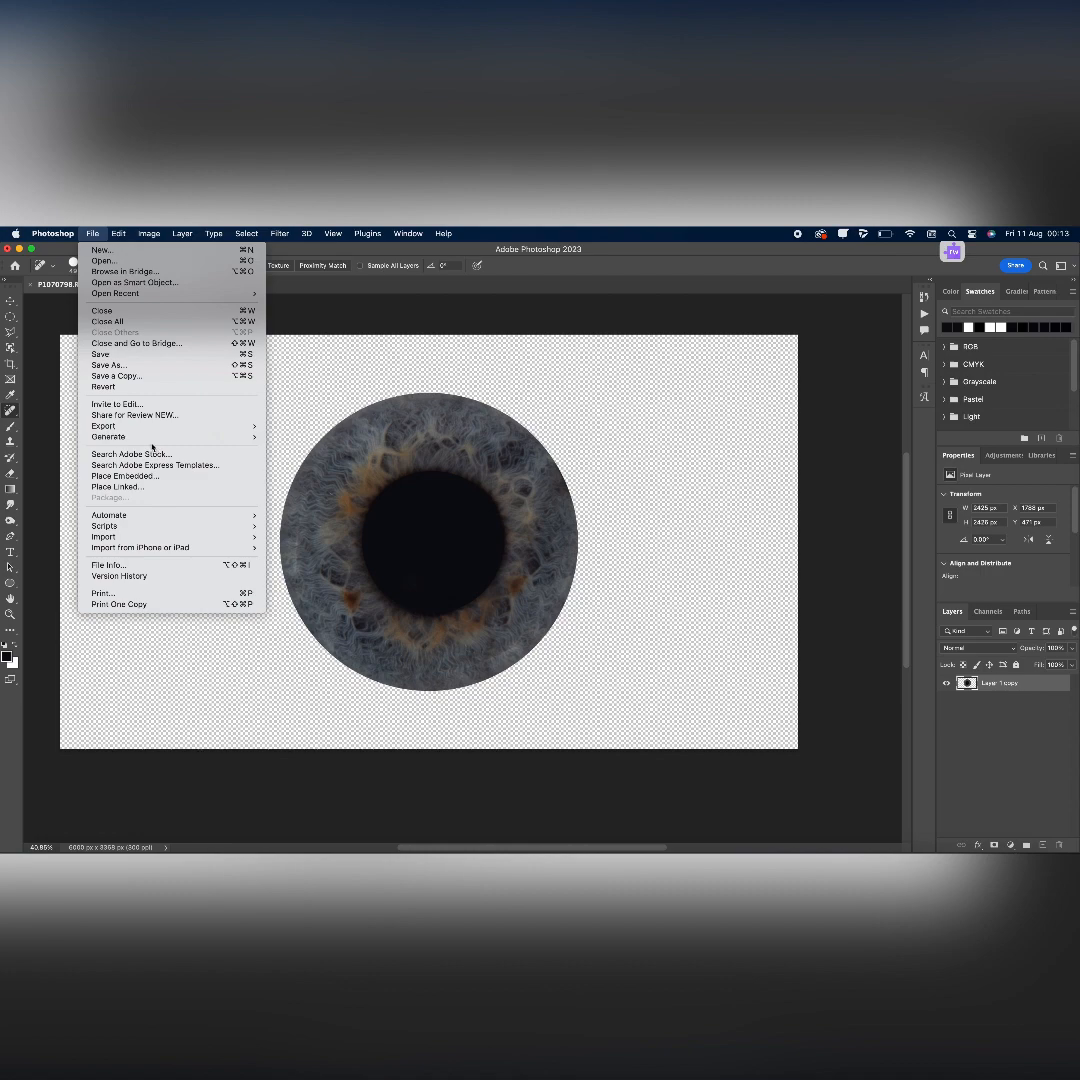
mouse_move(127, 430)
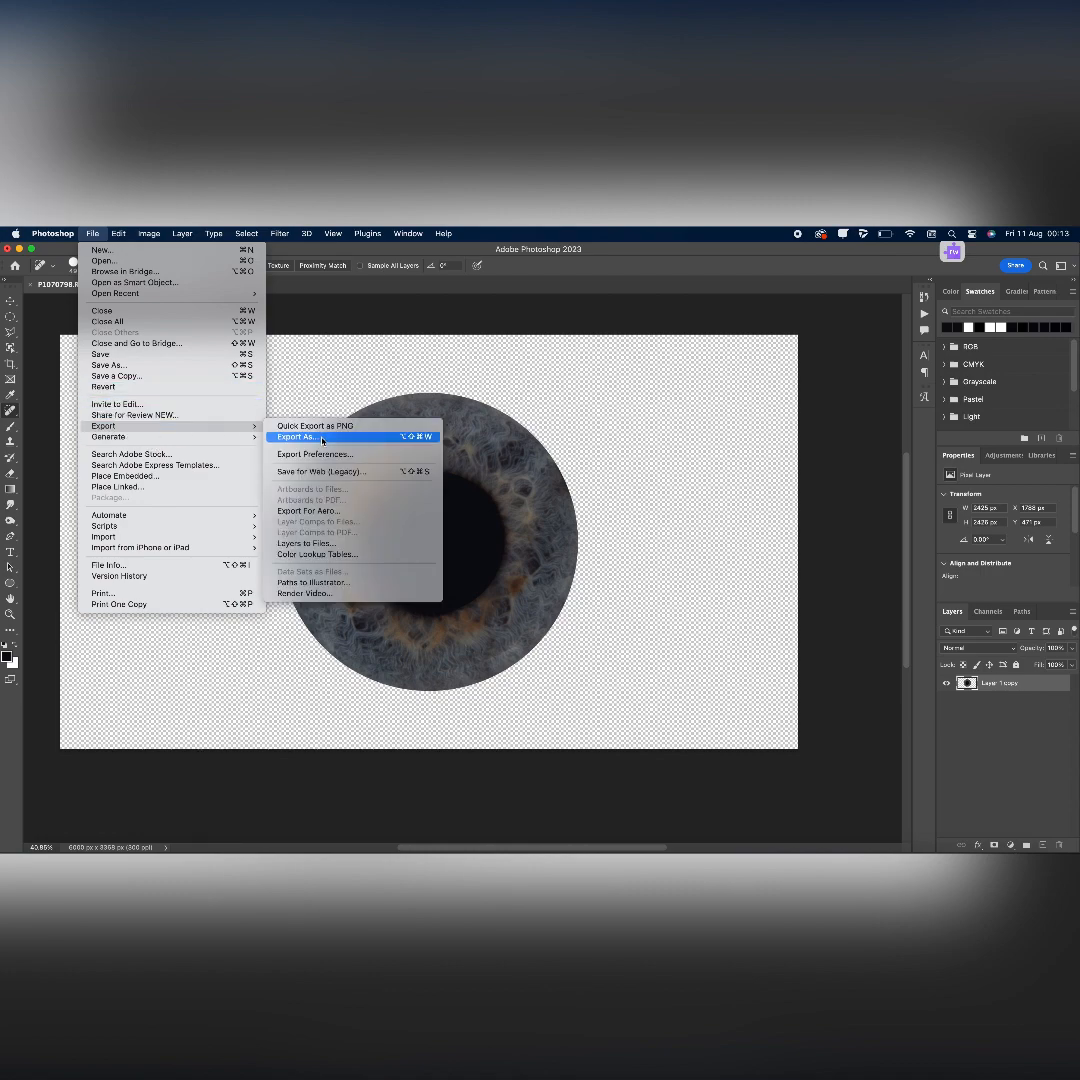
left_click(296, 436)
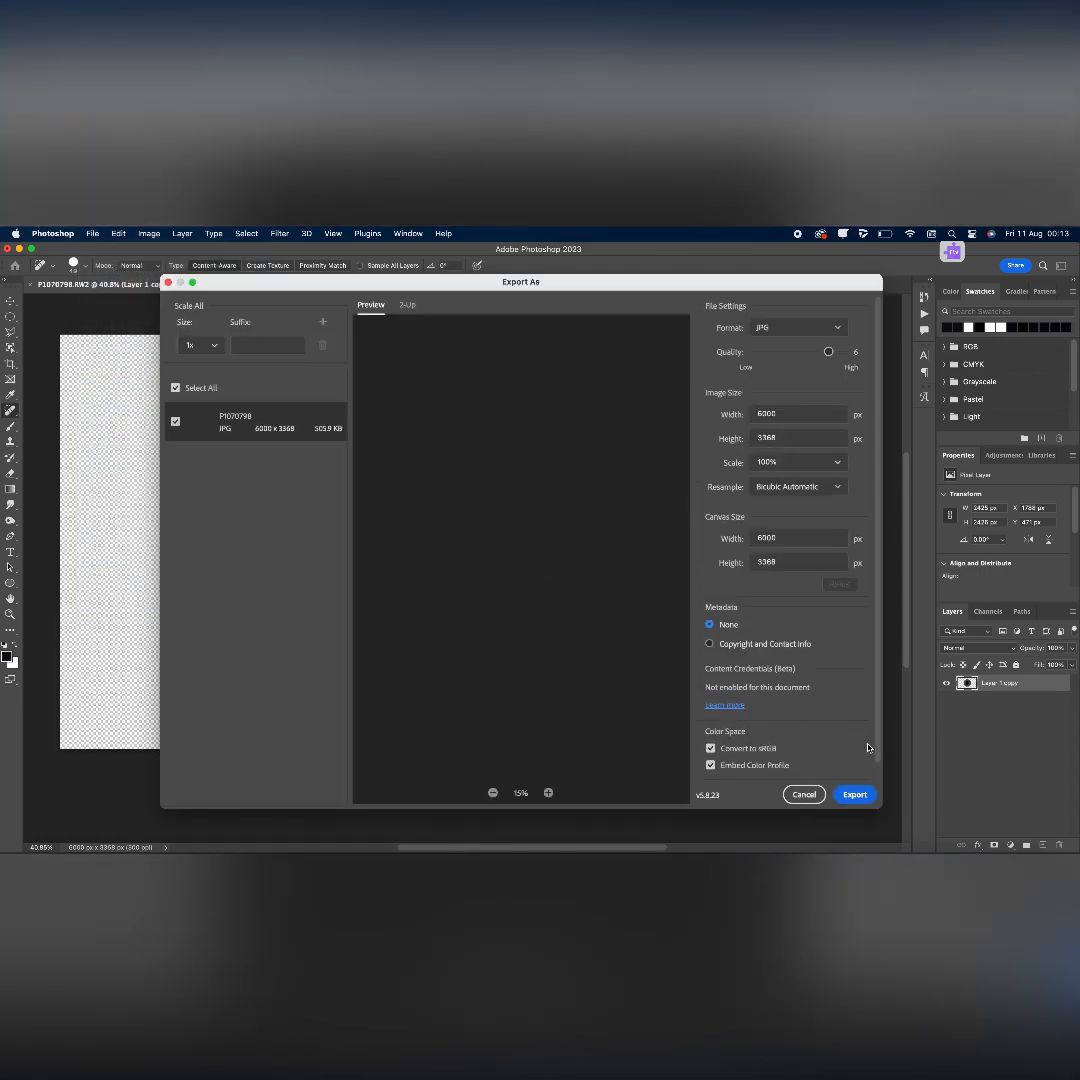
left_click(841, 326)
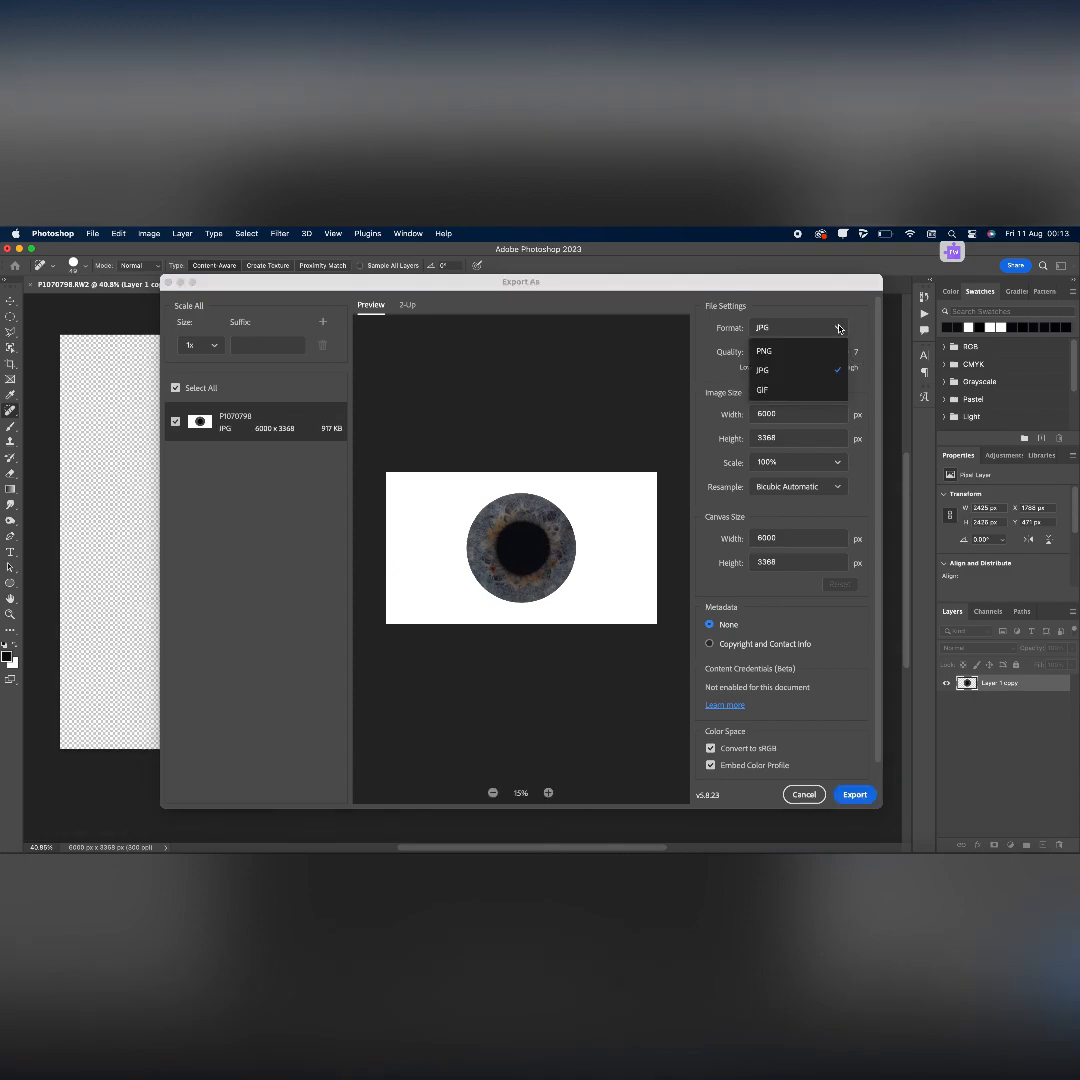
left_click(802, 353)
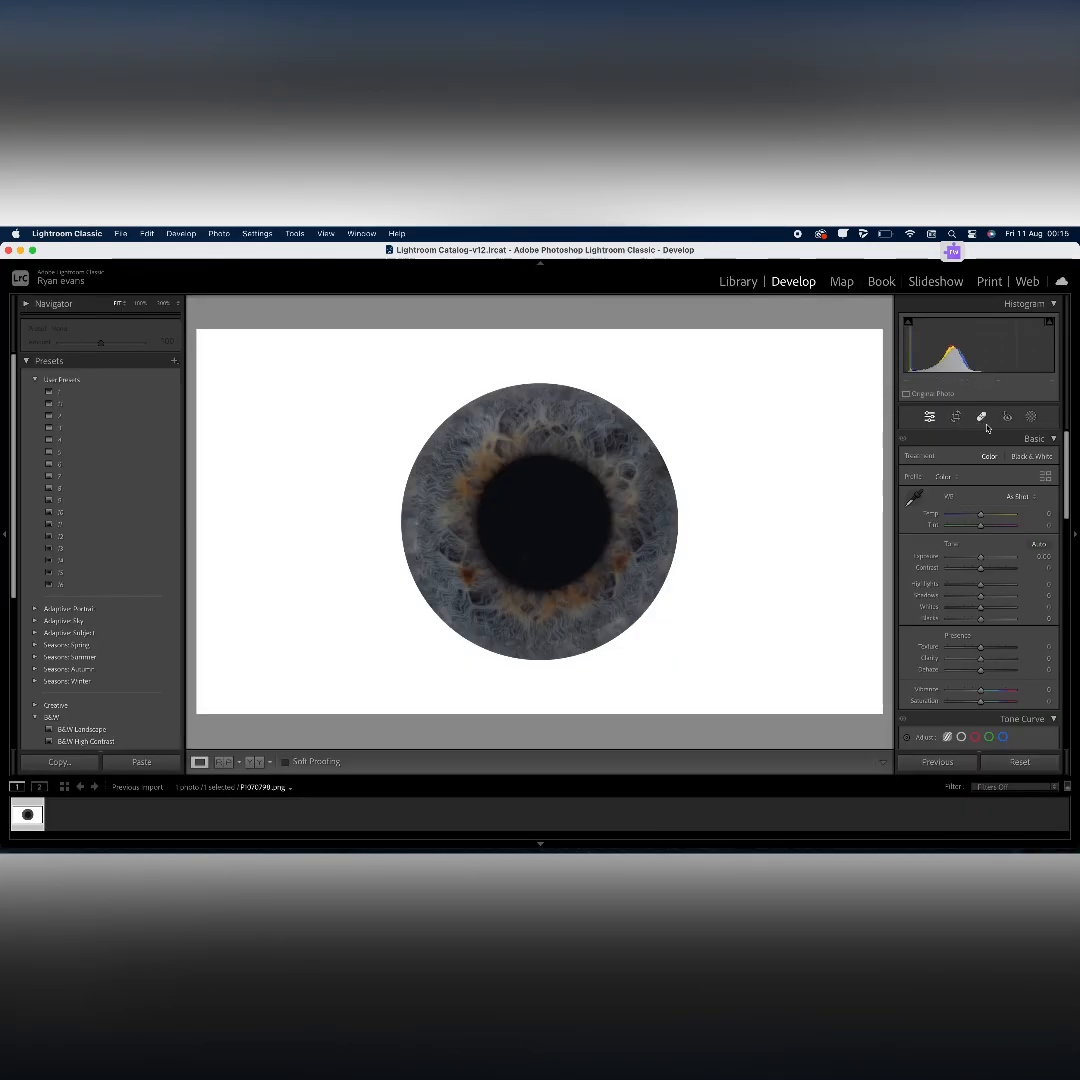
- In Lightroom Classic, crop P1070798.png to a 1 x 1 aspect ratio, framed closely and centred around the iris
left_click(956, 417)
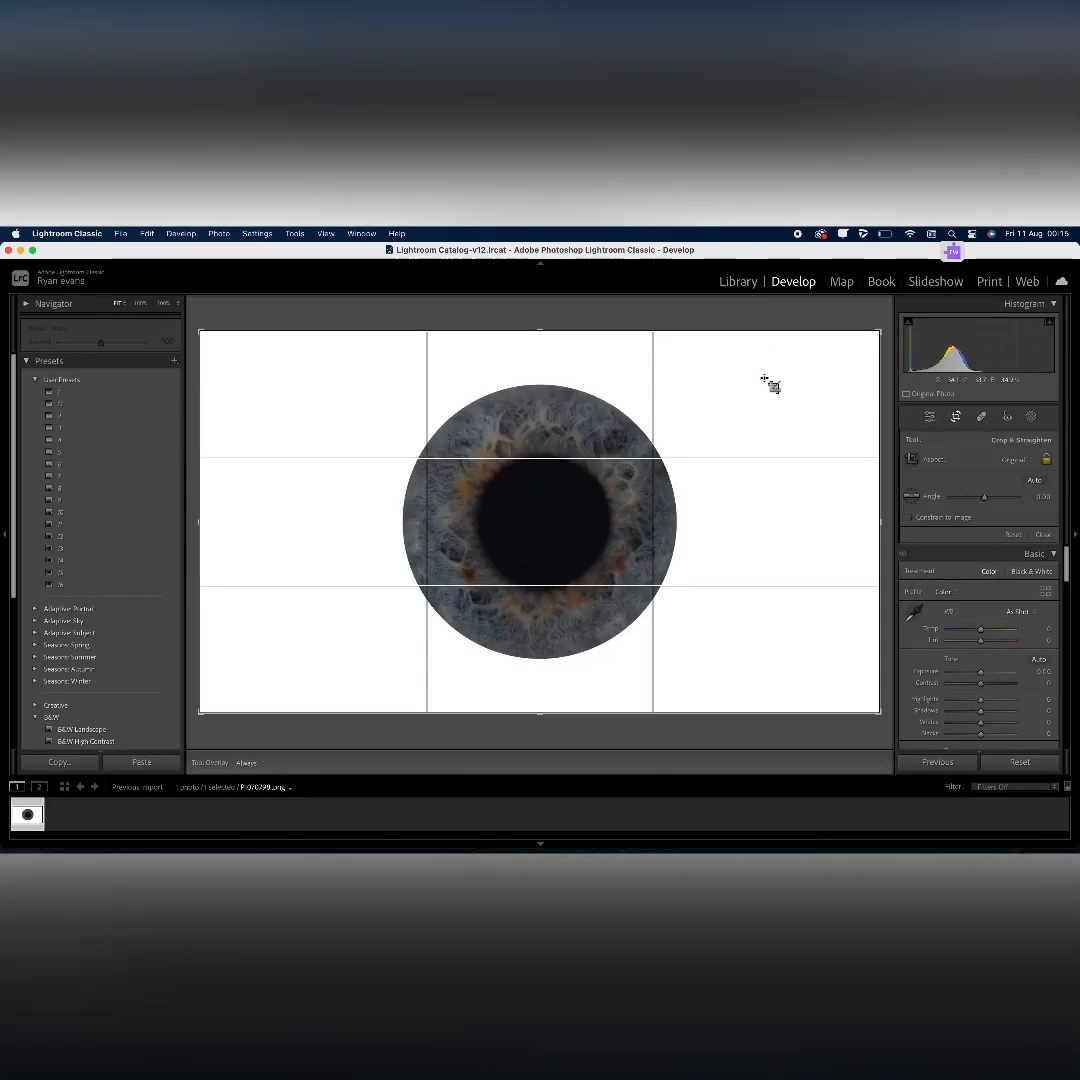
left_click(1012, 459)
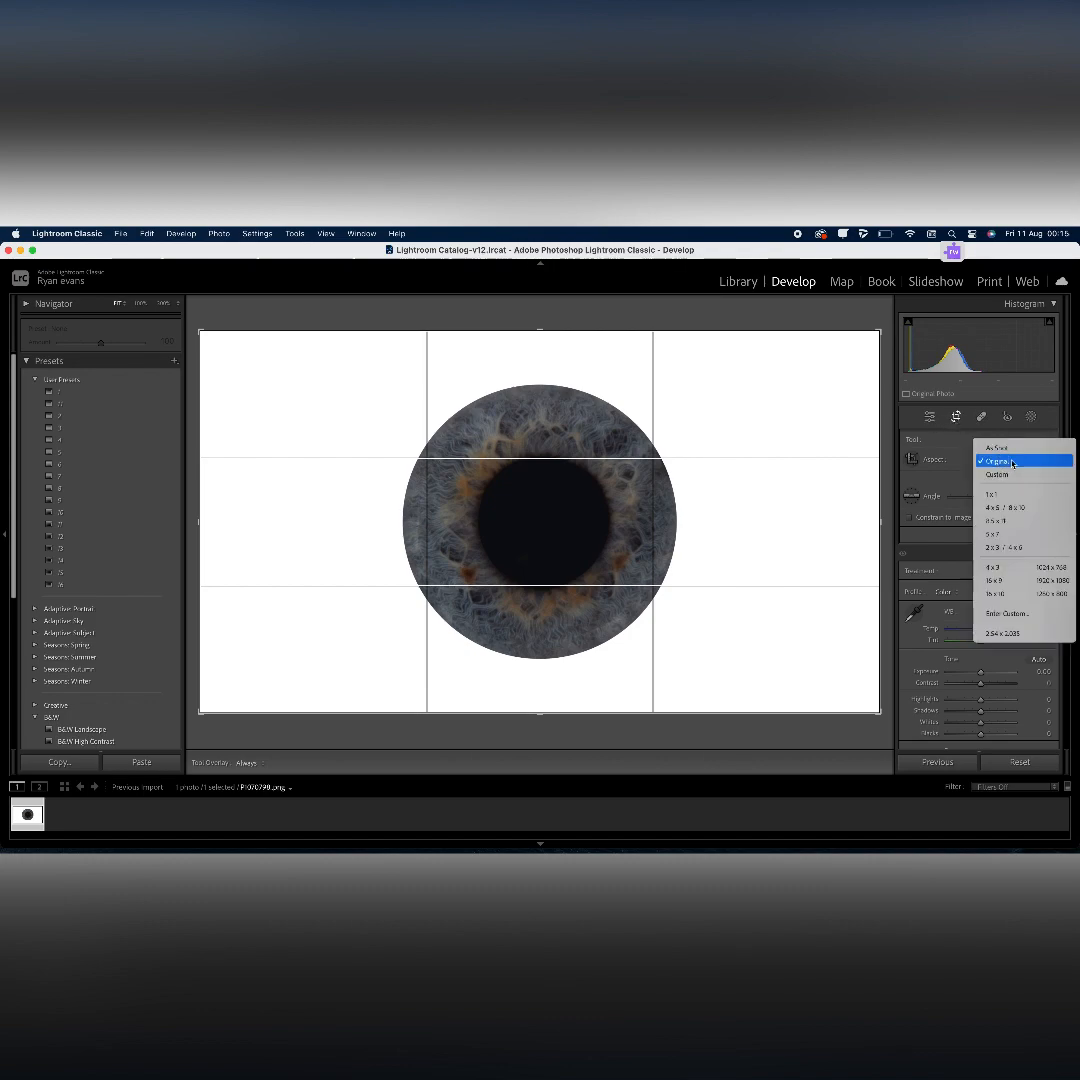
left_click(996, 495)
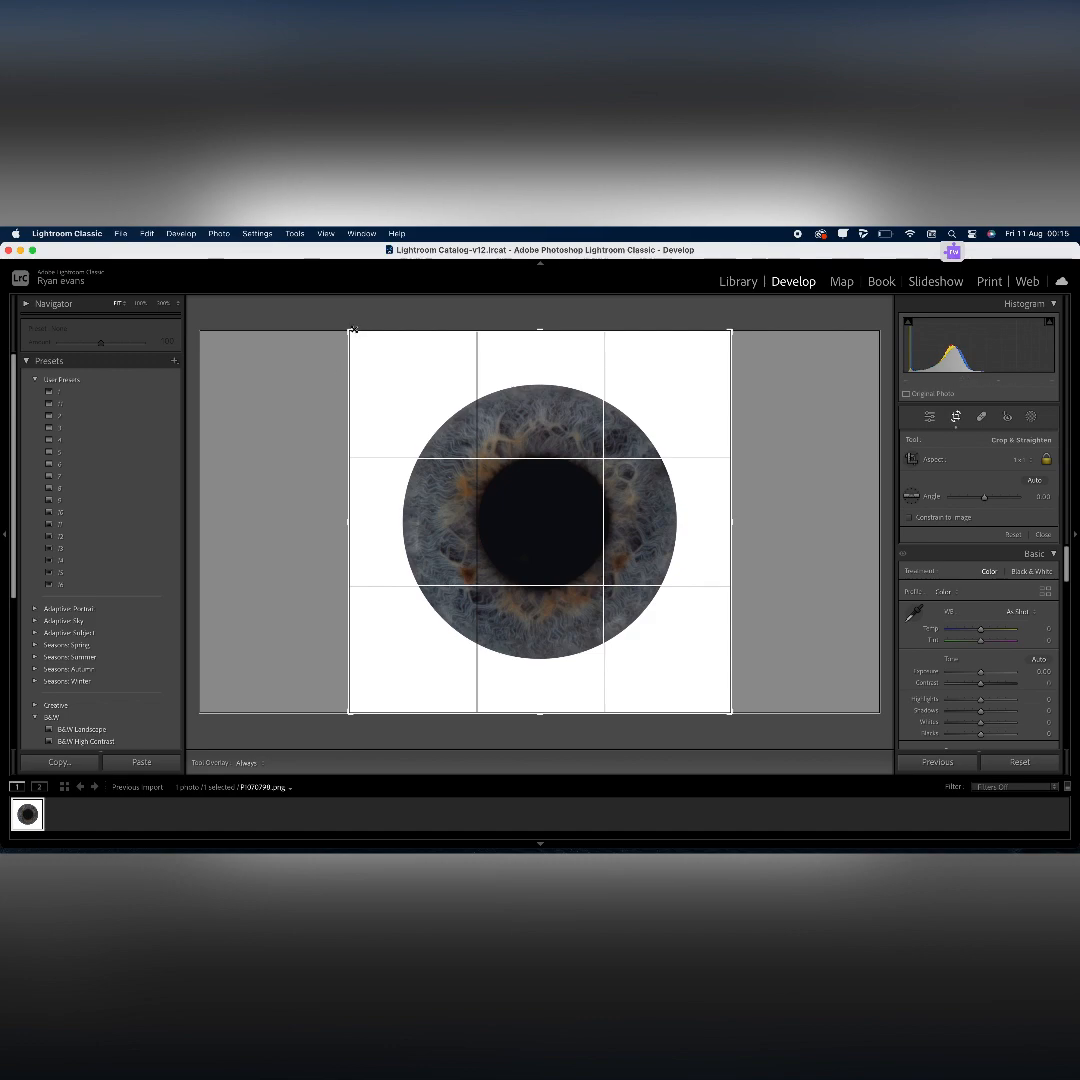
left_click_drag(349, 329, 360, 358)
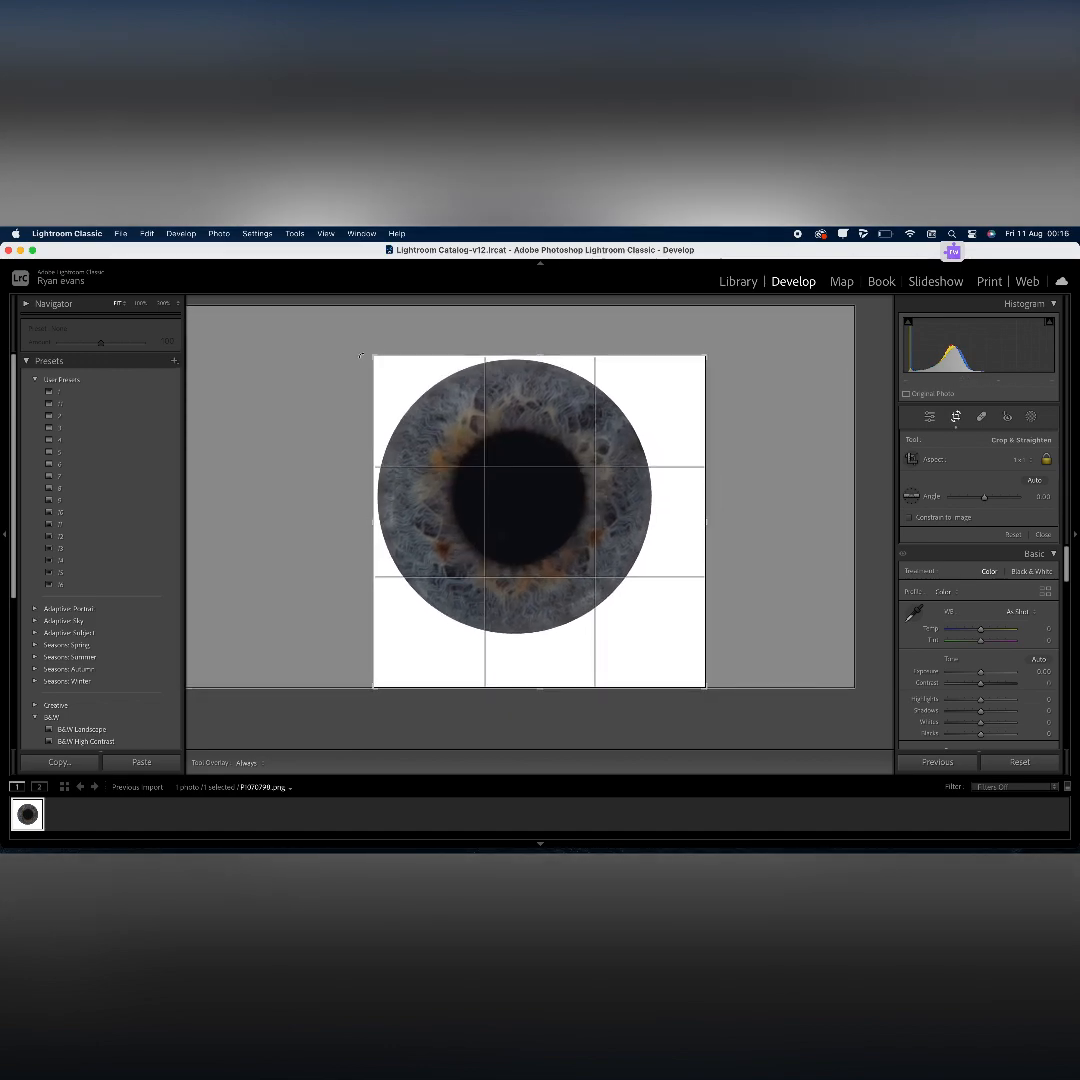
left_click_drag(703, 687, 677, 668)
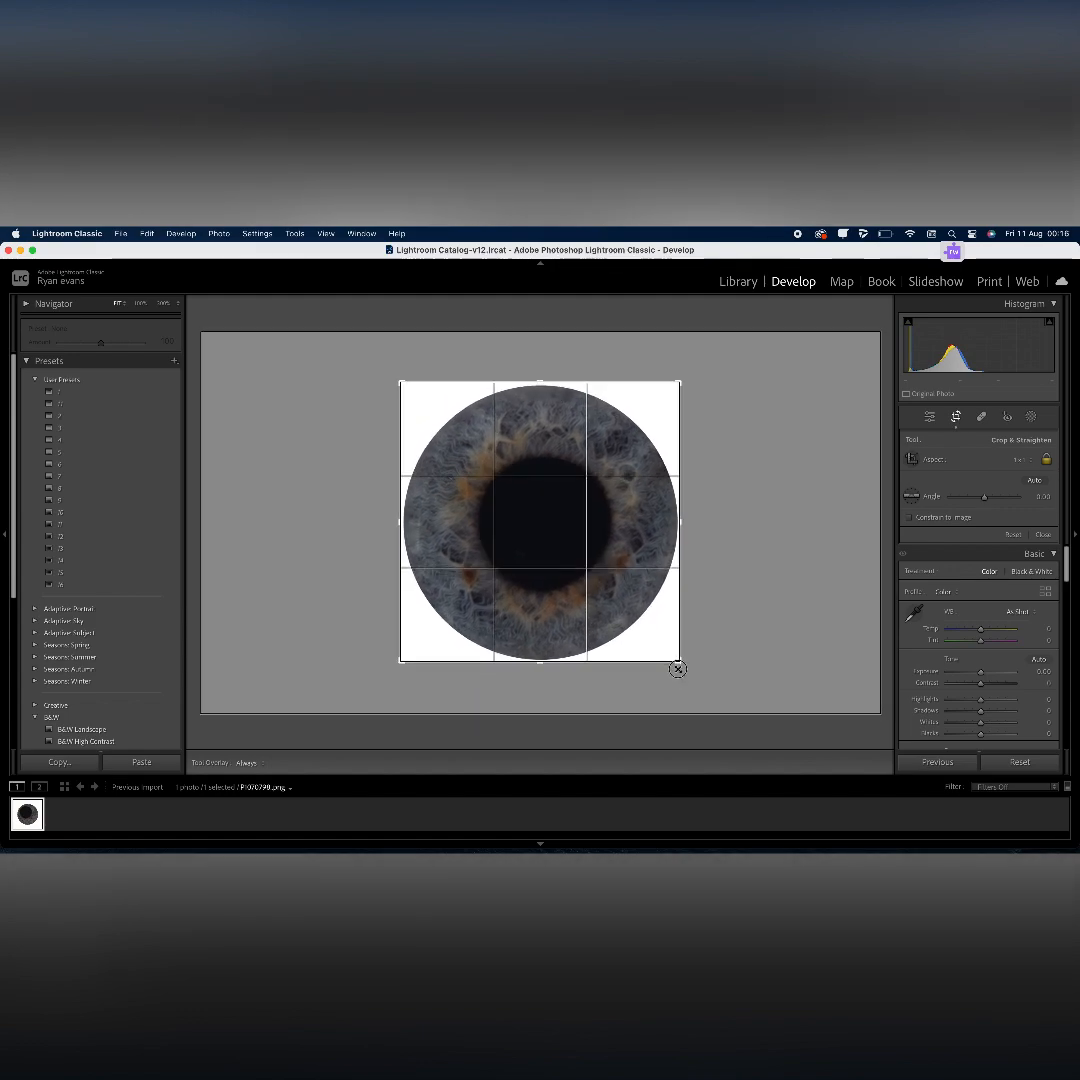
left_click_drag(582, 588, 588, 594)
key("Return")
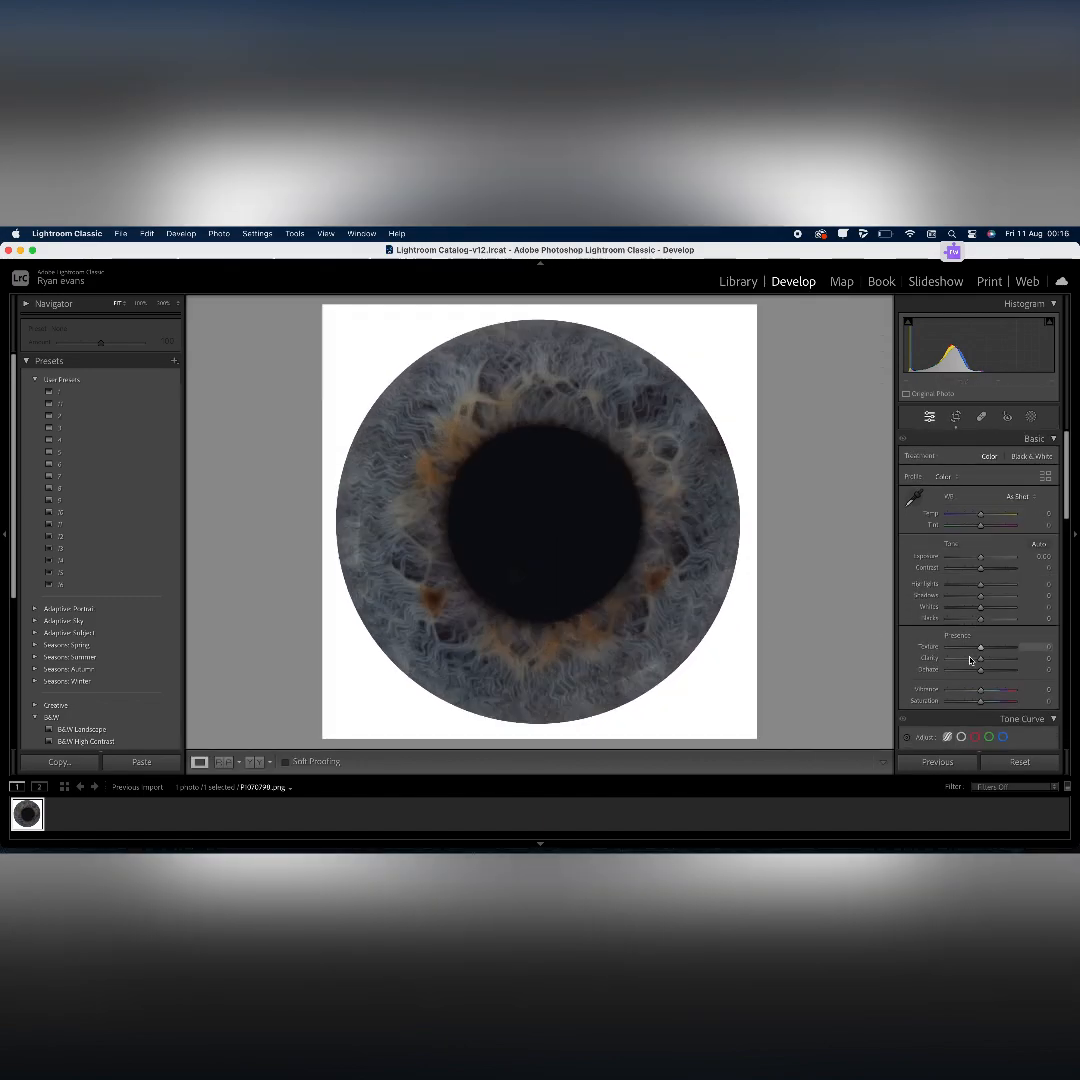
- Set Texture to +90, Highlights to +24, Shadows to +8, Whites to +12 and Blacks to +100
left_click_drag(980, 647, 1010, 647)
left_click_drag(981, 586, 1034, 622)
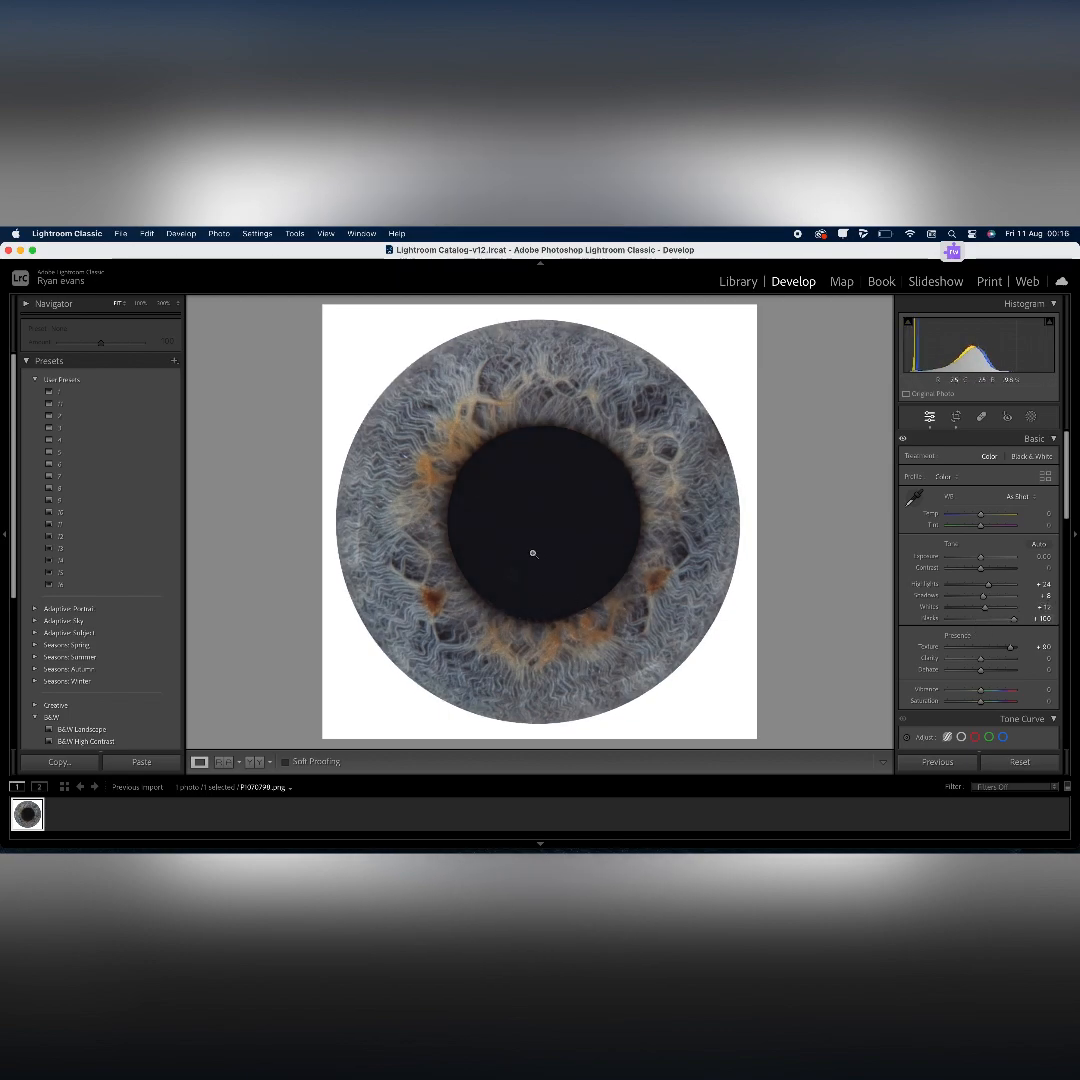
- Clone out the faint grey patch in the lower-left part of the pupil with size 77, feather 0 and opacity 100
left_click(523, 591)
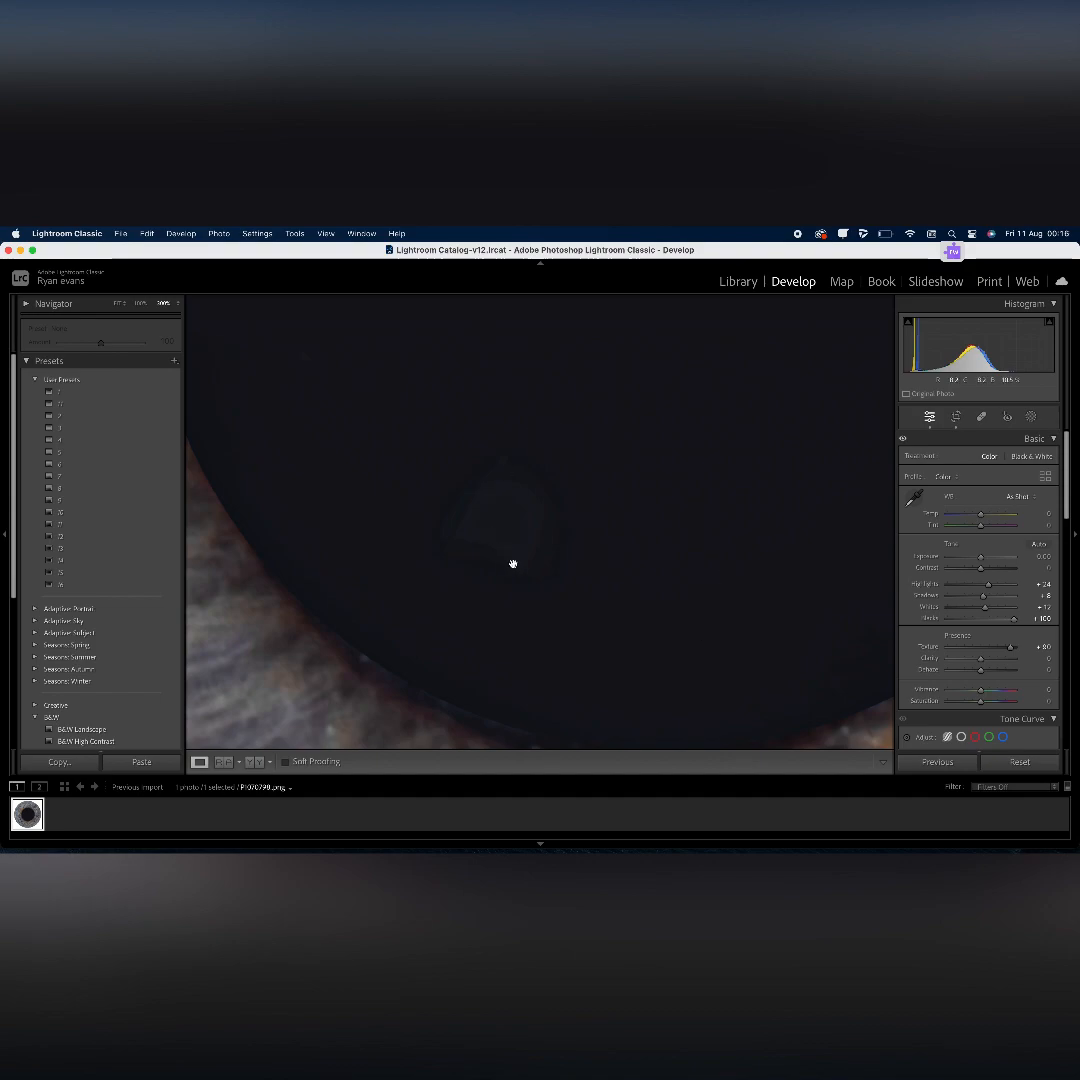
left_click(983, 417)
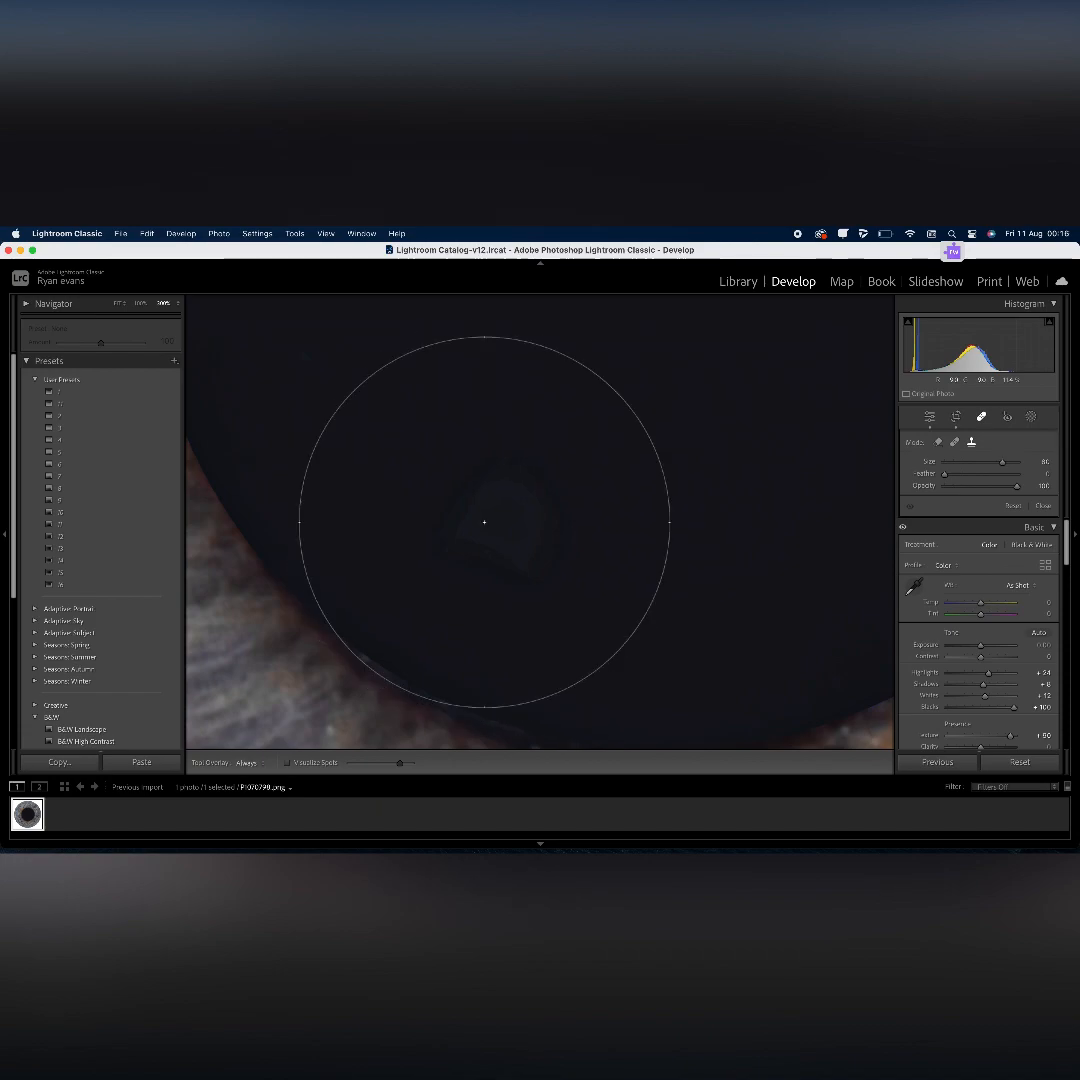
scroll(484, 521, "down", 5)
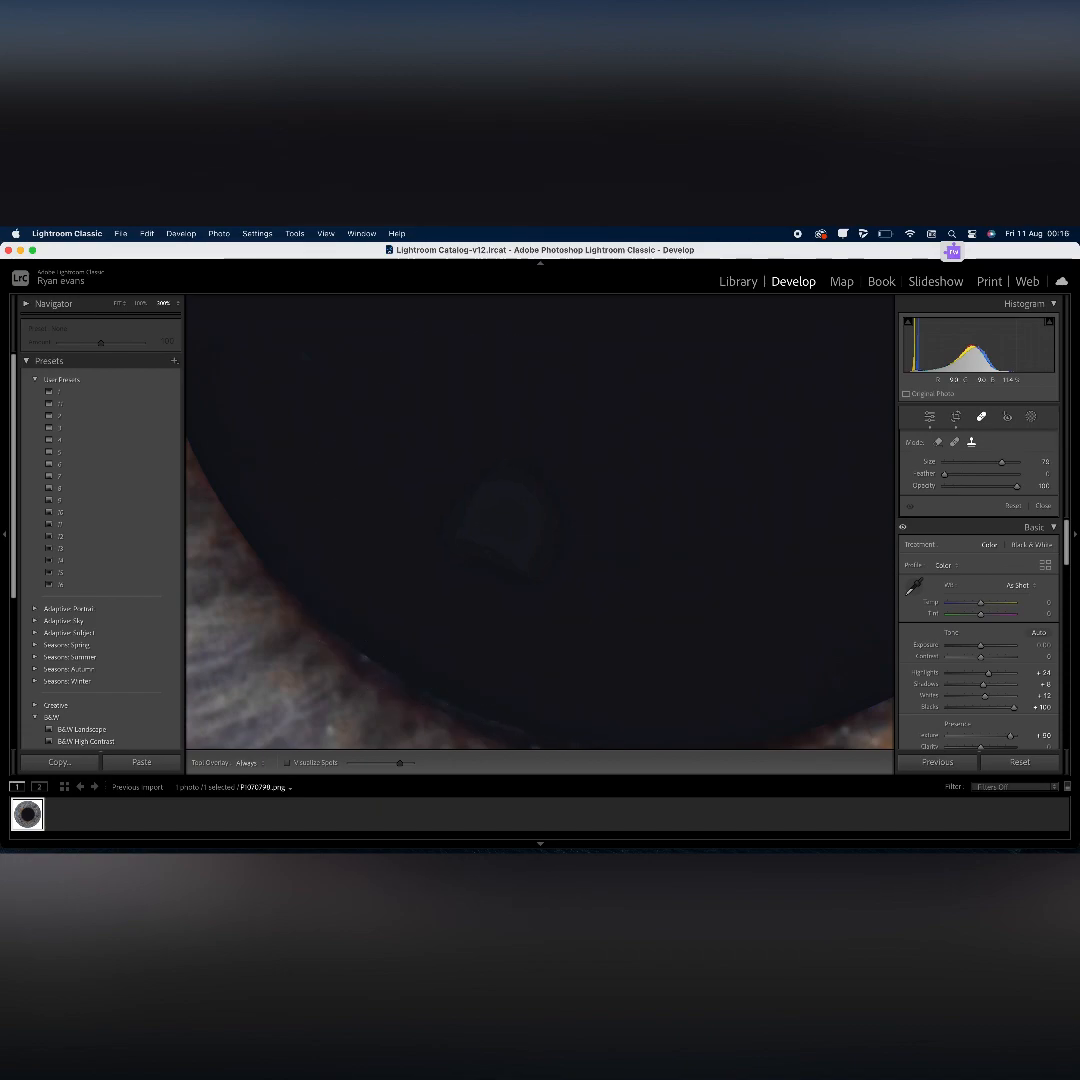
scroll(493, 520, "down", 4)
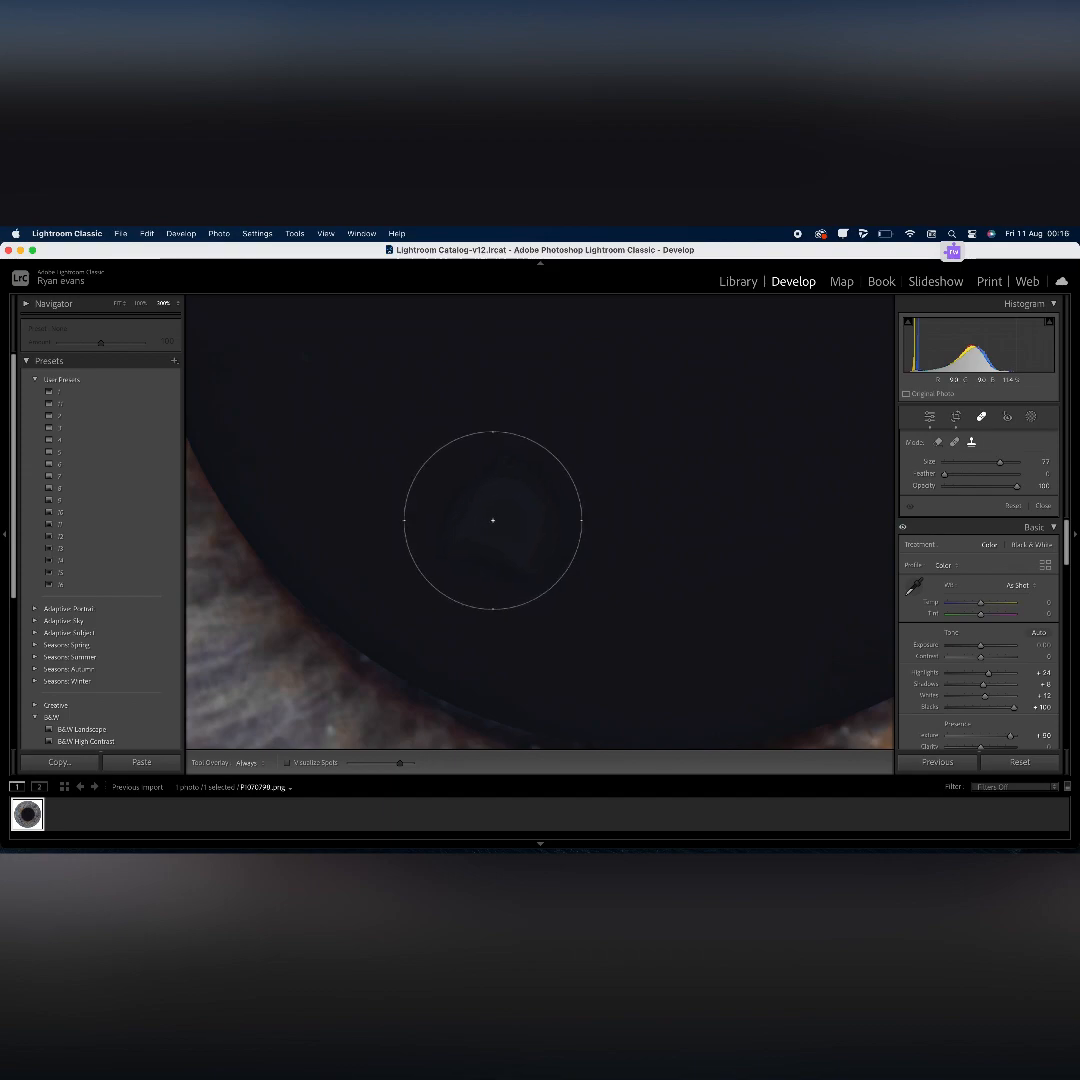
left_click(500, 518)
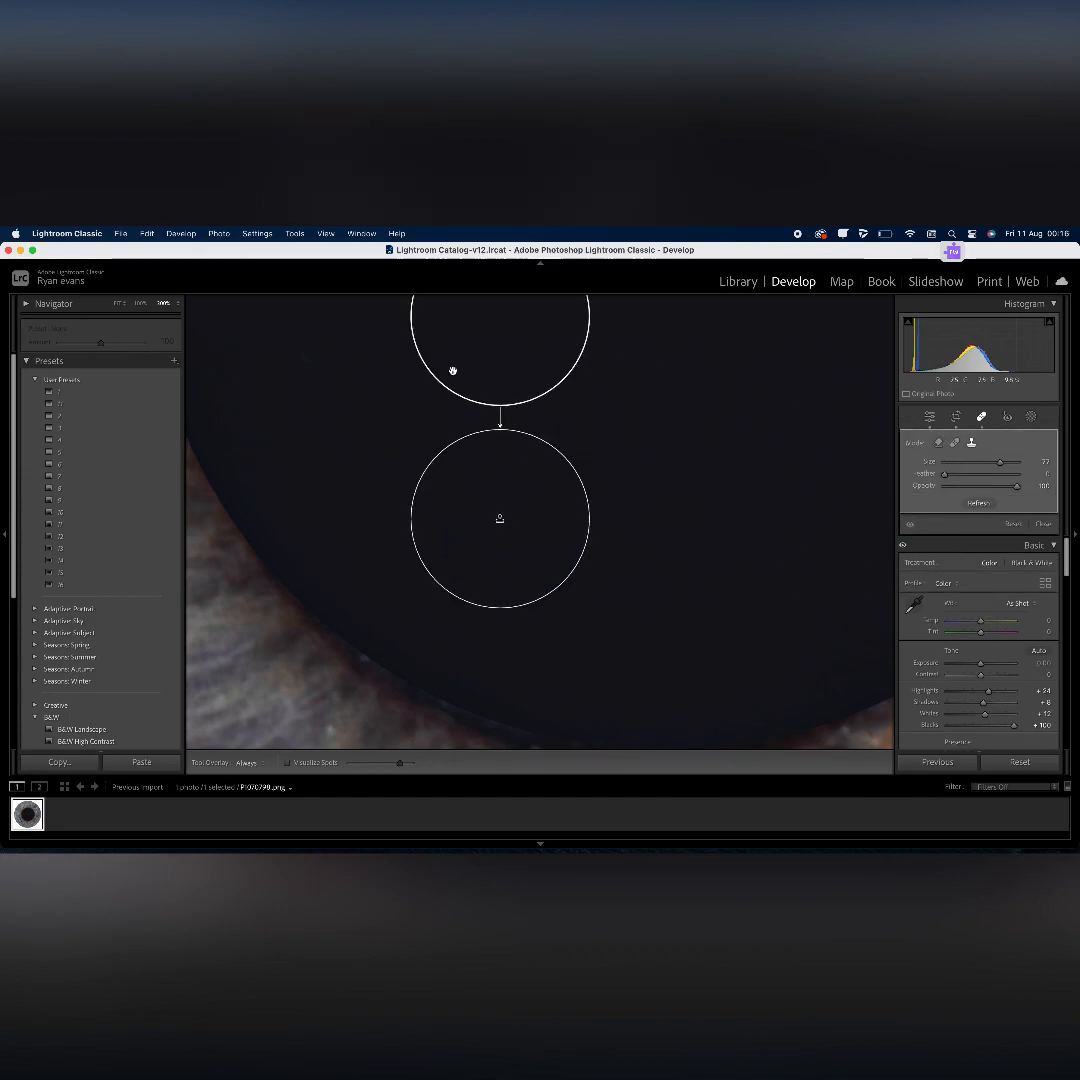
- Clone over a second spot inside the pupil and check the rest of the pupil for leftover marks
left_click_drag(455, 410, 275, 815)
left_click(556, 558)
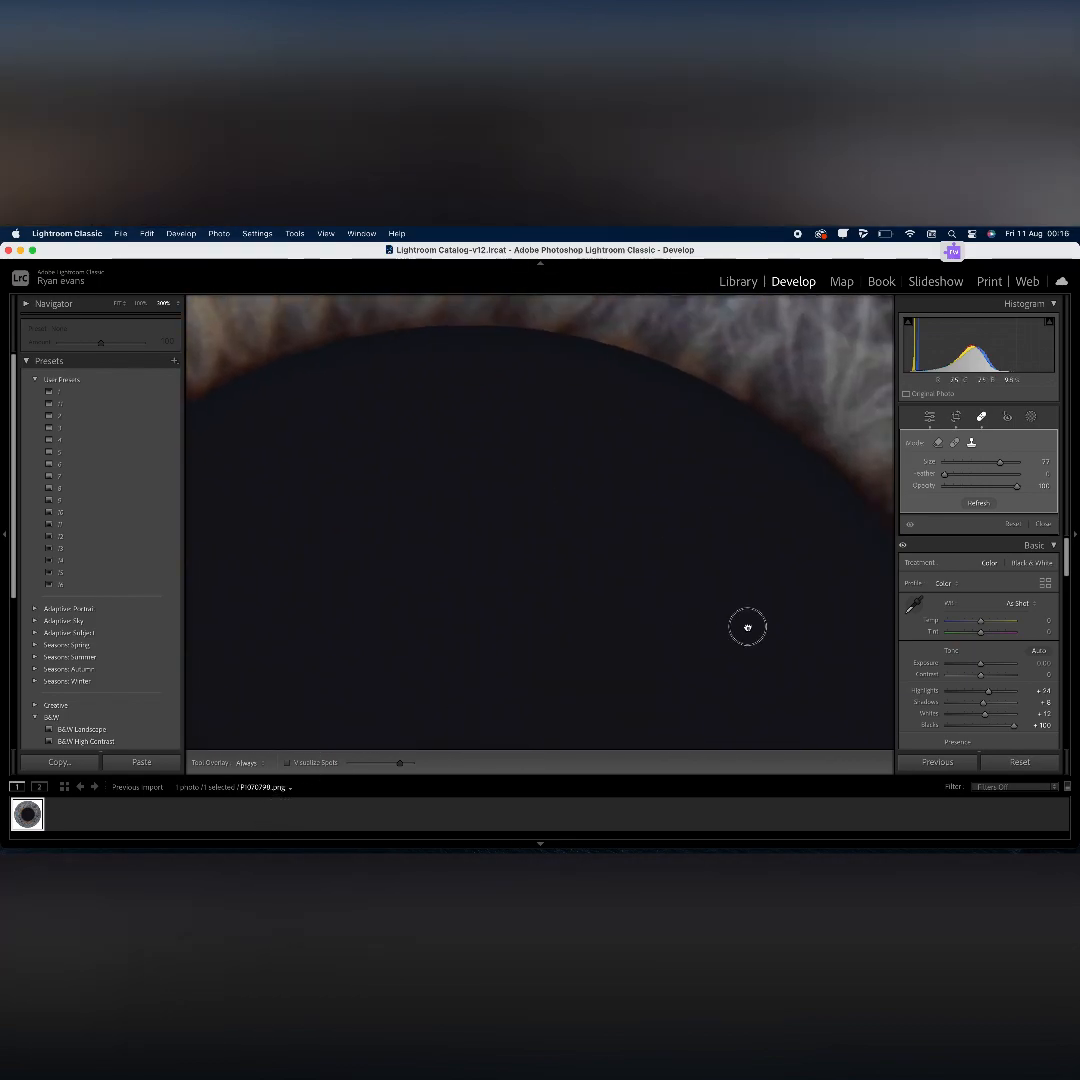
left_click_drag(747, 627, 485, 299)
left_click_drag(463, 632, 716, 427)
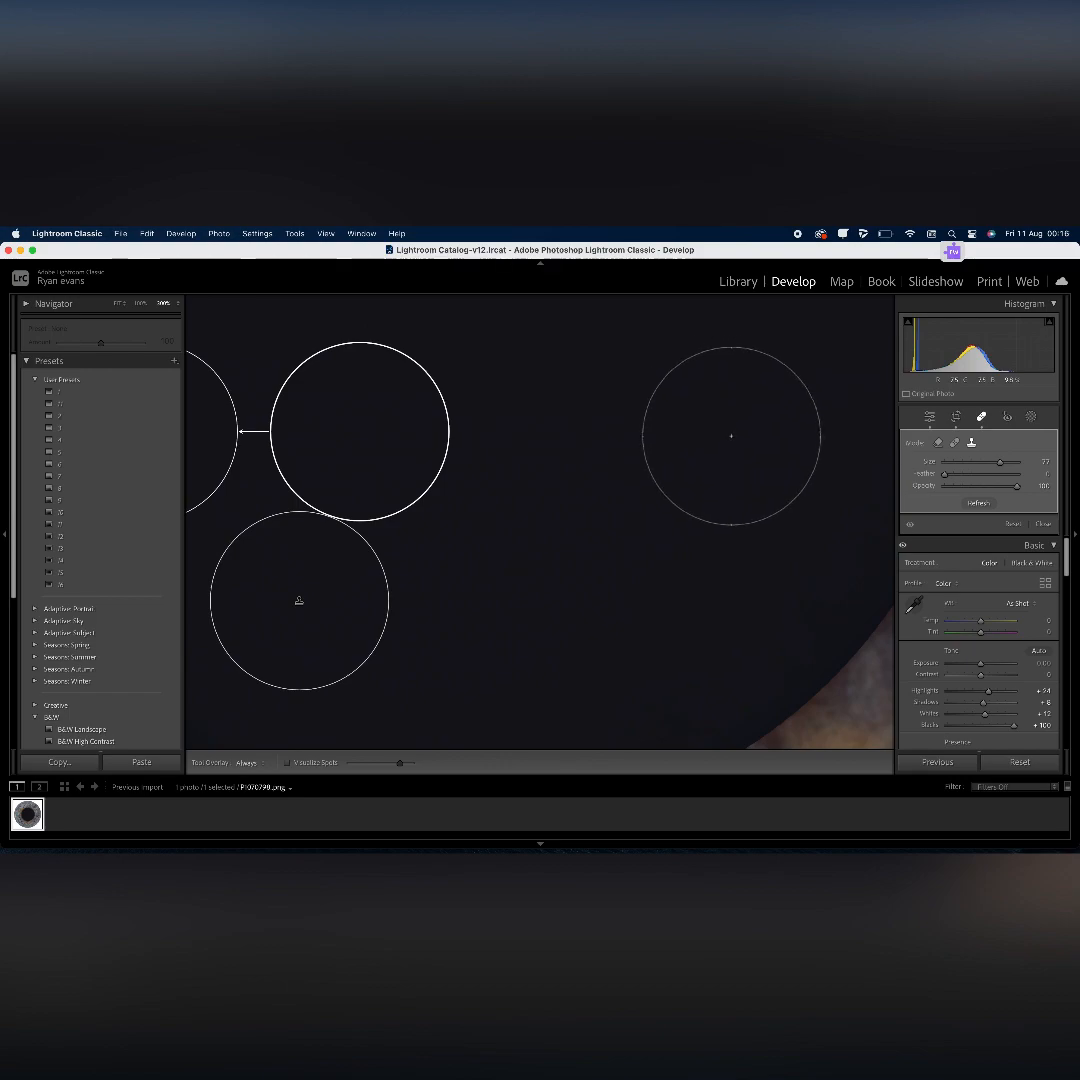
key("z")
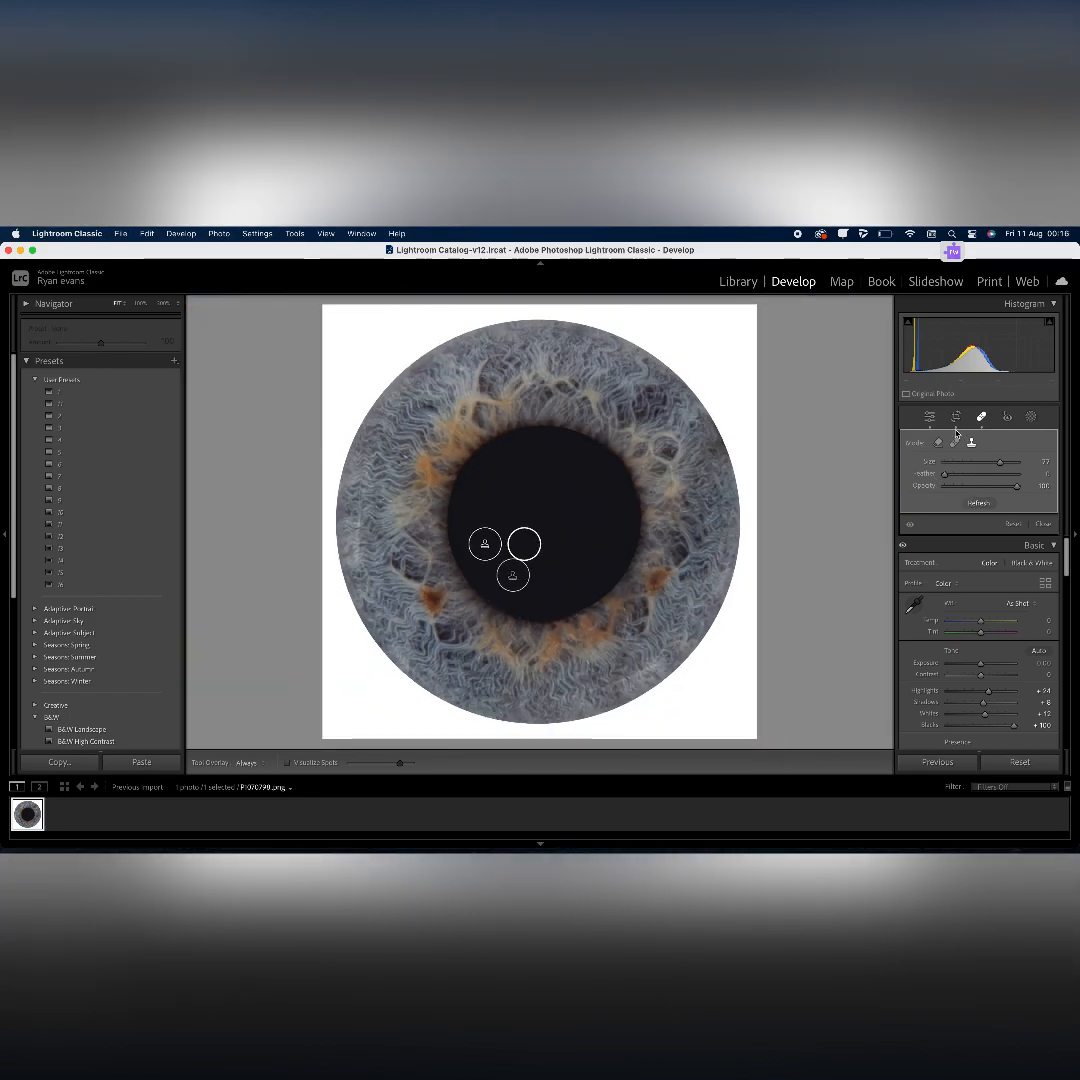
- Set Shadows to -6, Blacks to -12, Clarity to +22, Vibrance to +12 and Saturation to +11
left_click(929, 416)
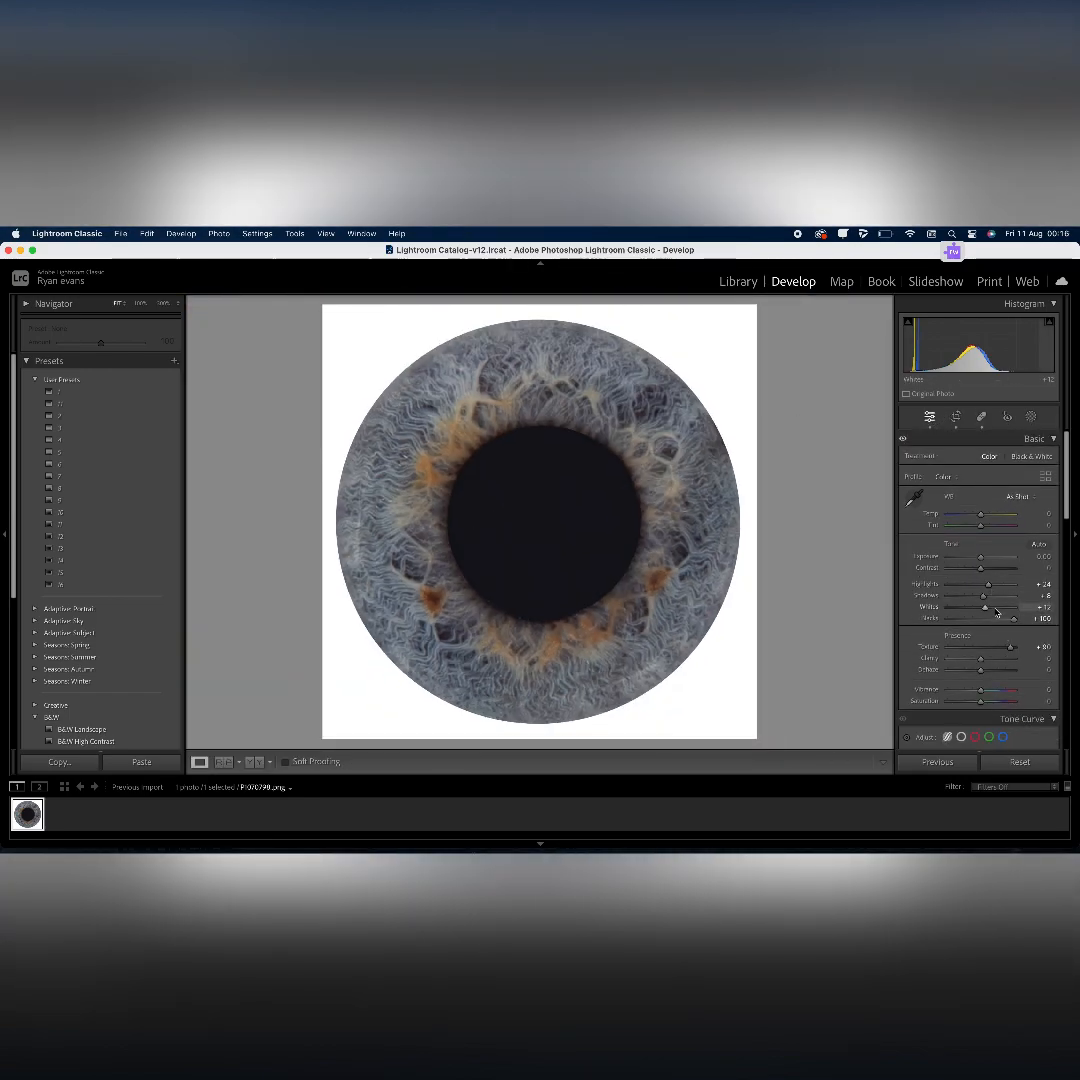
left_click_drag(995, 618, 977, 619)
left_click_drag(981, 659, 979, 595)
scroll(982, 640, "down", 1)
left_click_drag(981, 681, 985, 694)
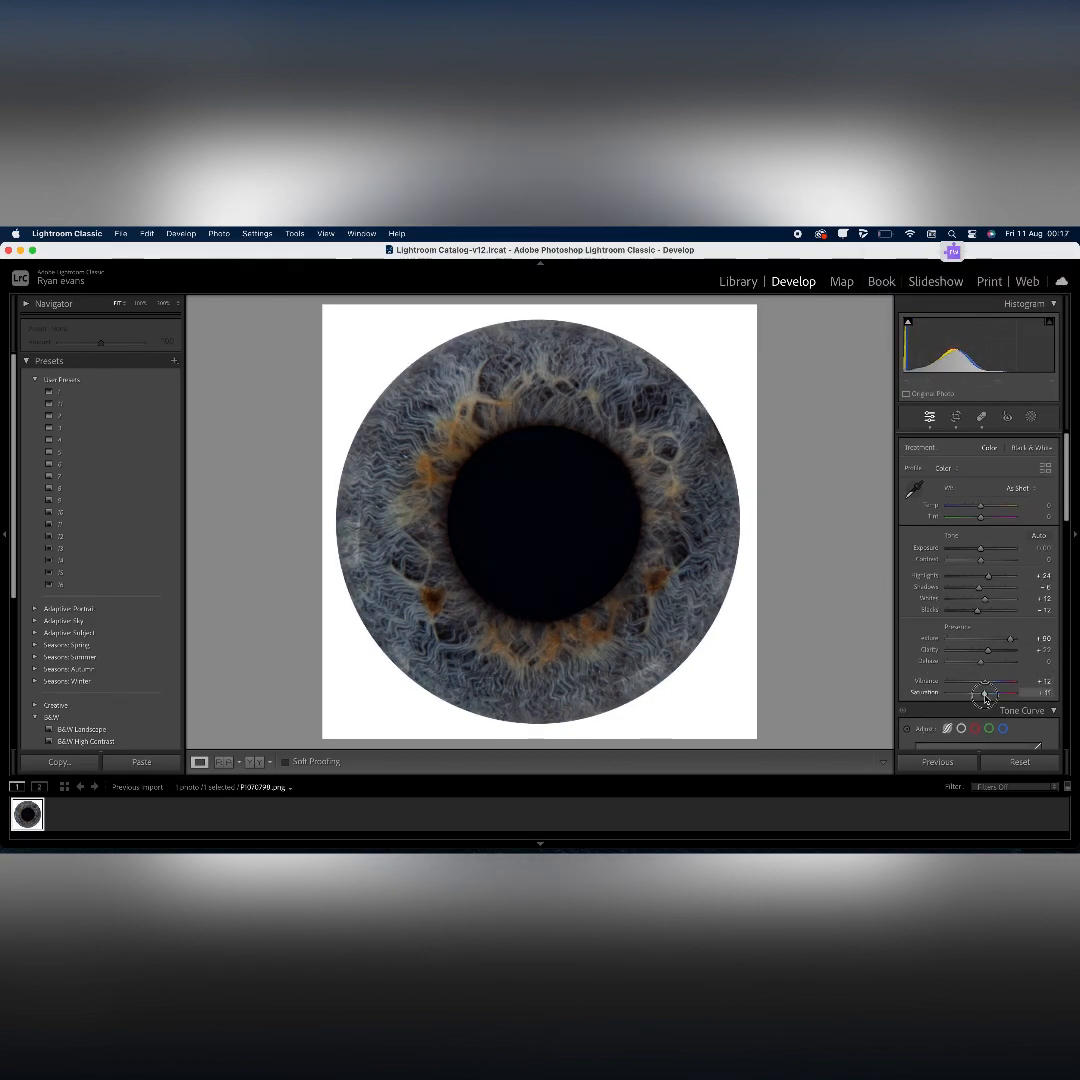
- Boost Blue saturation, set Orange, Yellow and Aqua luminance to +26, +40 and +44, and slightly raise the basic Contrast
scroll(985, 697, "down", 10)
mouse_move(979, 593)
left_mouse_down()
mouse_move(993, 593)
mouse_move(979, 593)
left_mouse_up()
left_click(953, 505)
left_click_drag(979, 593, 986, 593)
mouse_move(979, 558)
left_mouse_down()
mouse_move(998, 558)
mouse_move(990, 547)
left_mouse_up()
left_click(1004, 505)
left_click_drag(979, 558, 998, 559)
left_click_drag(979, 582, 998, 584)
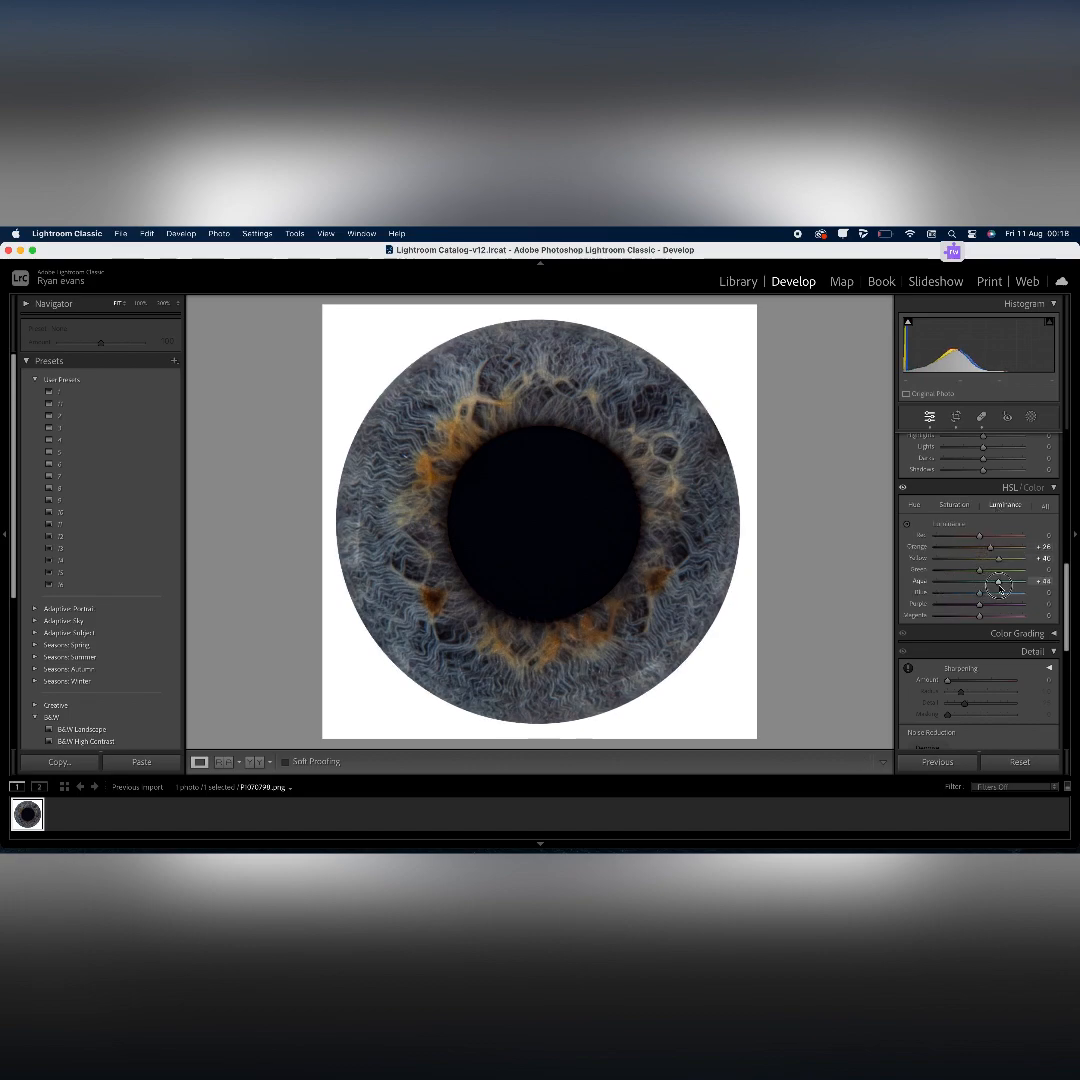
scroll(988, 585, "up", 10)
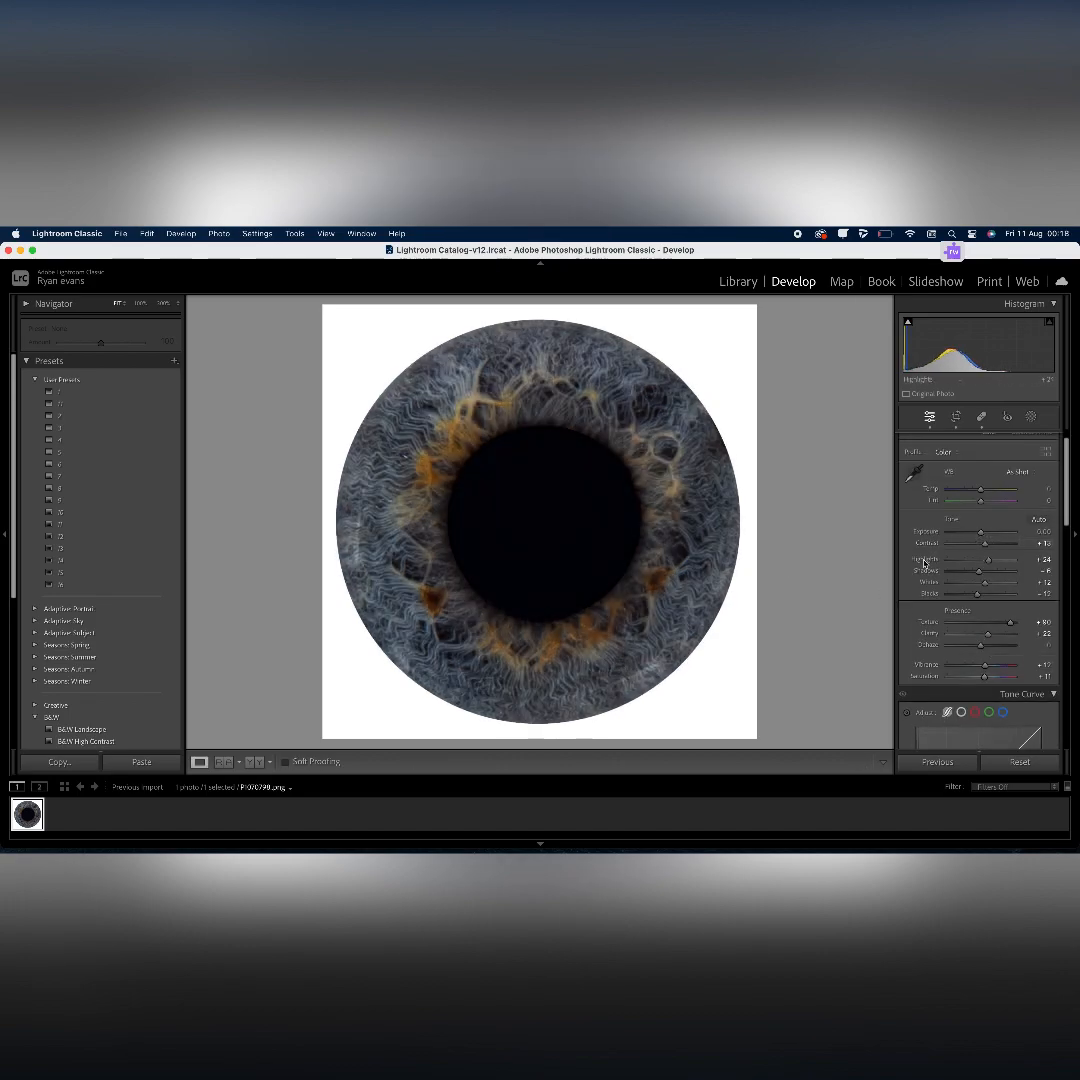
- Create a brush mask with size 36, feather 0 and Auto Mask, painting the dark gaps on the iris's right and upper parts
key("k")
scroll(736, 554, "up", 10)
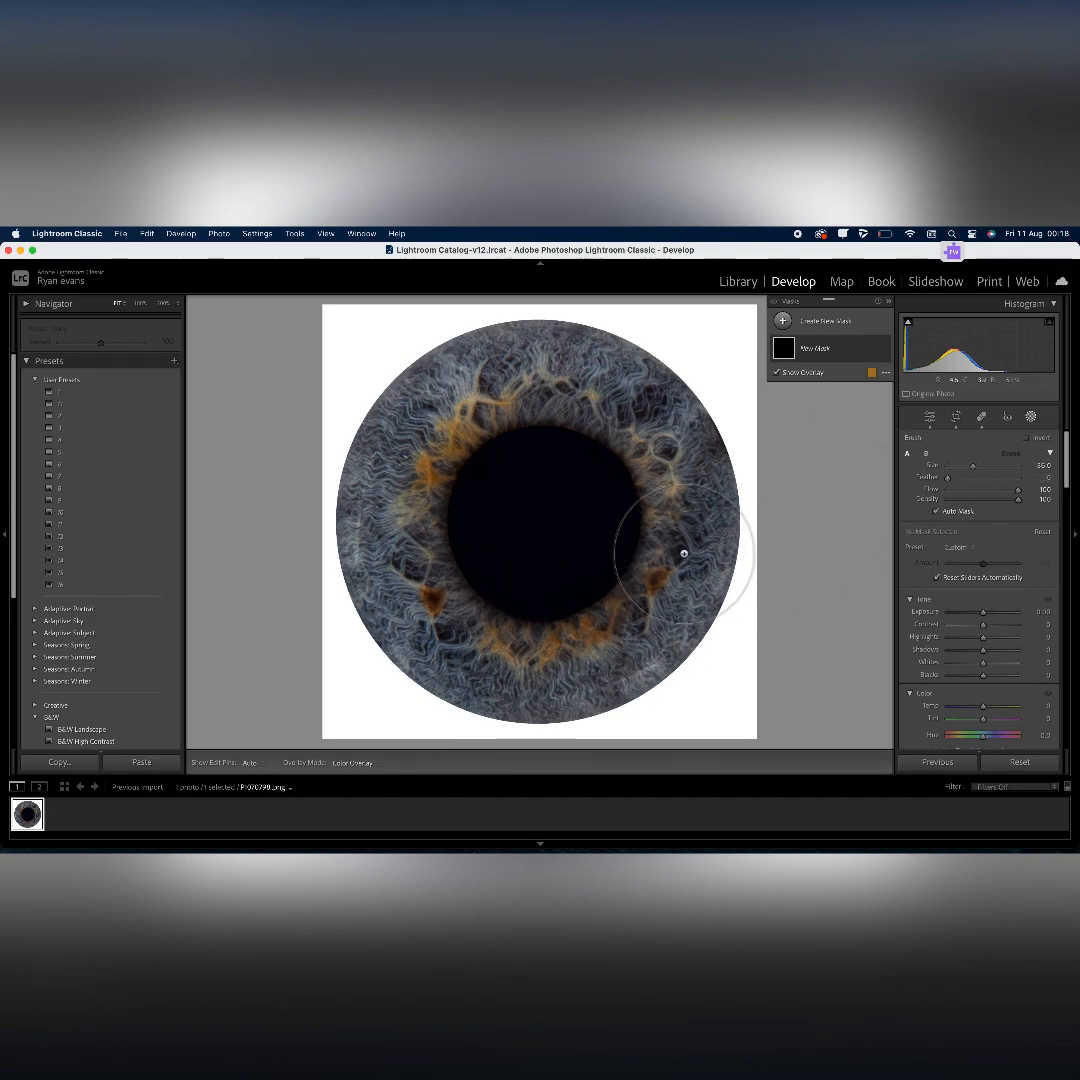
left_click(683, 552)
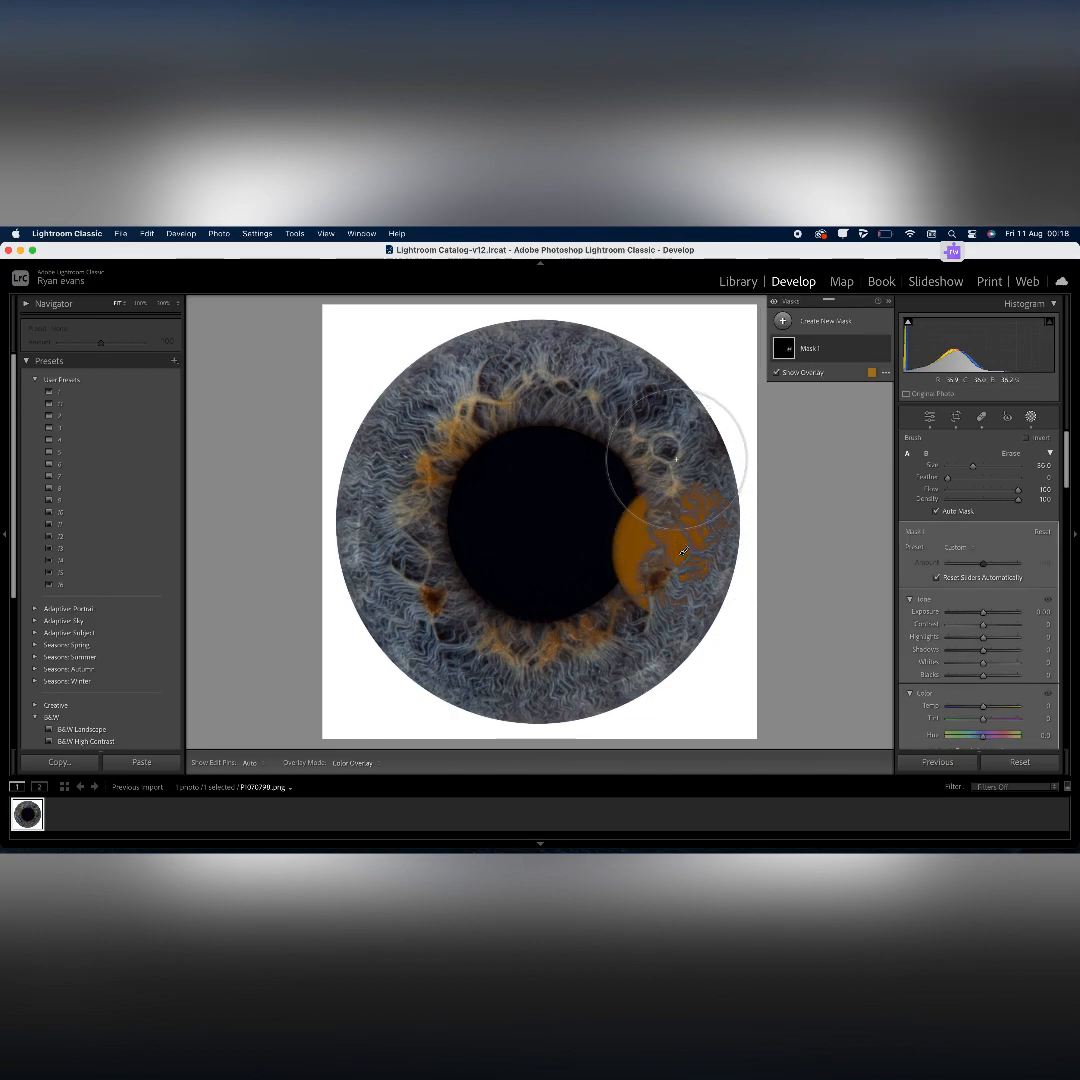
left_click_drag(664, 447, 640, 428)
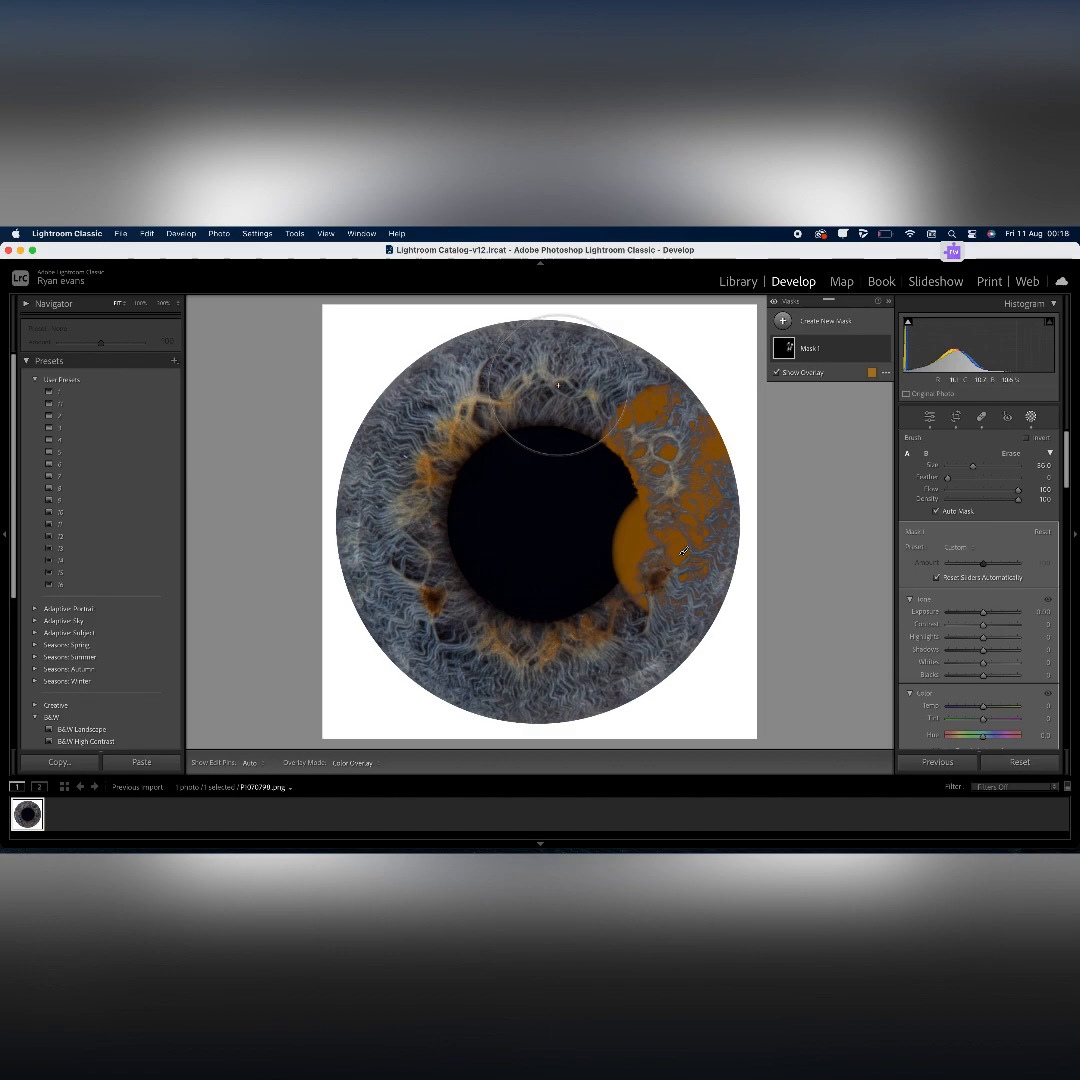
mouse_move(558, 385)
left_mouse_down()
mouse_move(500, 370)
mouse_move(660, 360)
mouse_move(638, 387)
left_mouse_up()
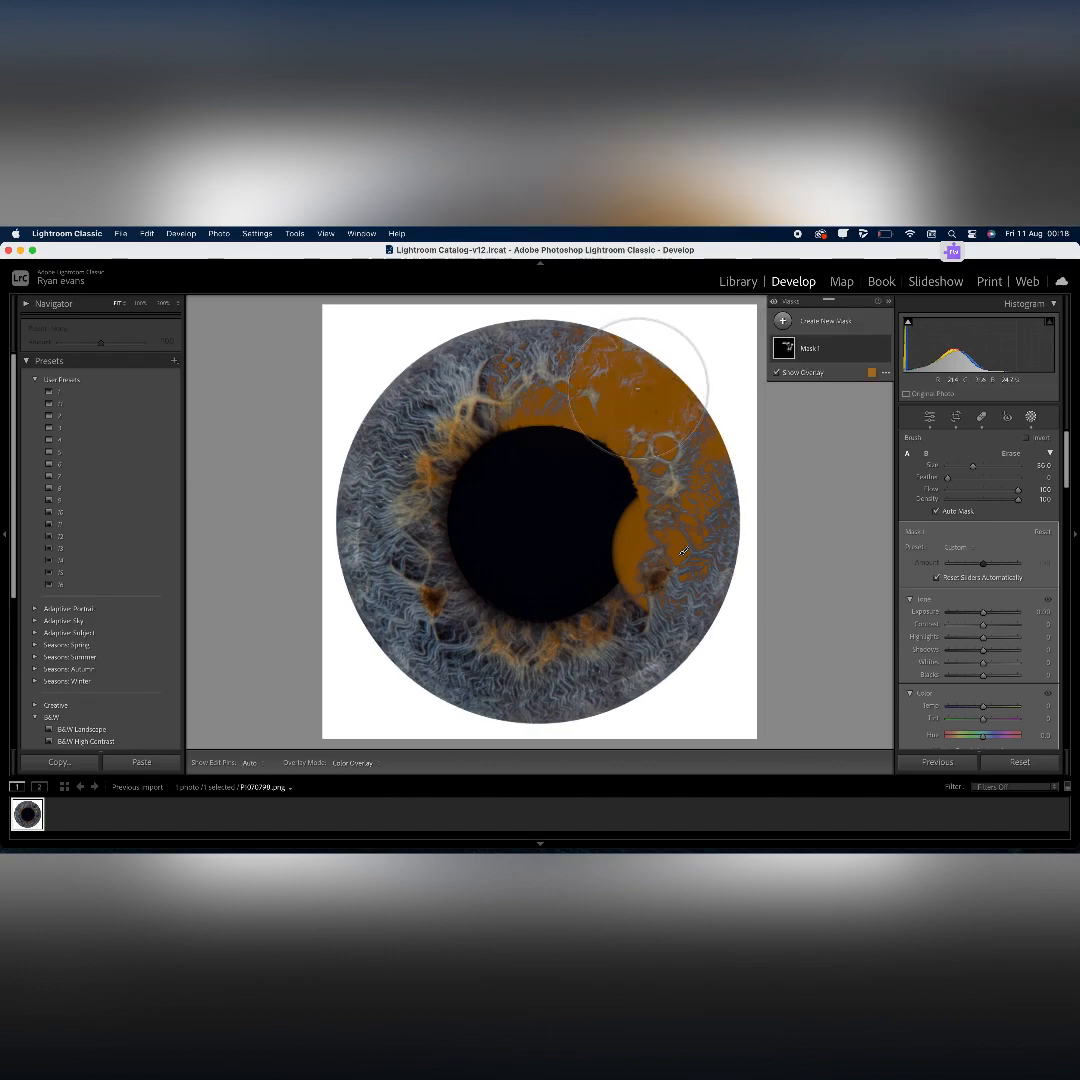
key("super+z")
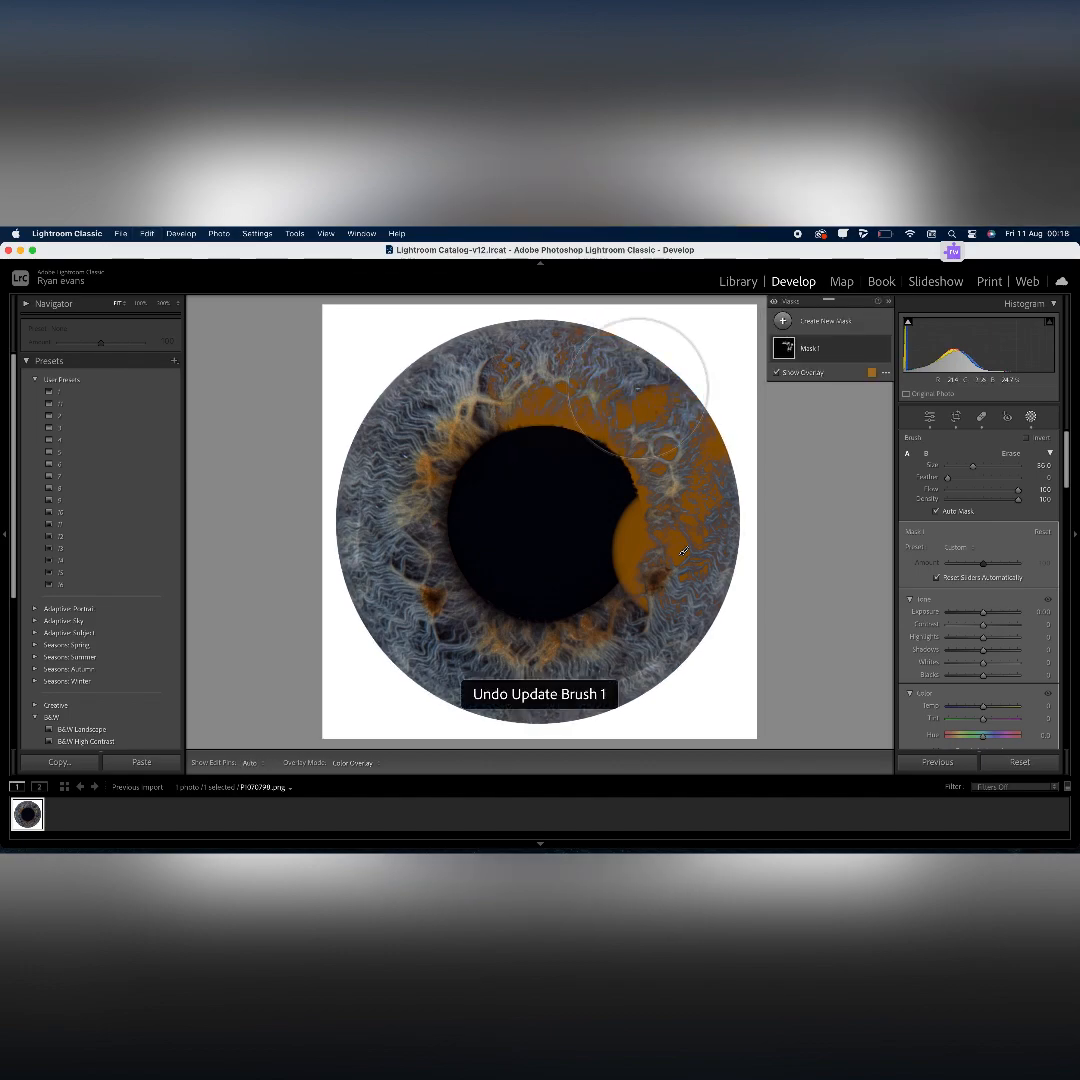
left_click_drag(639, 400, 712, 400)
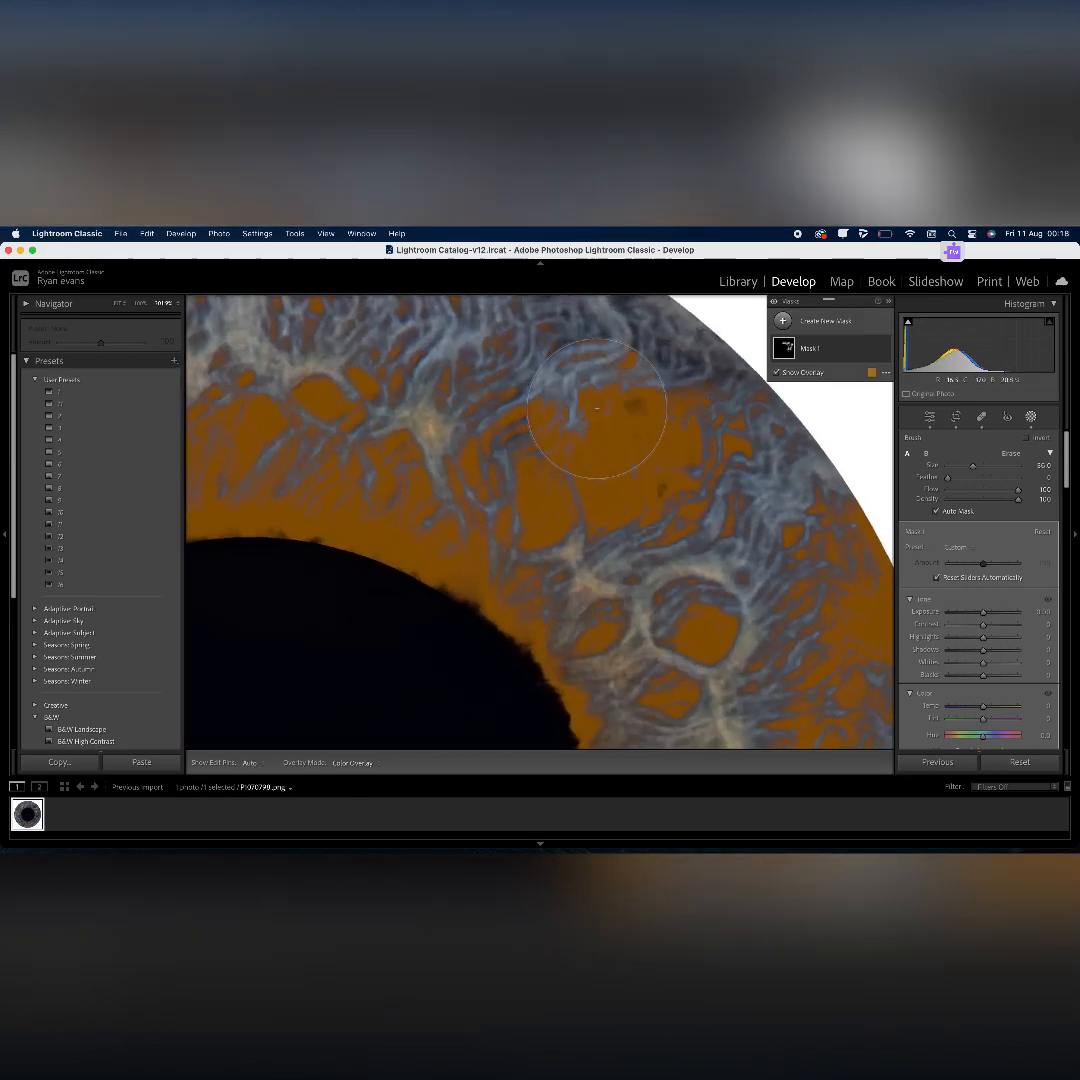
- Extend the mask over the dark gaps along the top and upper-left of the iris, enlarging the brush to 84
left_click_drag(574, 367, 741, 540)
scroll(715, 531, "up", 3)
left_click(728, 518)
mouse_move(334, 622)
left_mouse_down()
mouse_move(602, 622)
mouse_move(448, 617)
mouse_move(540, 595)
left_mouse_up()
left_click(490, 560)
mouse_move(440, 585)
left_mouse_down()
mouse_move(380, 650)
mouse_move(548, 422)
left_mouse_up()
left_click(540, 510)
left_click_drag(525, 580, 569, 448)
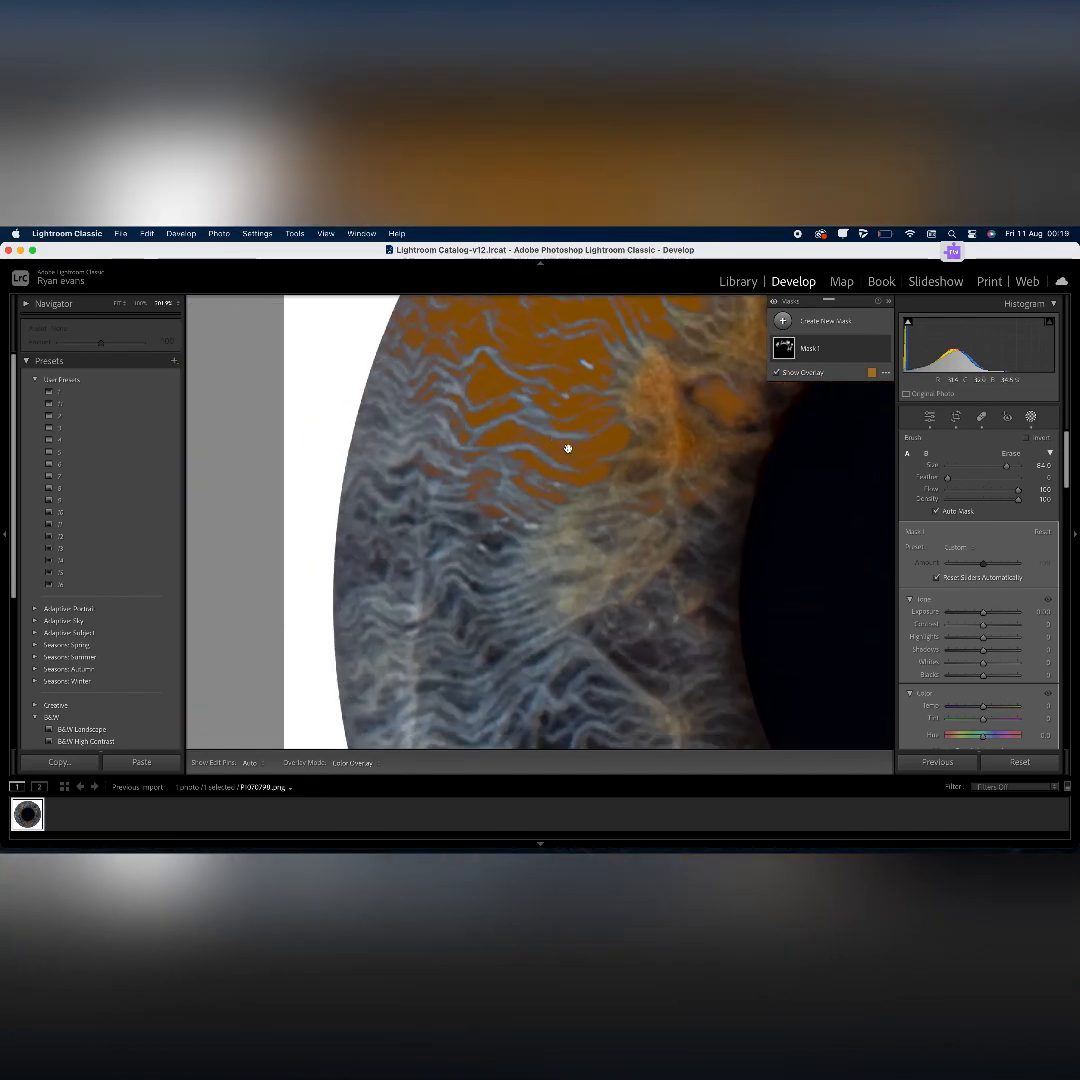
- Continue masking the dark gaps down the iris's left side and around its lower edge to the lower right
left_click(495, 630)
left_click_drag(495, 630, 420, 398)
scroll(505, 535, "up", 4)
left_click(524, 566)
left_click_drag(620, 690, 340, 440)
left_click(340, 500)
left_click_drag(800, 560, 402, 620)
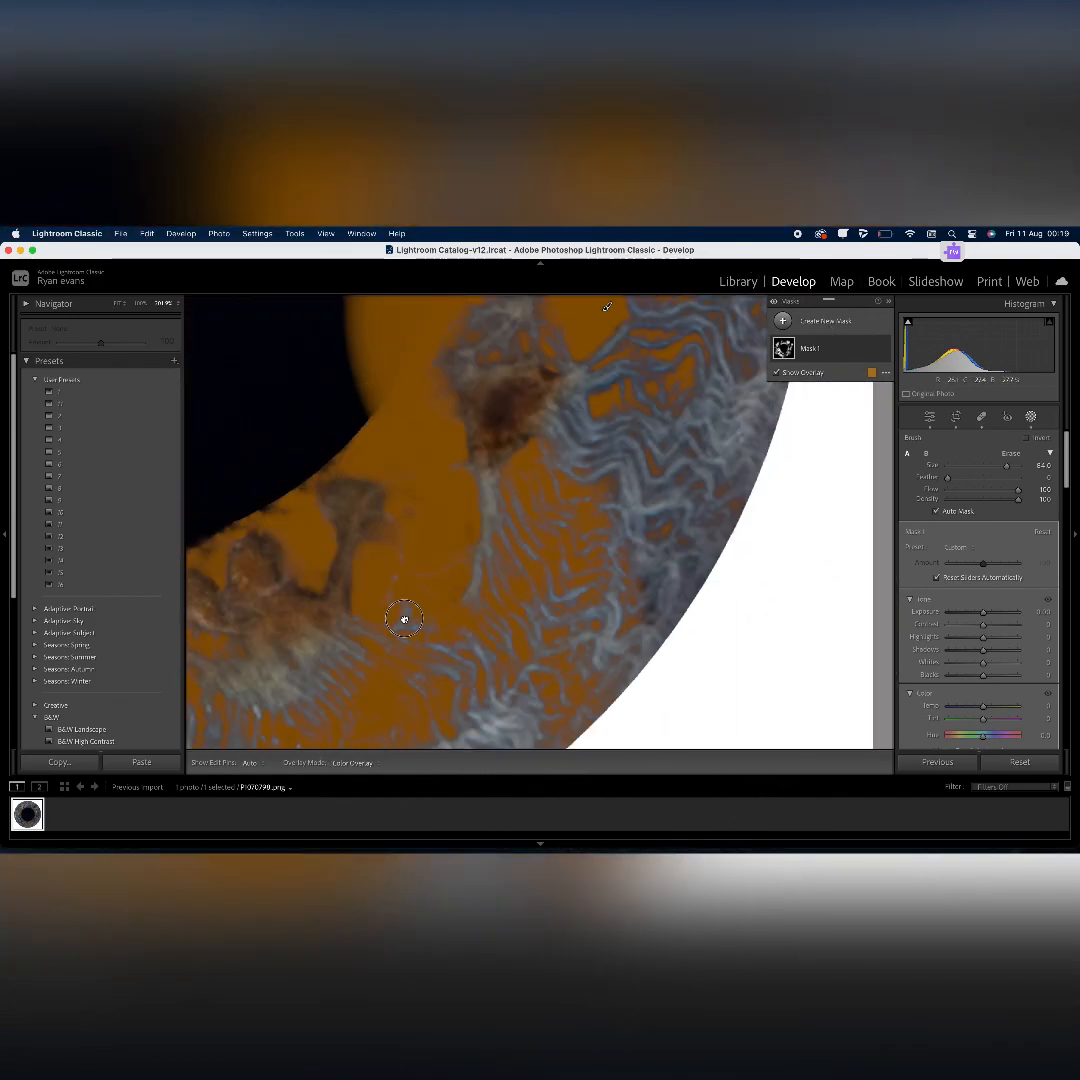
- Finish the mask with brush size 23 by covering the pupil and the remaining dark areas around it
left_click(402, 620)
key("h")
scroll(591, 560, "down", 6)
mouse_move(591, 575)
left_mouse_down()
mouse_move(582, 463)
mouse_move(511, 545)
left_mouse_up()
key("h")
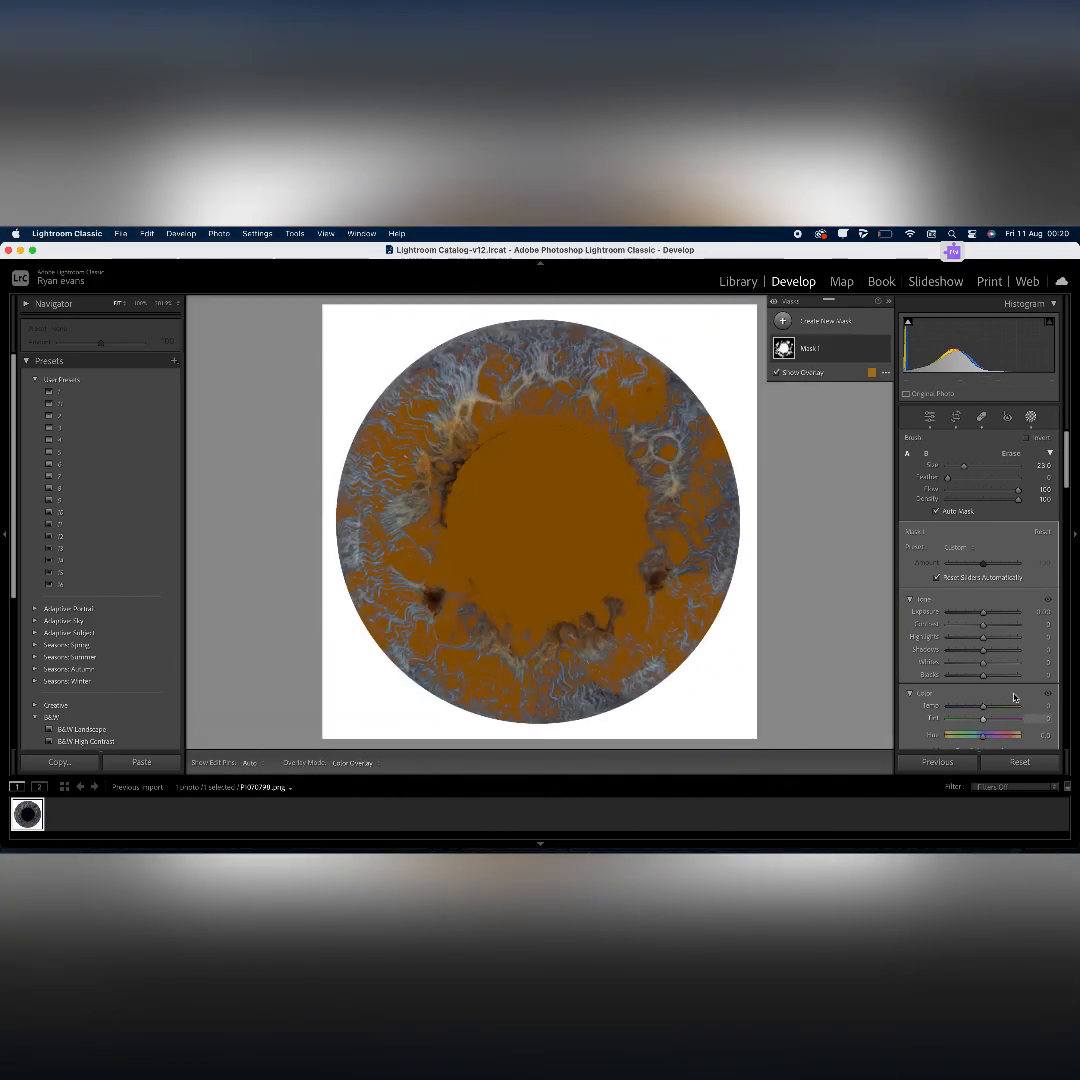
- Raise the mask's Contrast and set its Shadows to -25, comparing the photo with the mask hidden and shown
mouse_move(984, 623)
left_mouse_down()
mouse_move(1010, 627)
mouse_move(974, 622)
mouse_move(996, 622)
mouse_move(989, 653)
left_mouse_up()
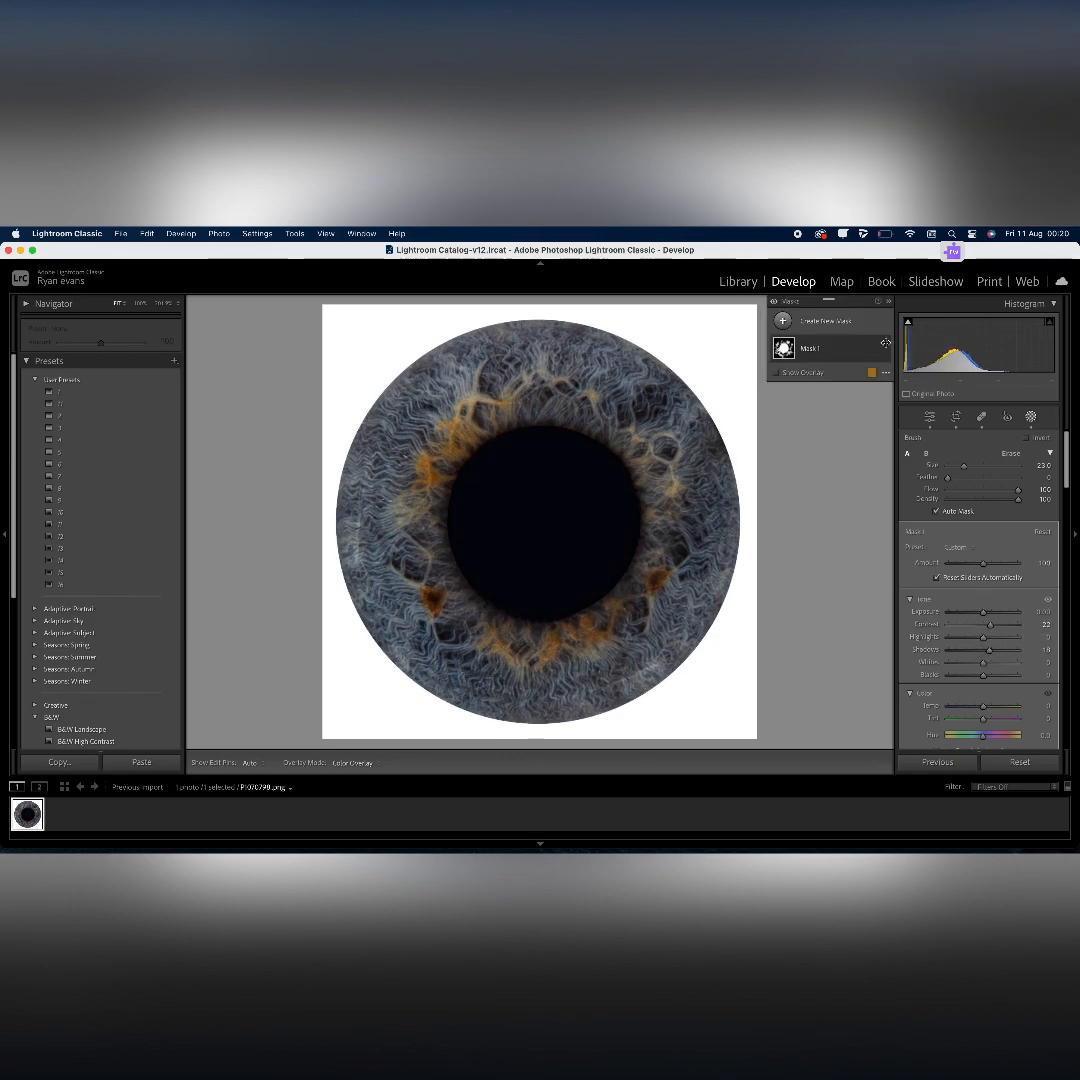
left_click(884, 350)
left_click(884, 350)
left_click(884, 350)
left_click(884, 350)
left_click_drag(990, 624, 996, 627)
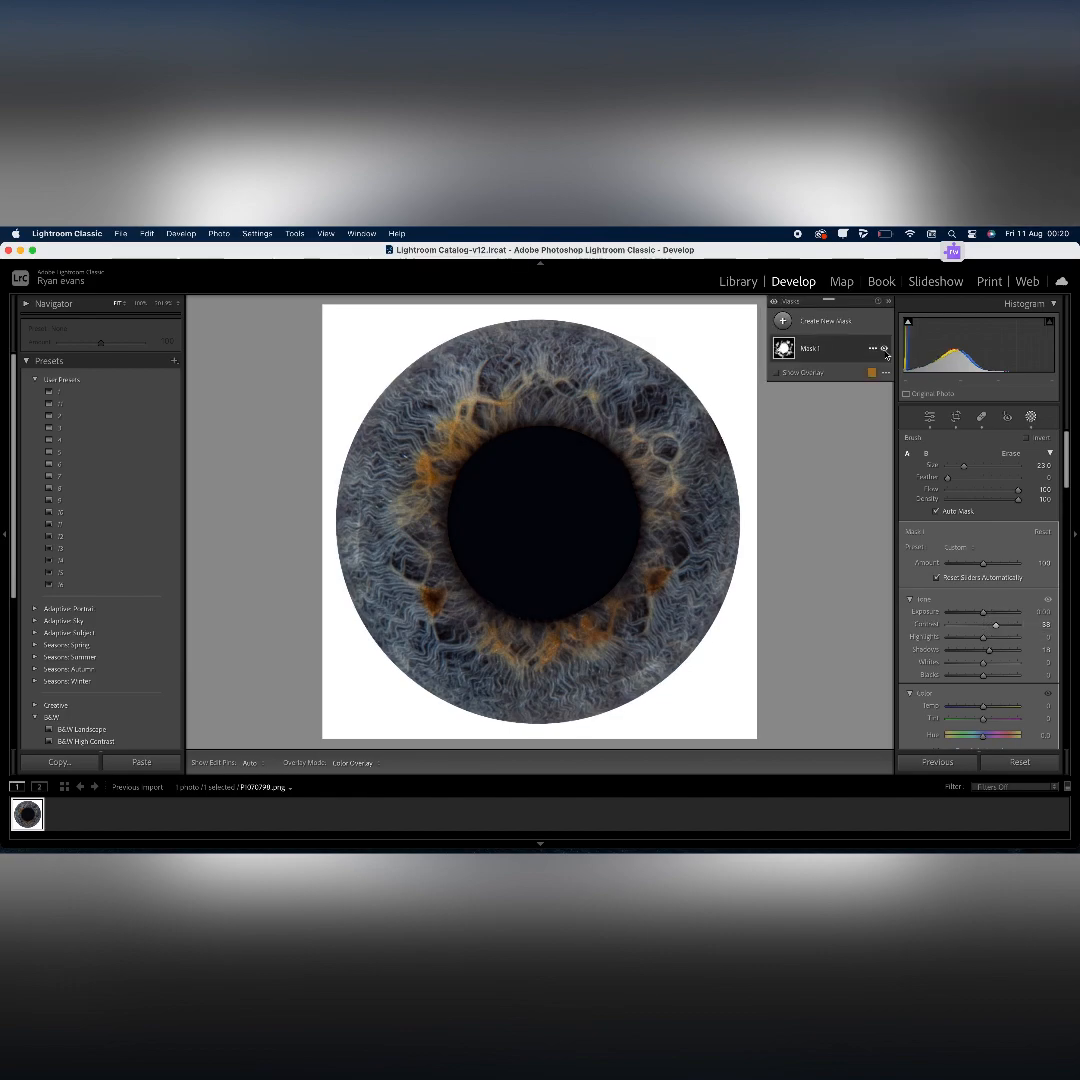
key("z")
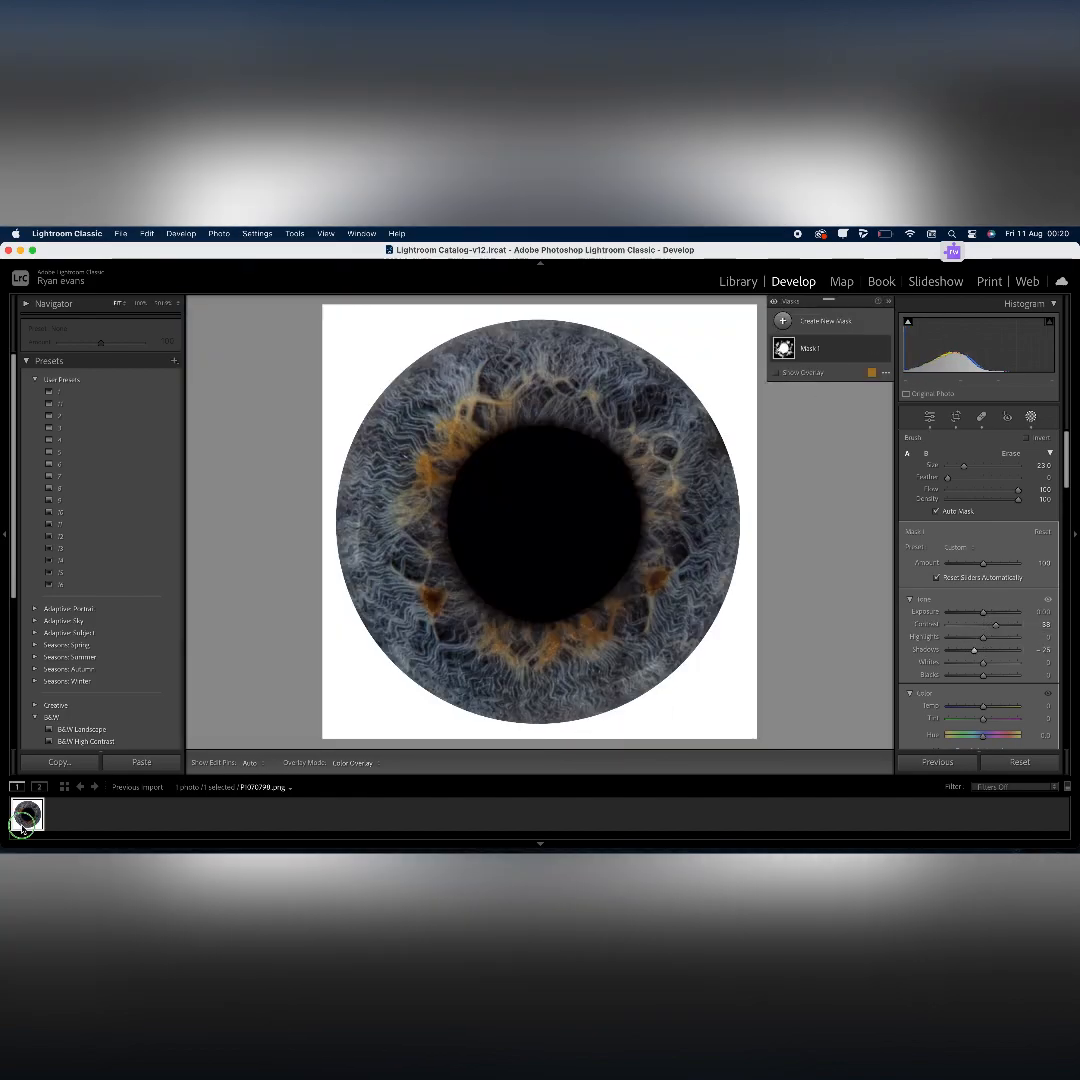
- Export the photo in PNG format to the Untitled Export subfolder on the Desktop
right_click(25, 814)
mouse_move(45, 782)
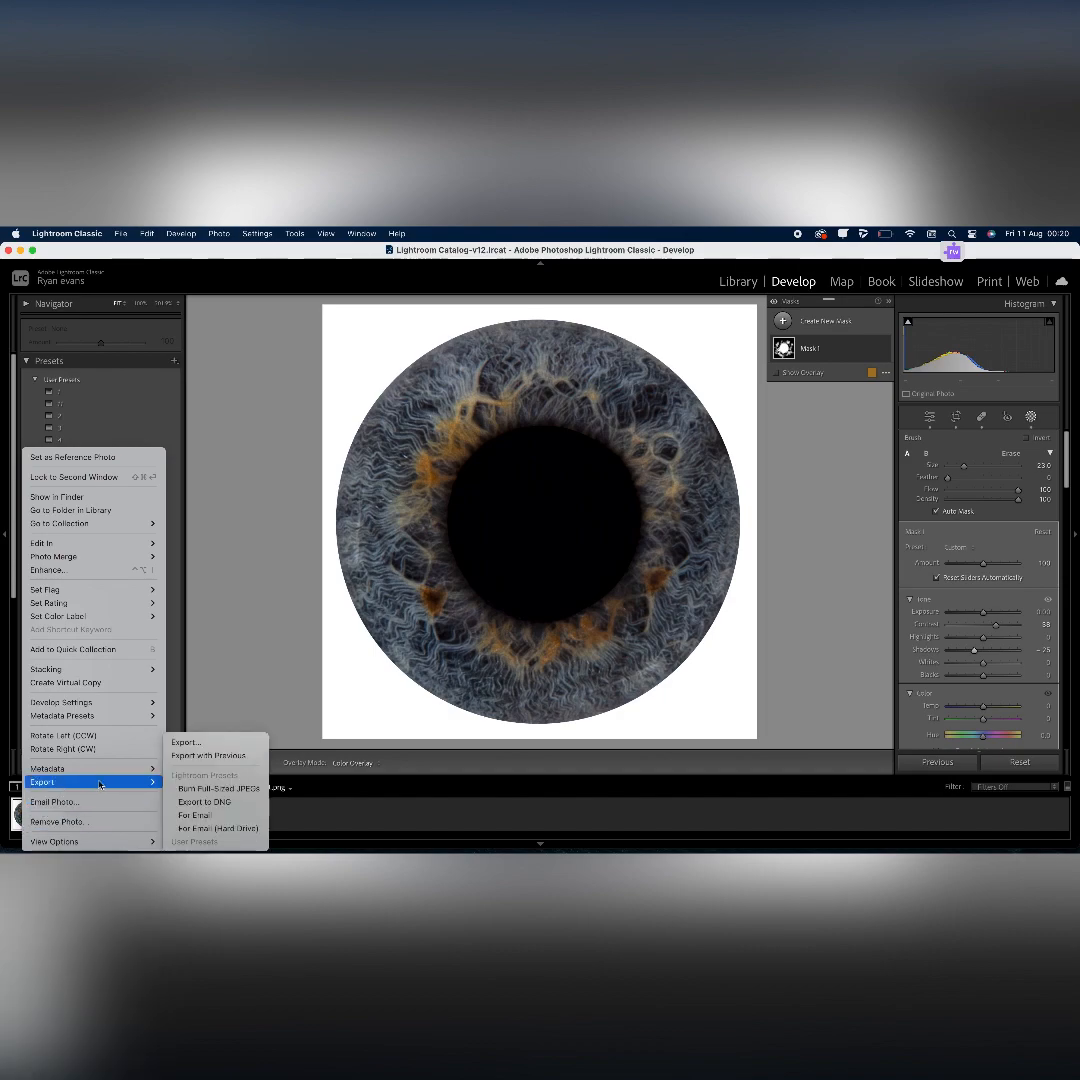
left_click(195, 741)
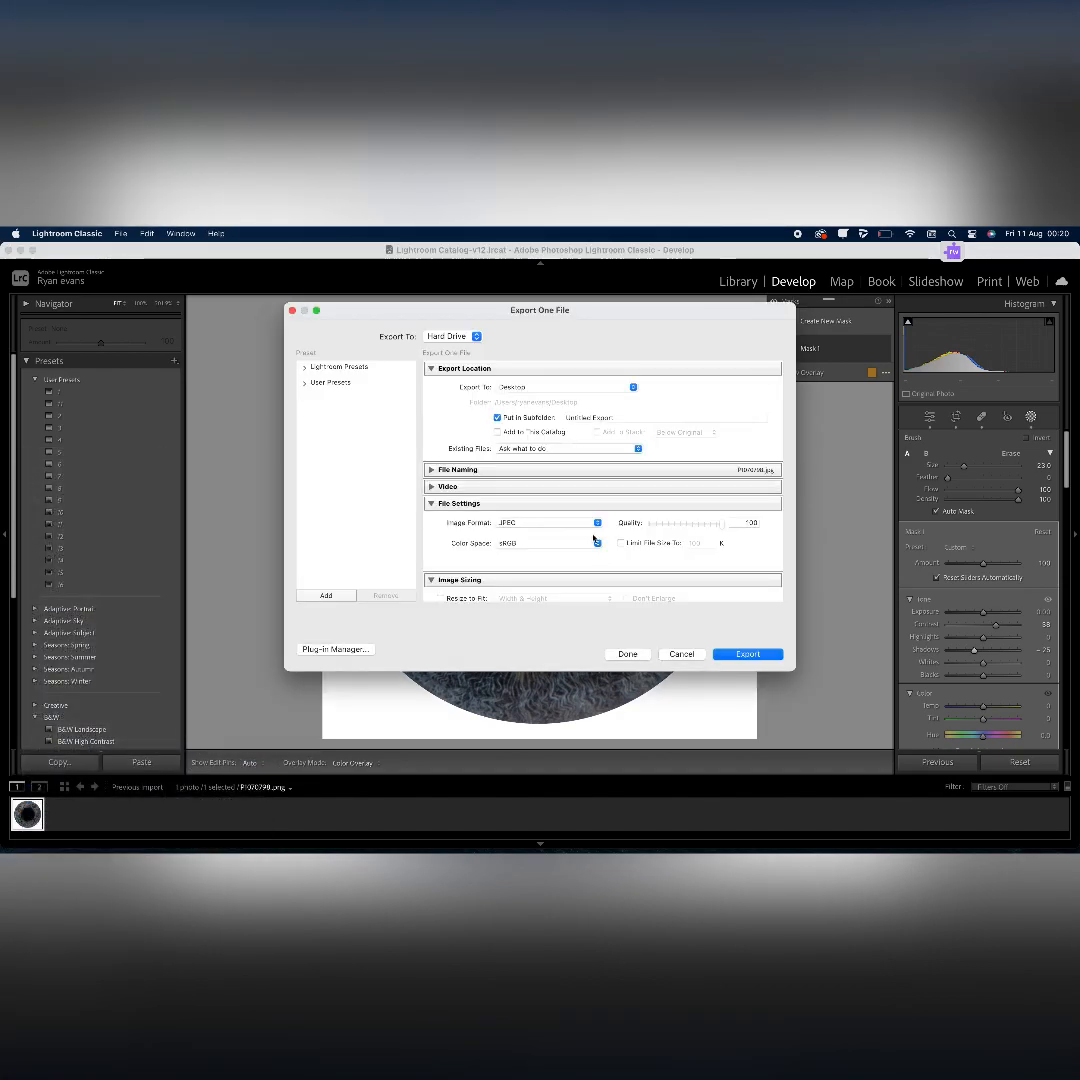
left_click(560, 522)
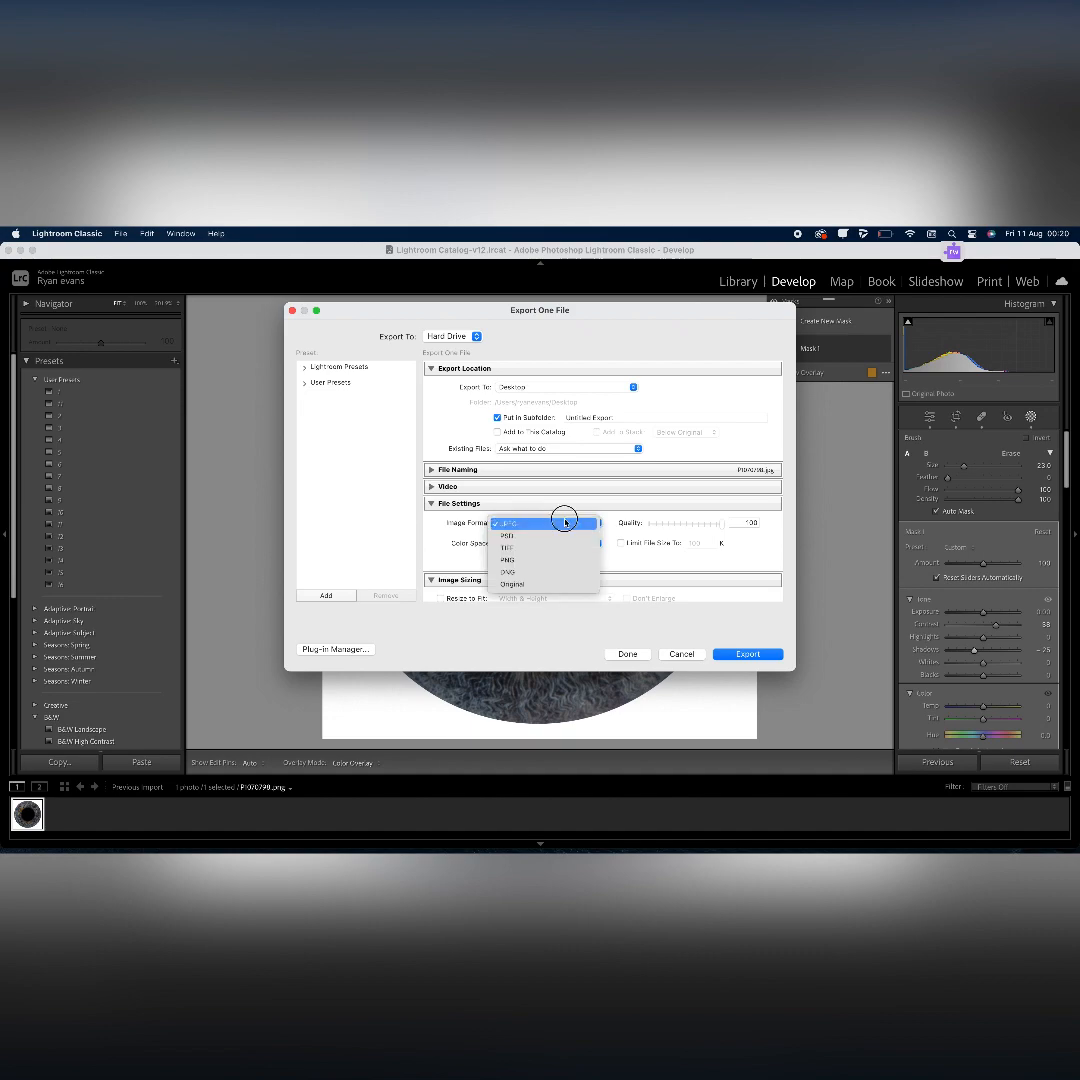
left_click(530, 559)
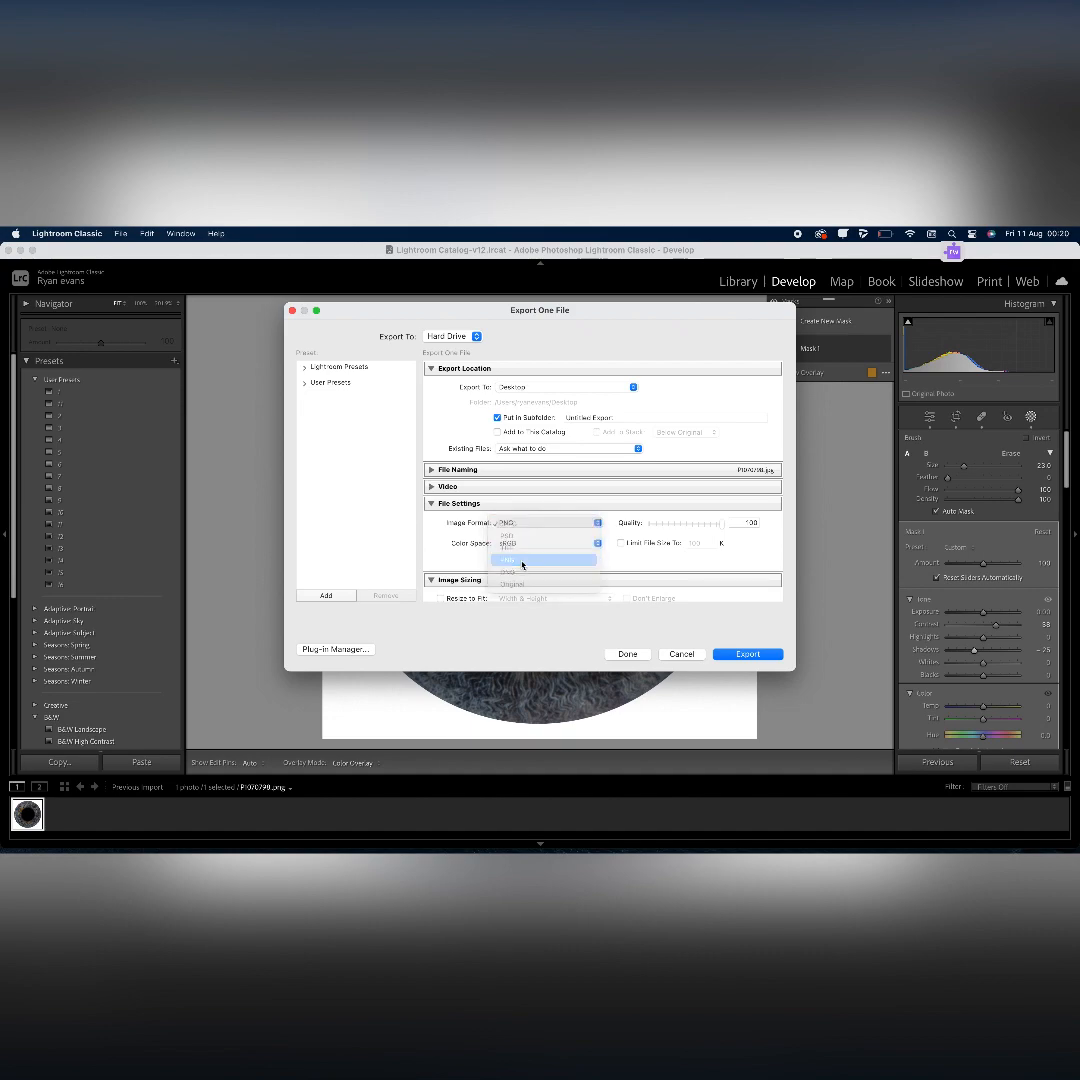
left_click(729, 654)
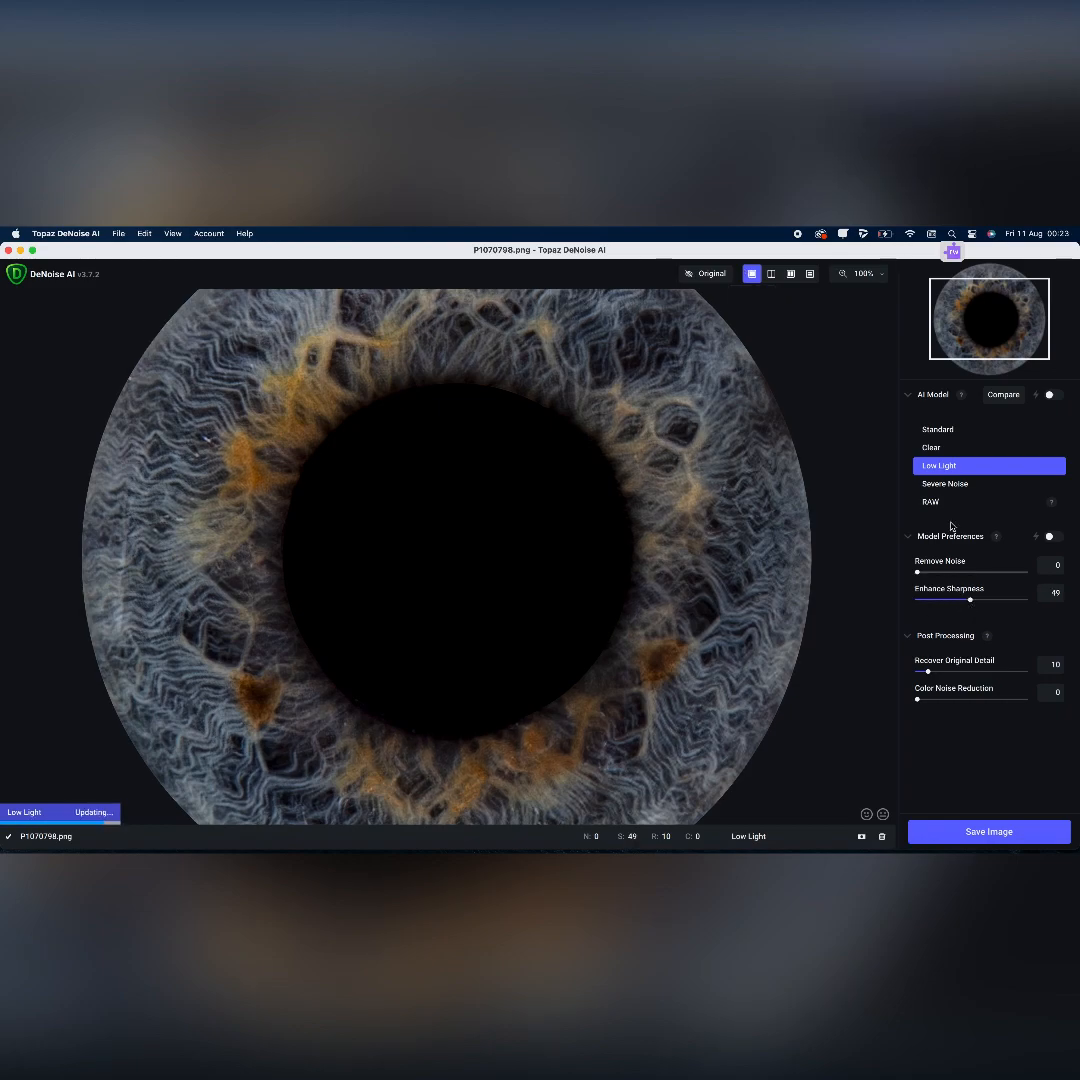
- In Topaz DeNoise AI, use the Standard model with Remove Noise 58 and Enhance Sharpness 71, and save the image
left_click(945, 483)
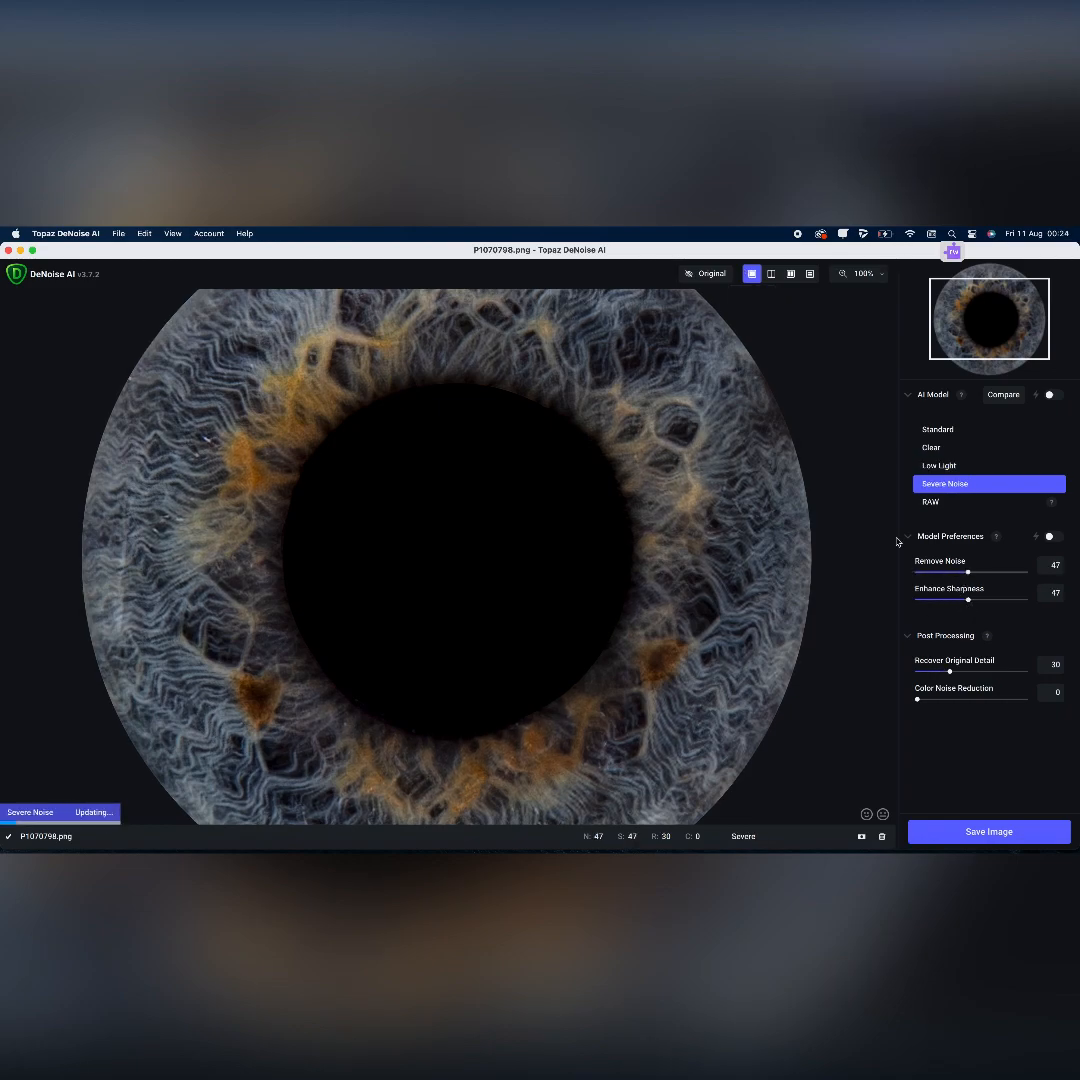
left_click(715, 276)
left_click(936, 433)
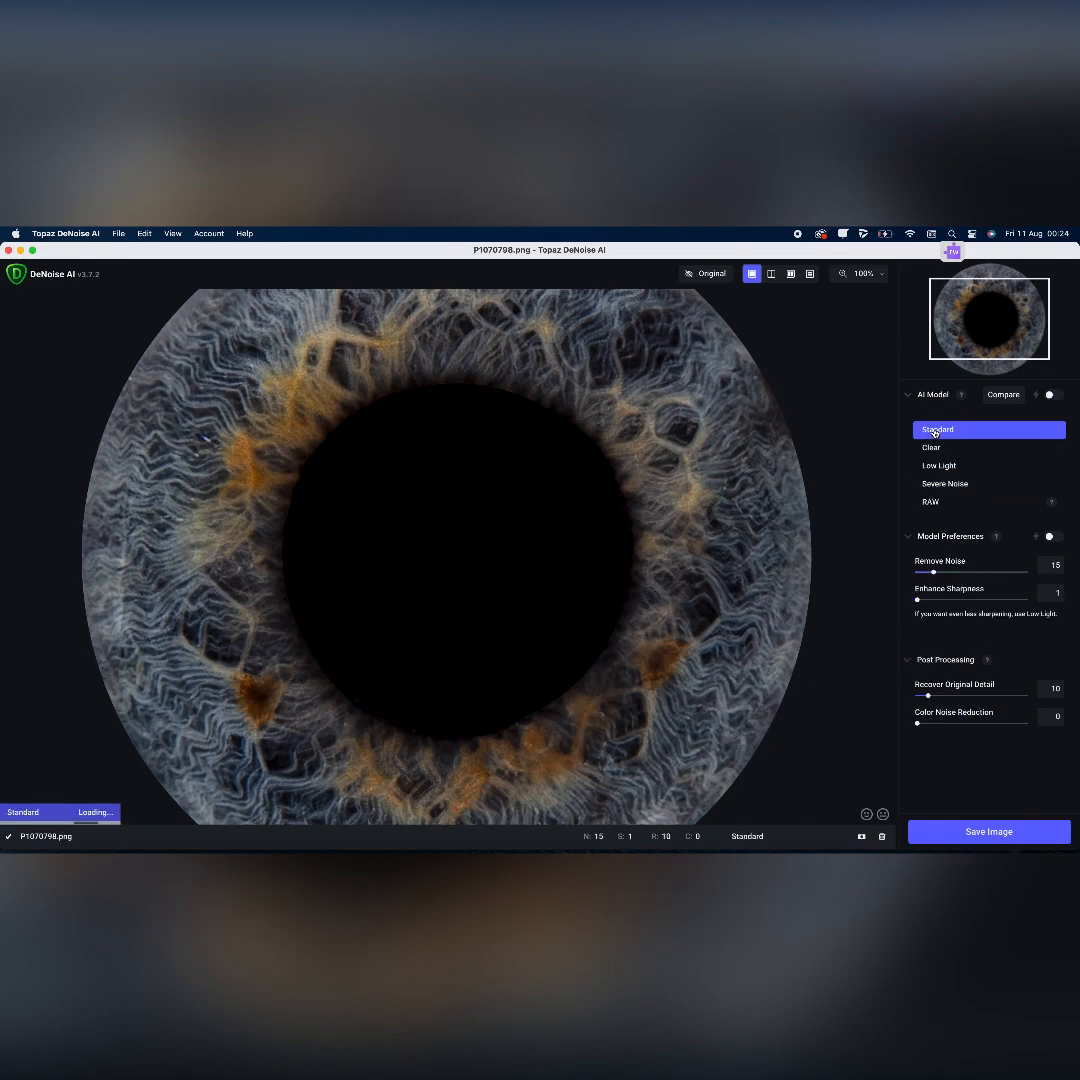
left_click(995, 601)
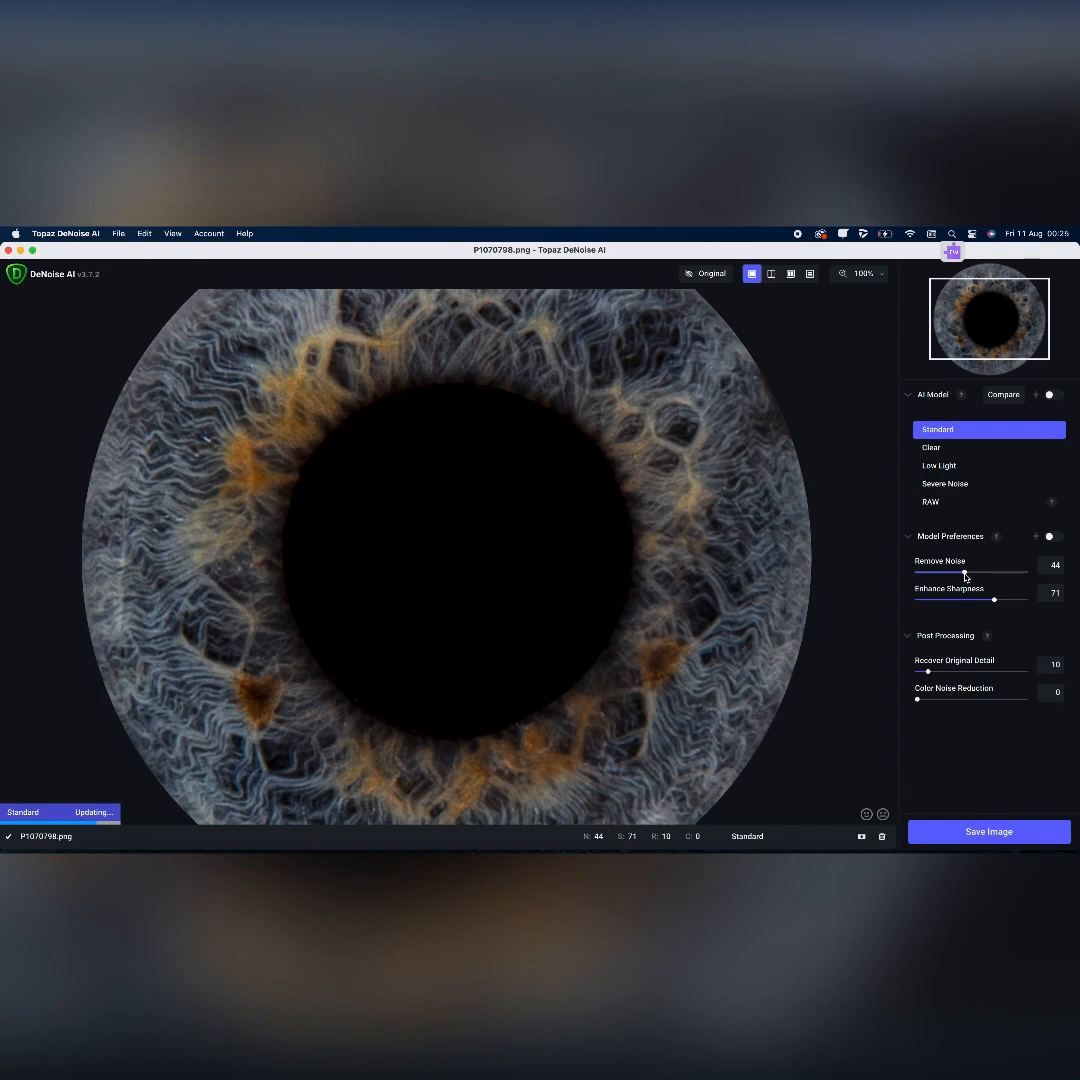
left_click_drag(965, 573, 980, 573)
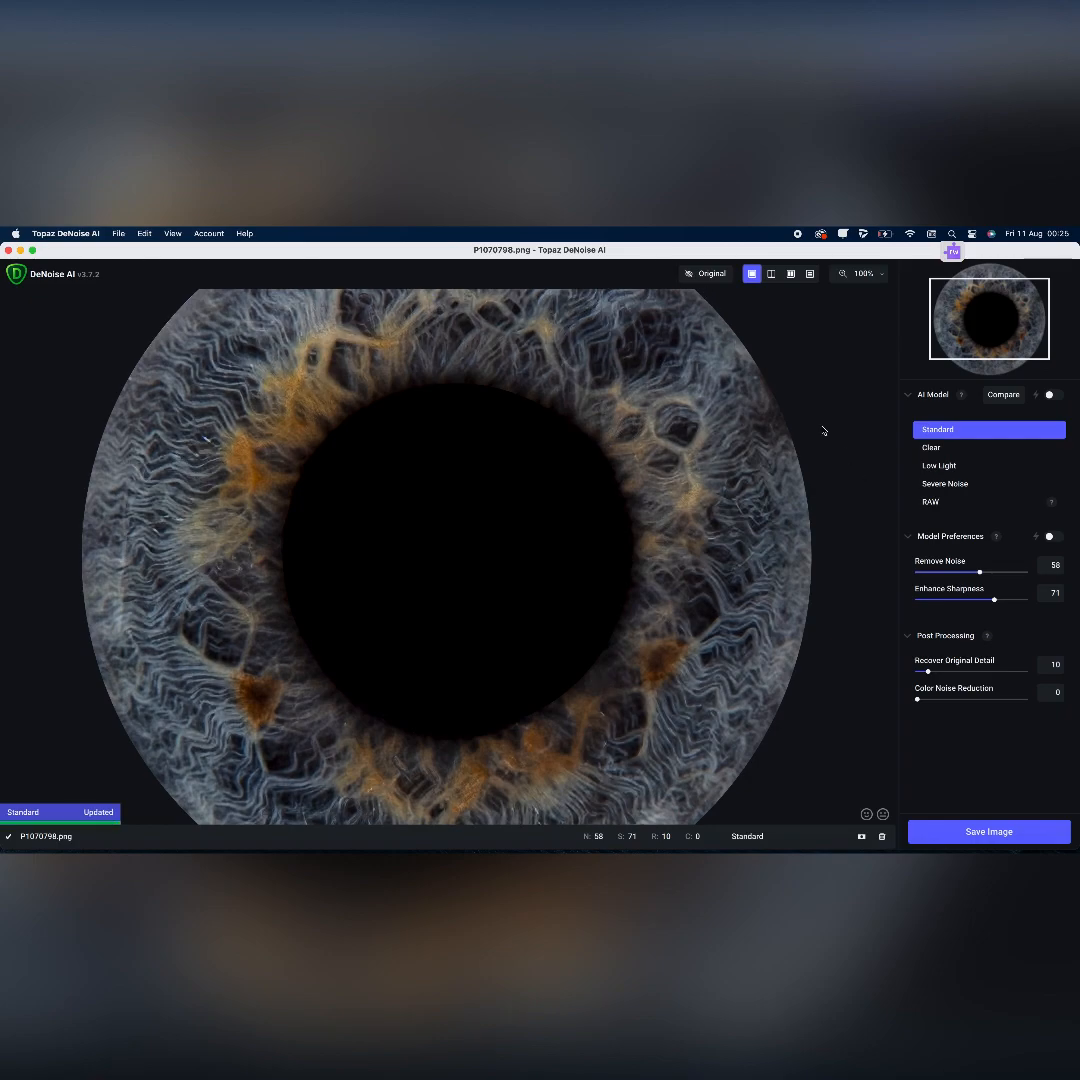
key("super+s")
left_click(566, 632)
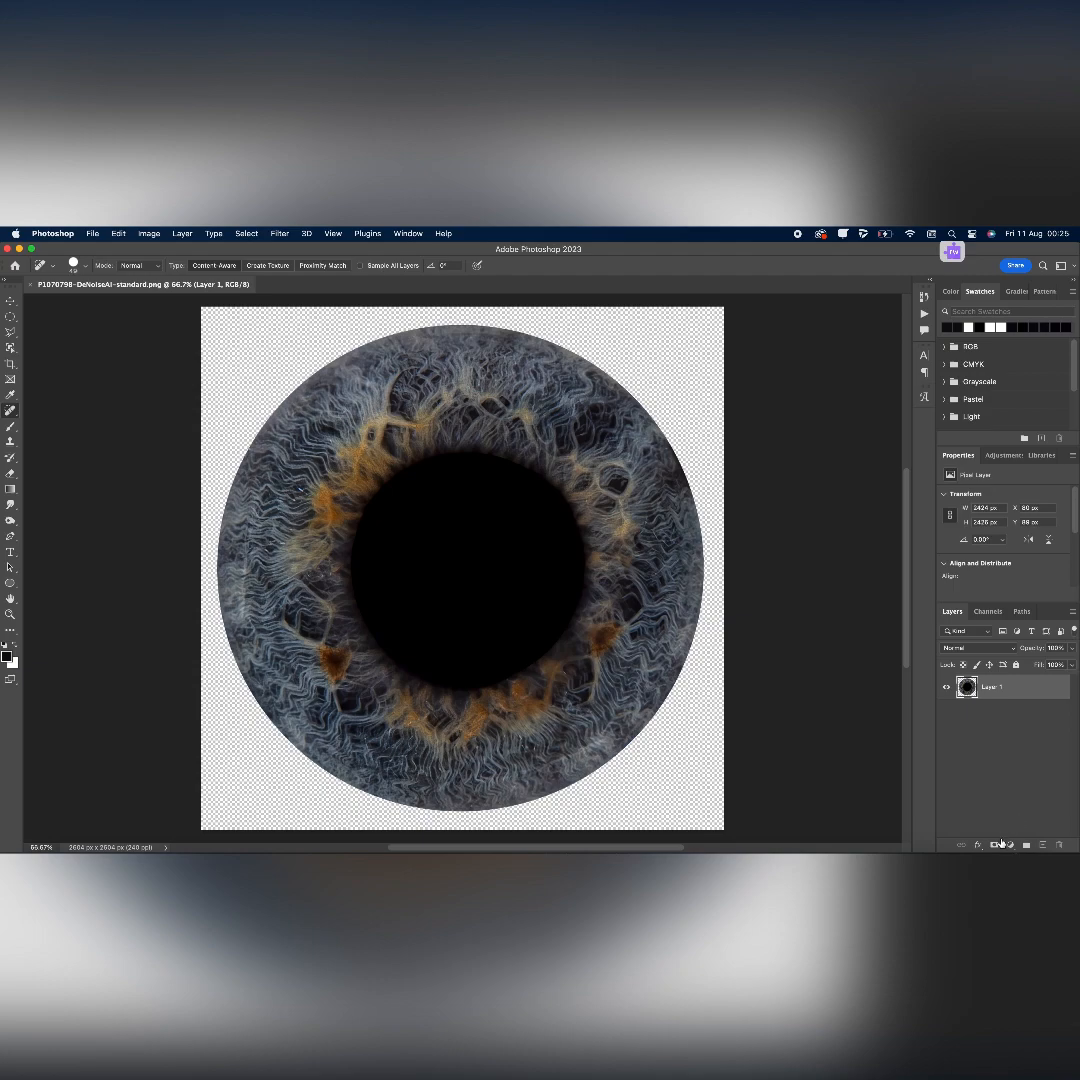
- In Photoshop, add a pure black Solid Color fill layer and place it beneath the iris layer
left_click(1012, 846)
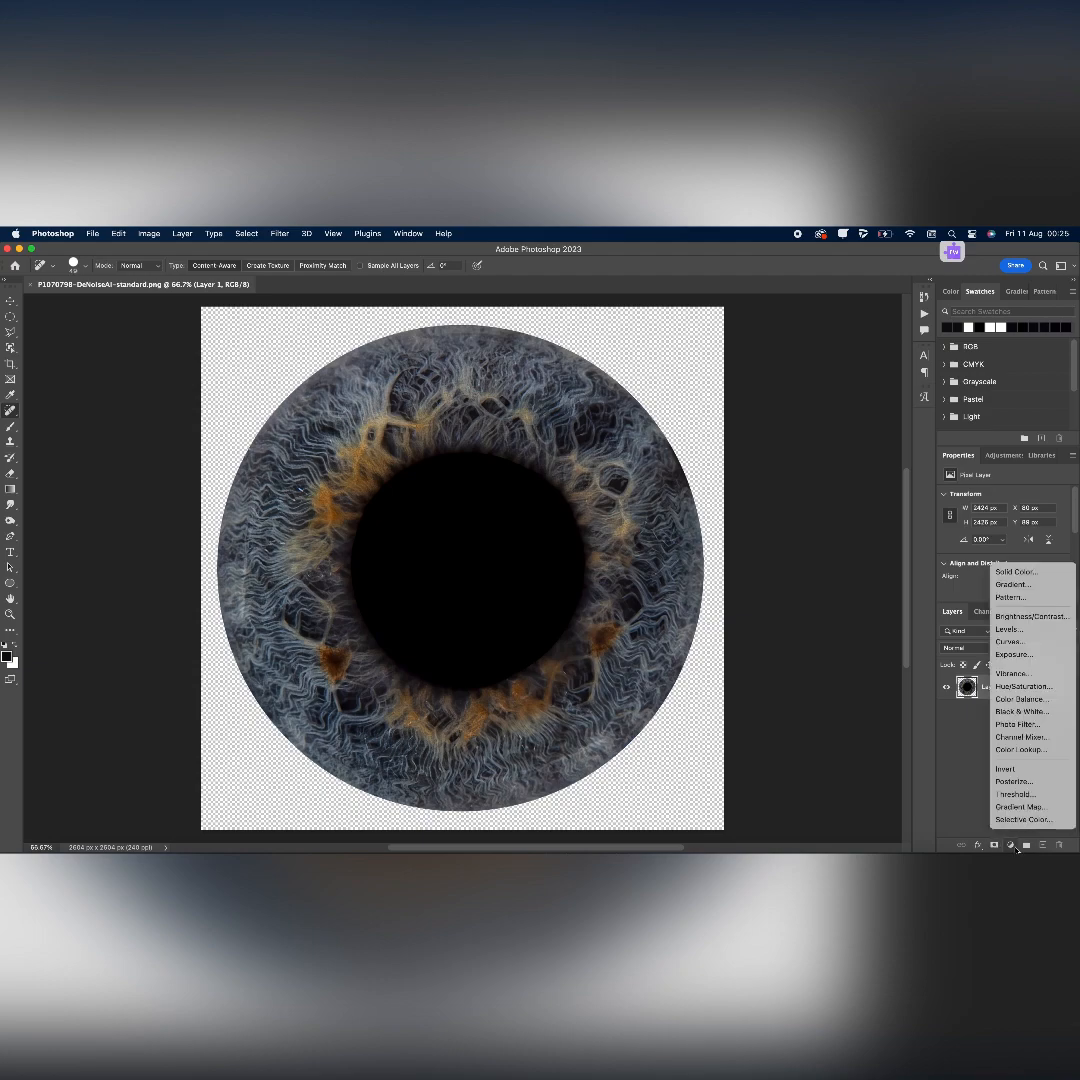
left_click(1022, 574)
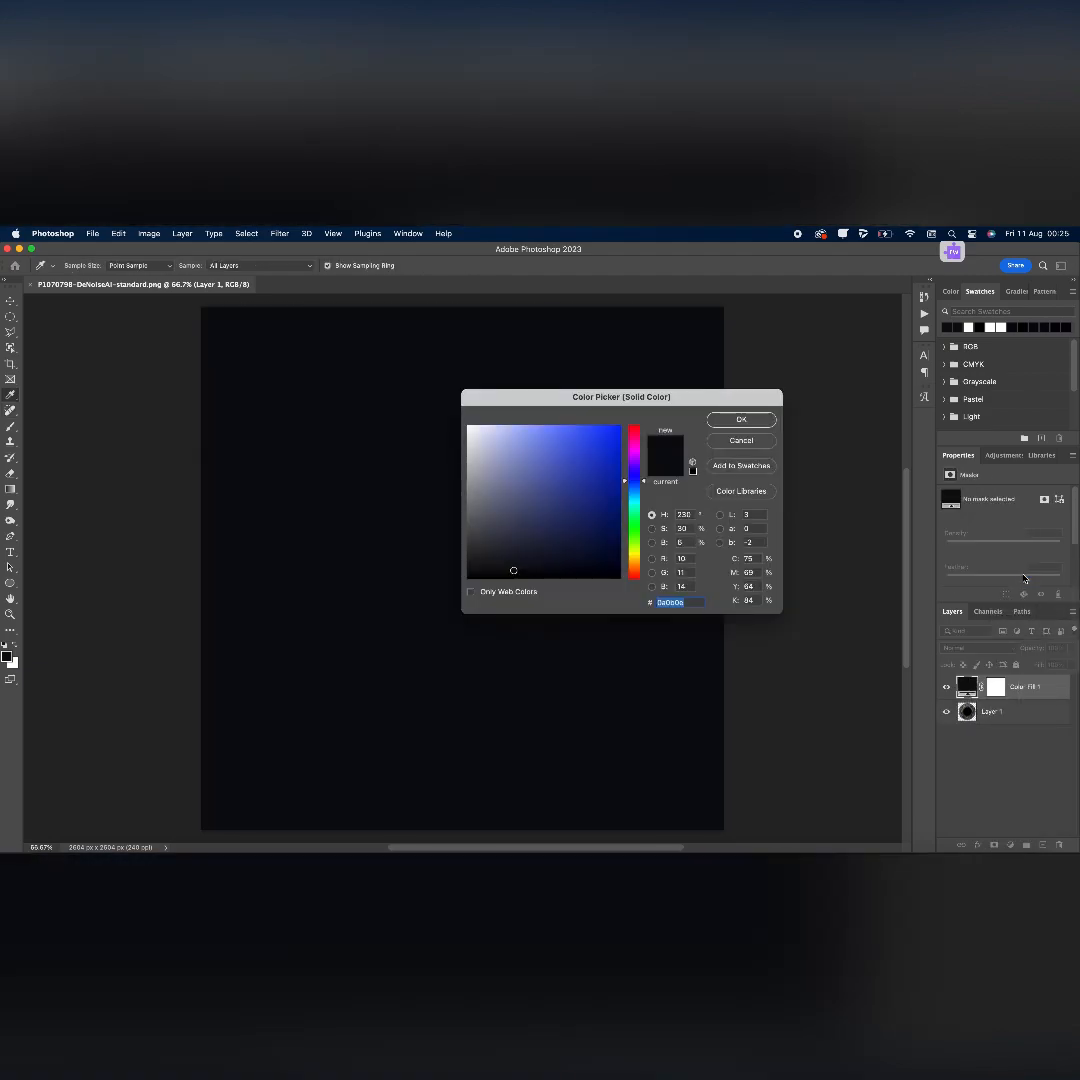
left_click_drag(515, 573, 463, 597)
left_click(741, 419)
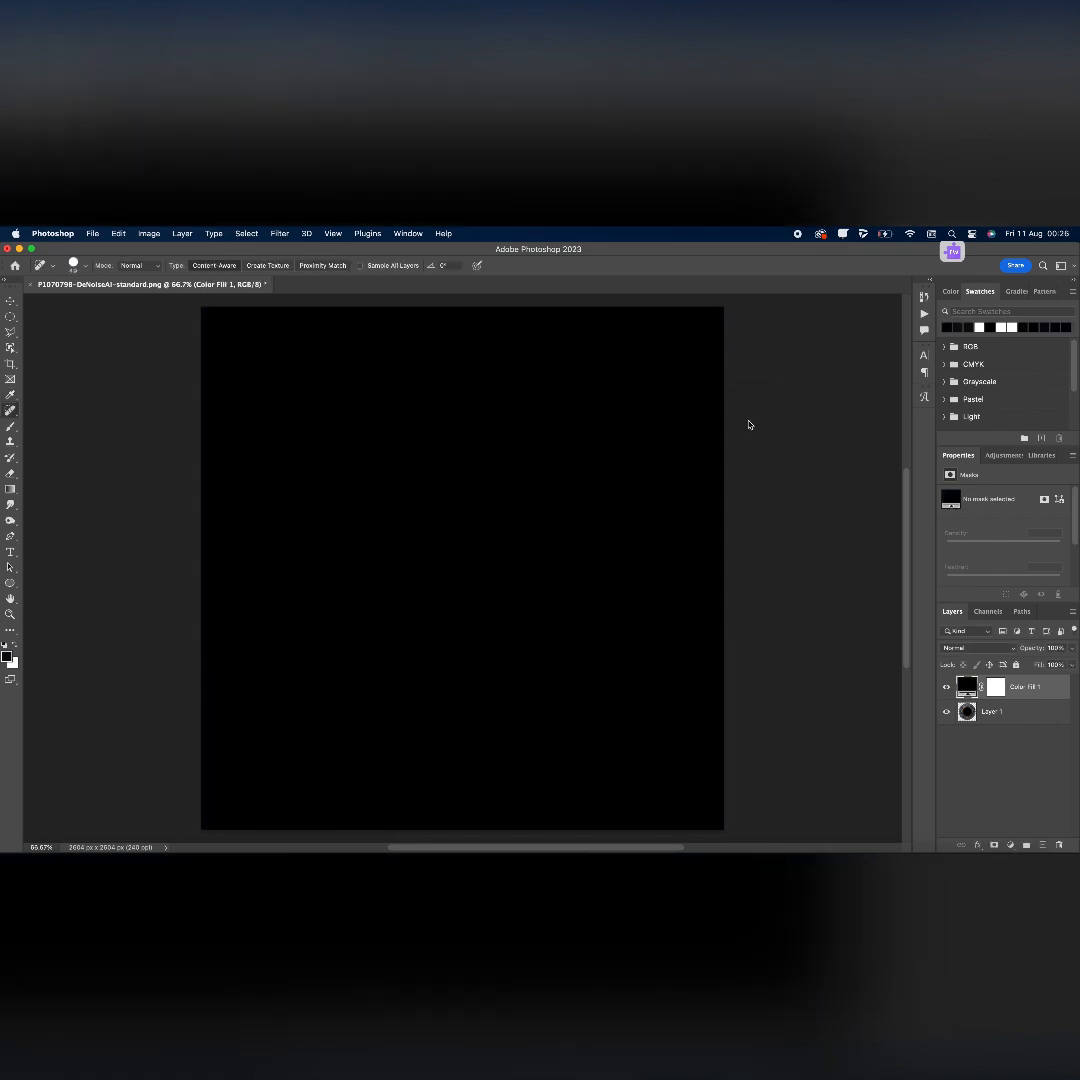
left_click_drag(1059, 695, 1058, 727)
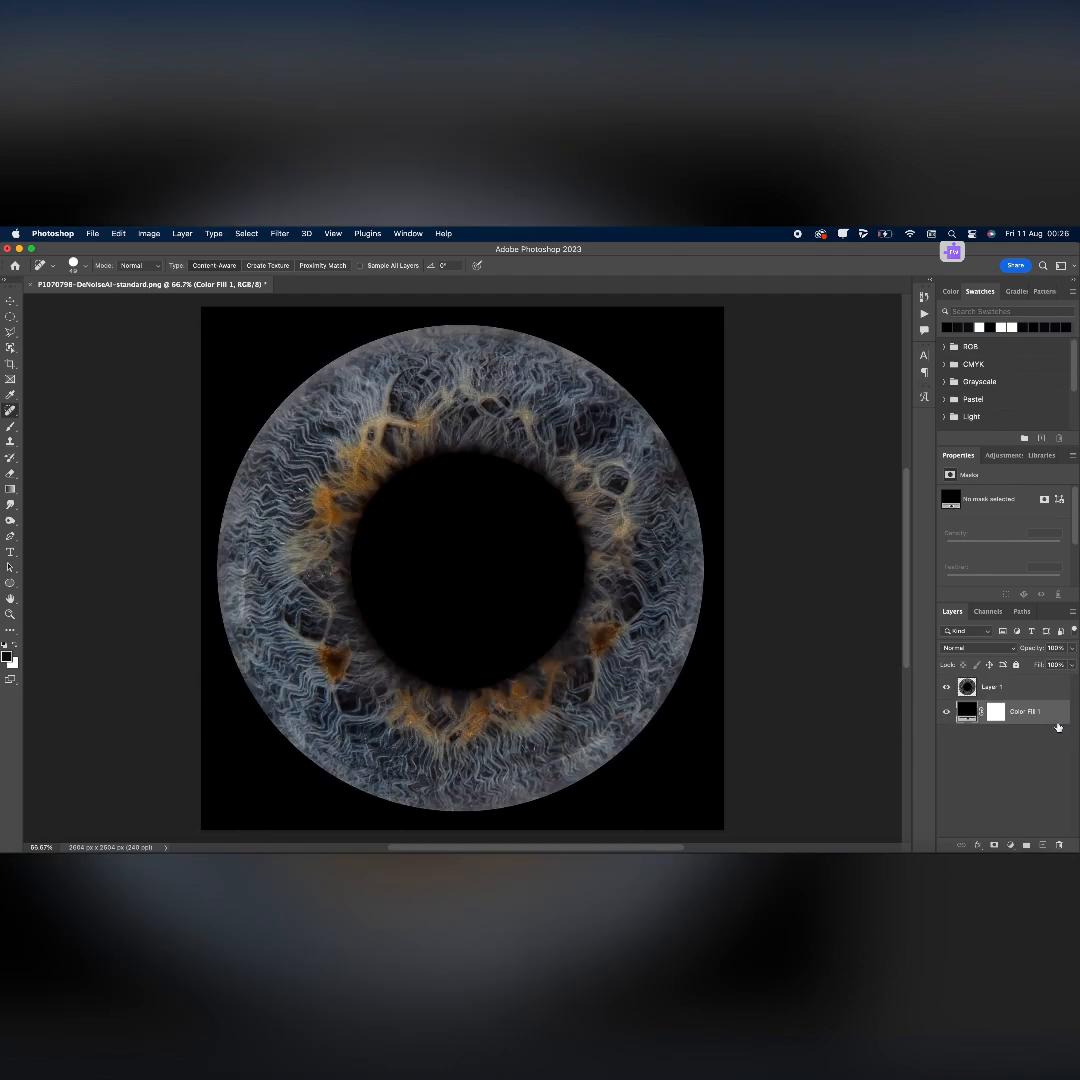
- Centre the iris layer horizontally on the canvas with Free Transform, moving it to X 1302 px
left_click(1016, 690)
key("super+t")
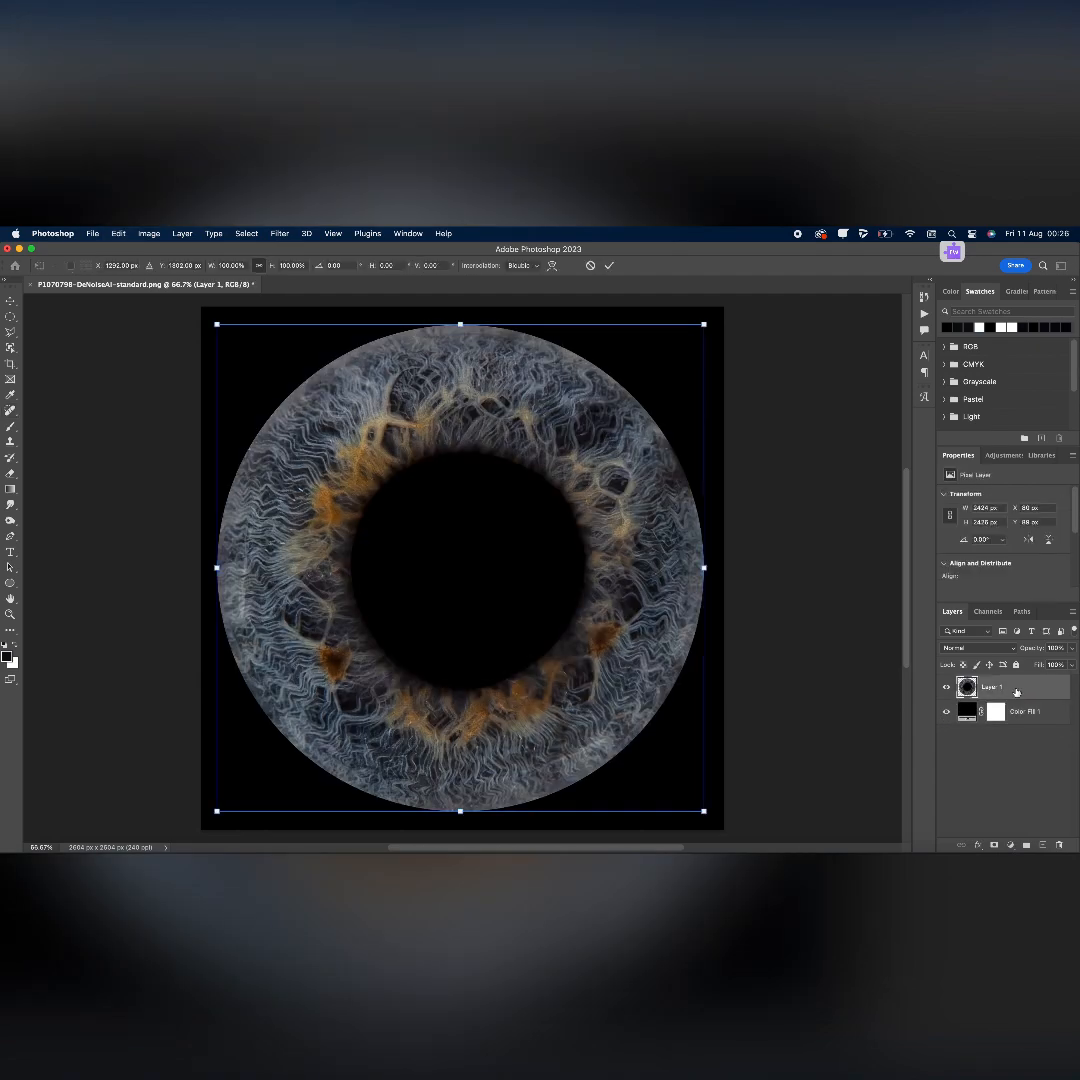
left_click_drag(347, 527, 352, 527)
left_click_drag(353, 529, 353, 529)
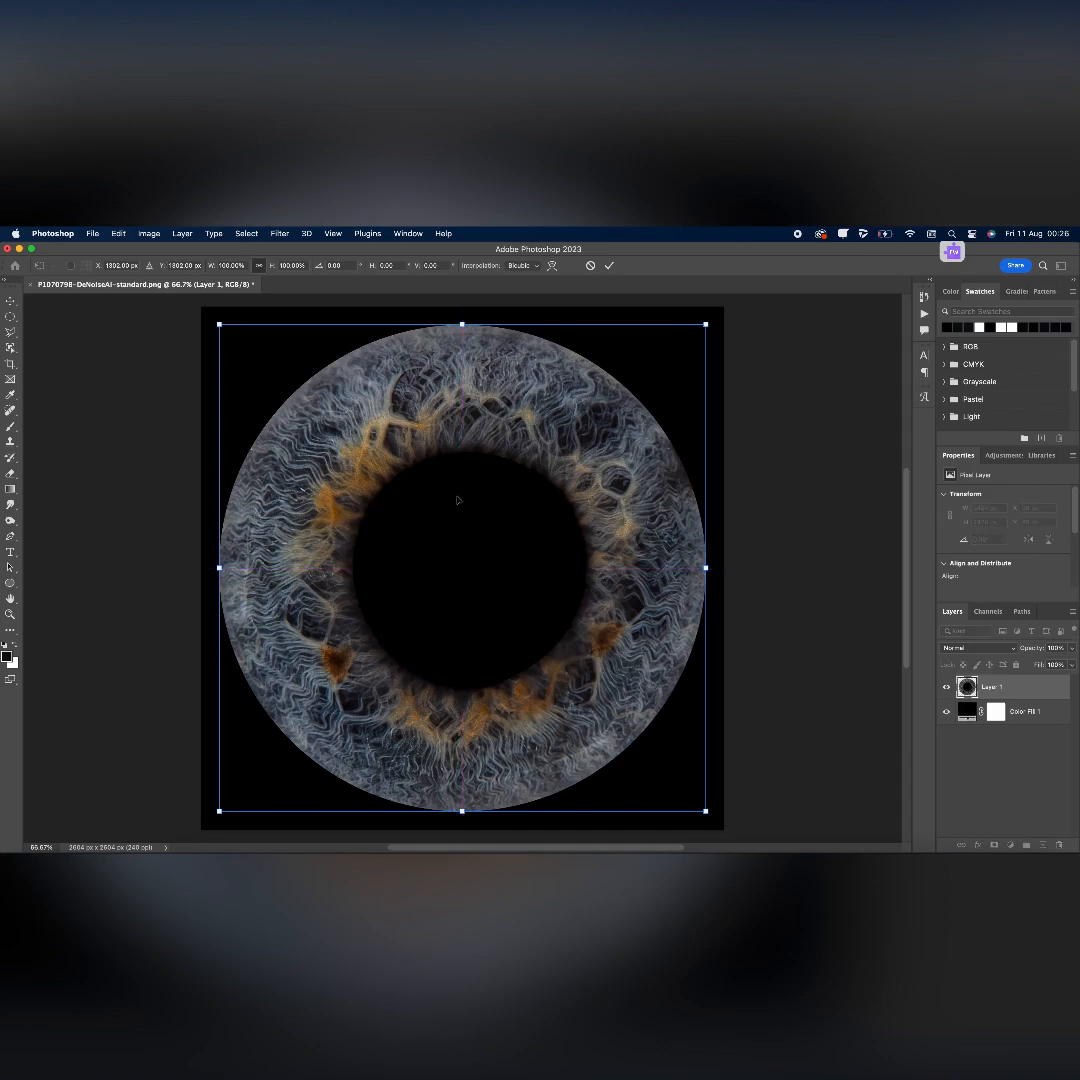
key("Return")
- Measure the iris's width with a rectangular marquee across its middle and clear the selection
key("j")
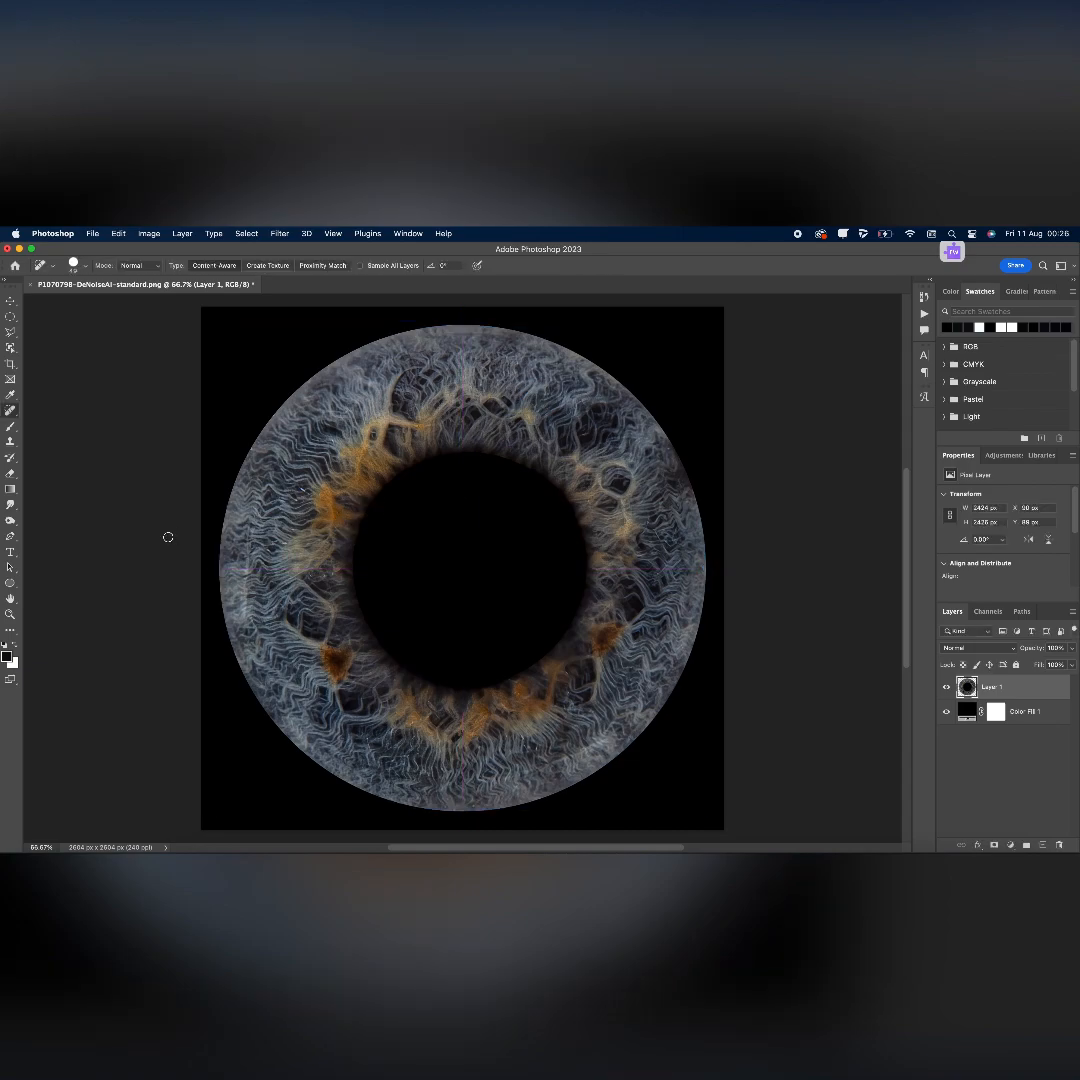
key("m")
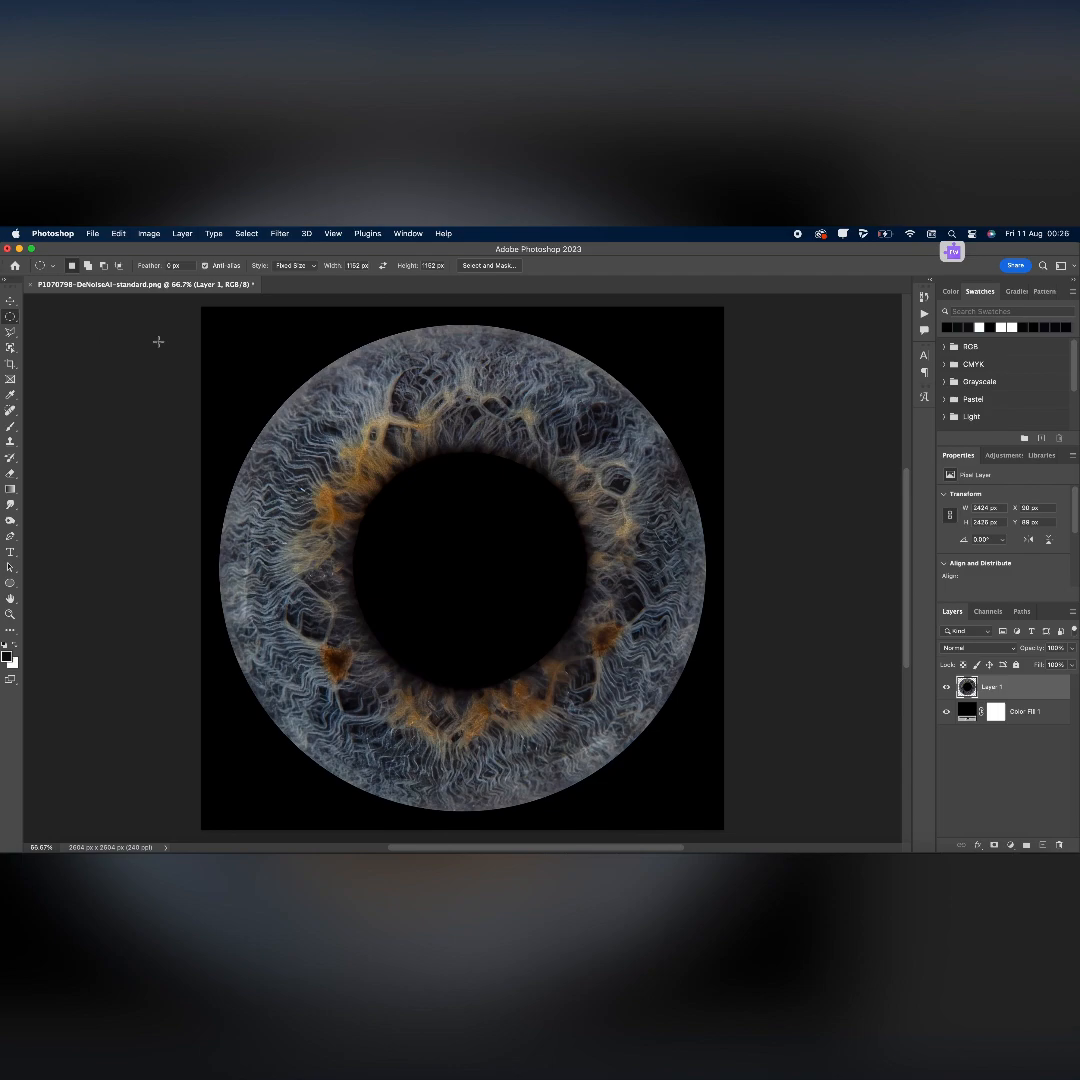
left_click(10, 318)
left_click(70, 313)
left_click_drag(220, 564, 706, 583)
left_click(257, 508)
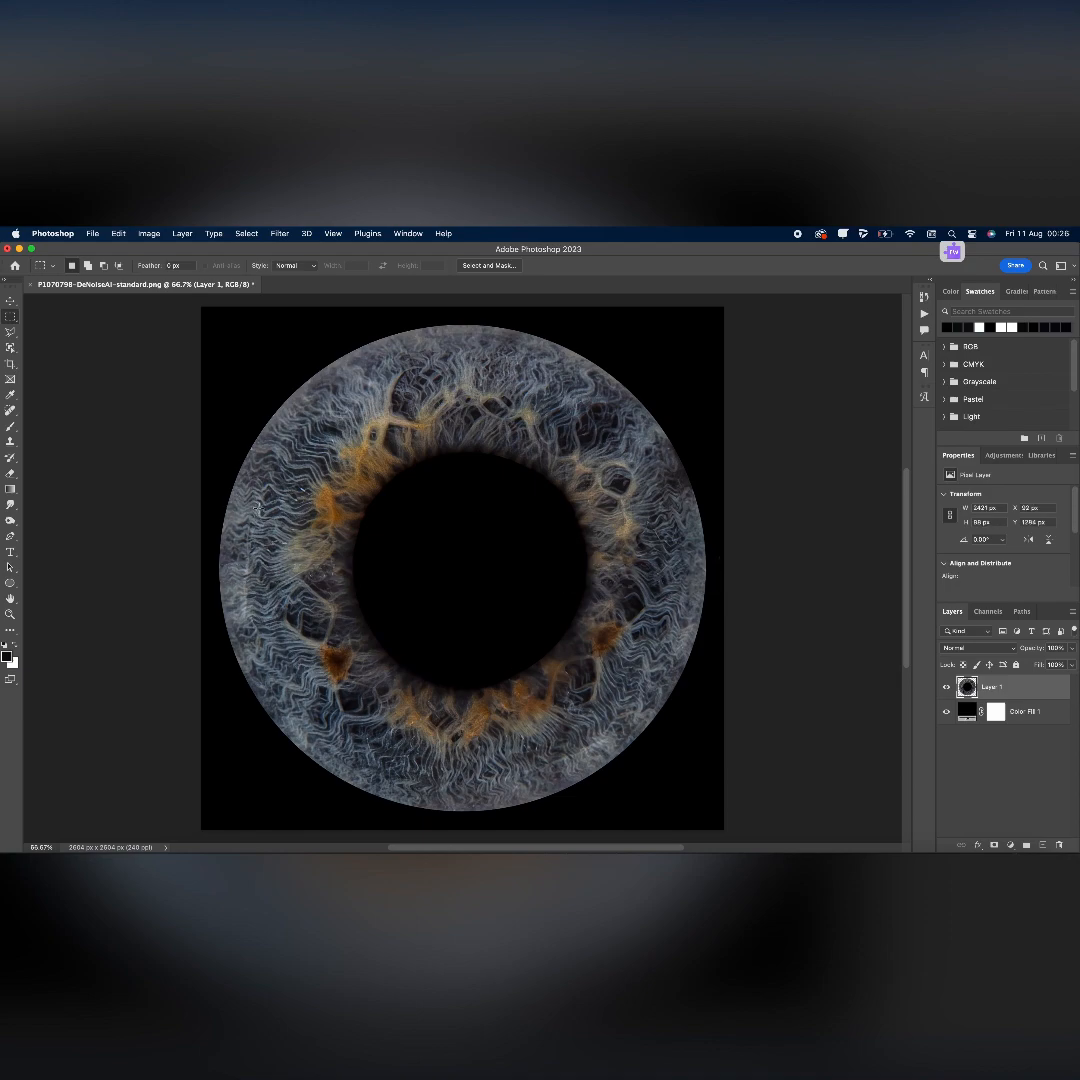
- Enlarge the iris layer proportionally to about 103.71% with Free Transform and recentre it on the canvas at X 1302, Y 1302 px
left_click(12, 320)
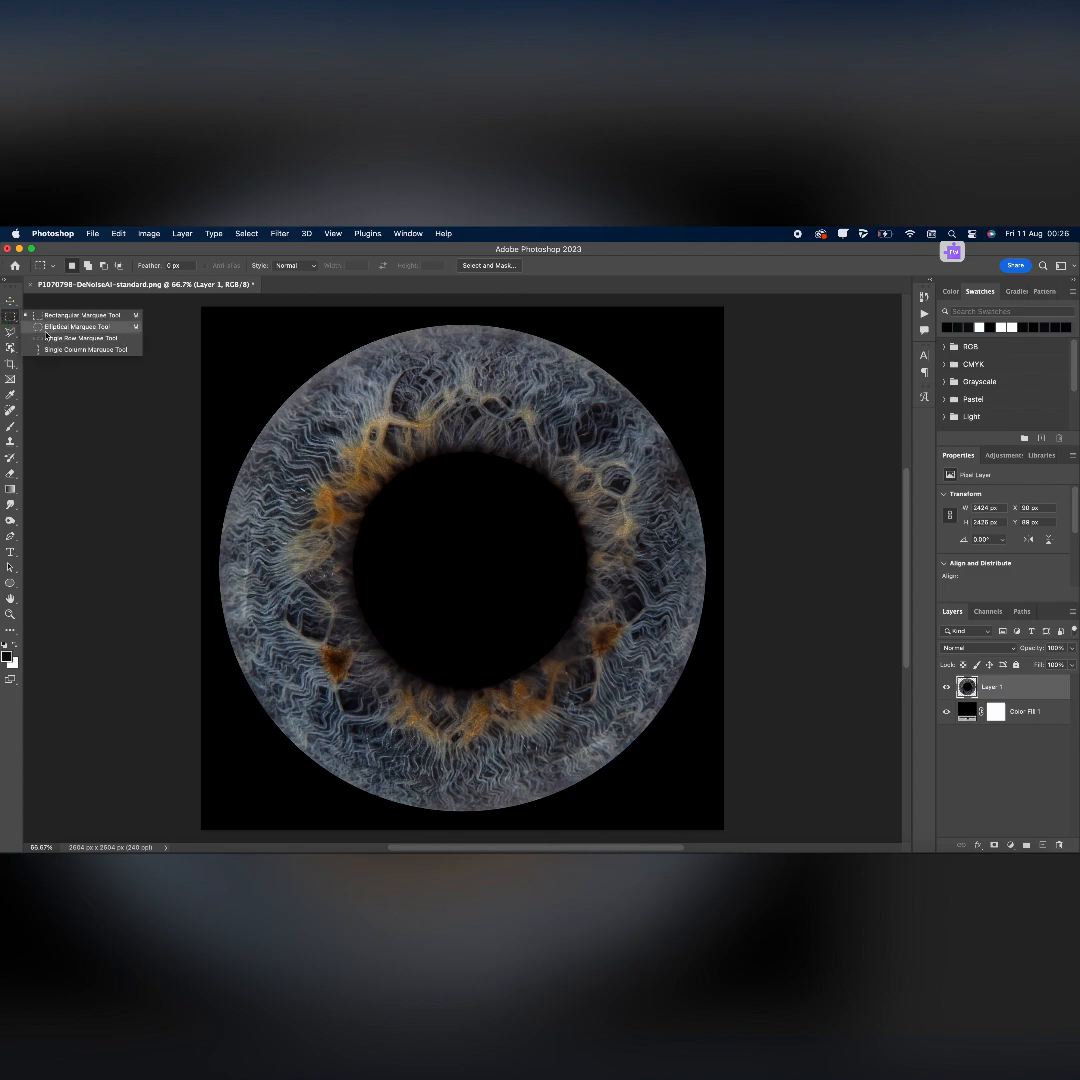
left_click(47, 330)
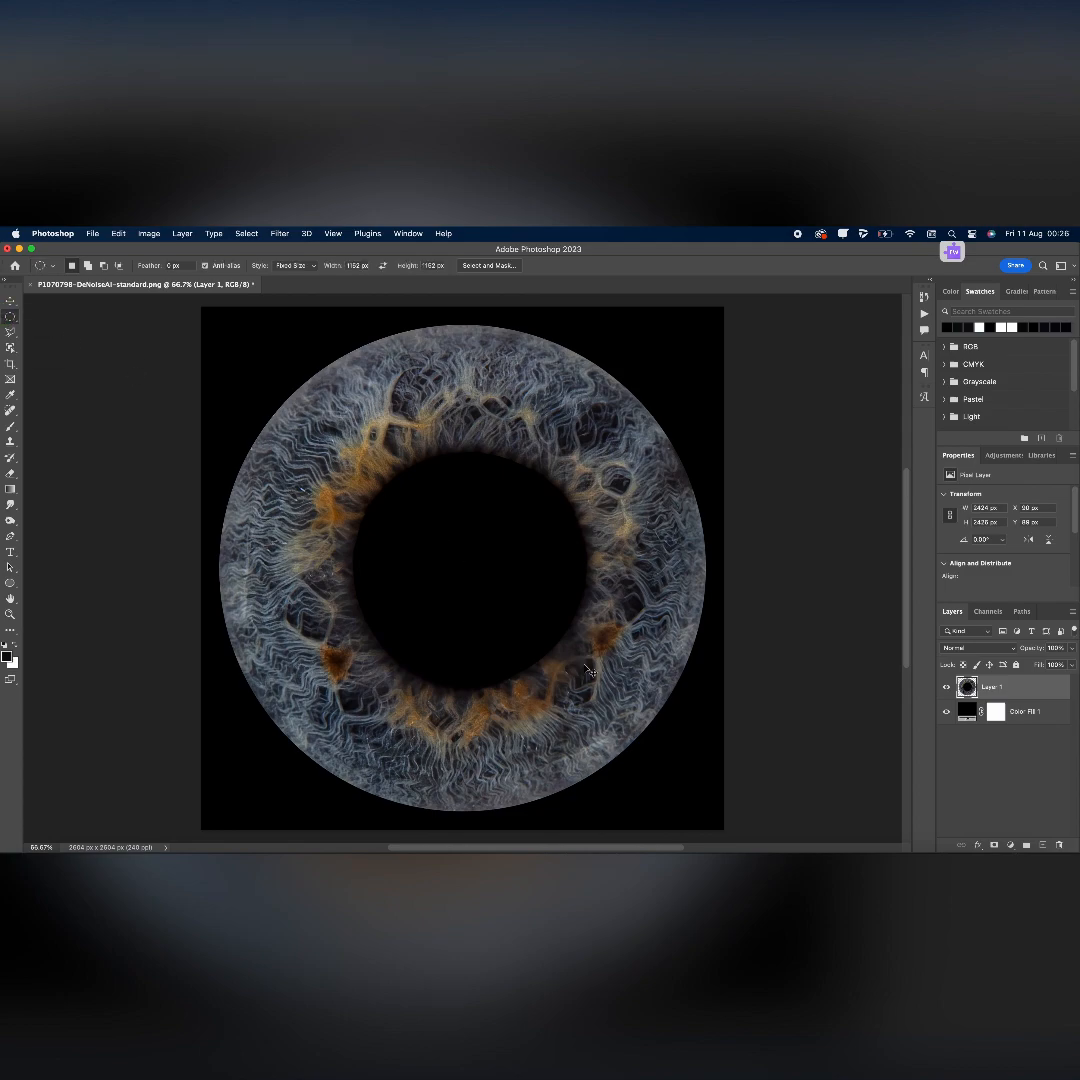
key("super+t")
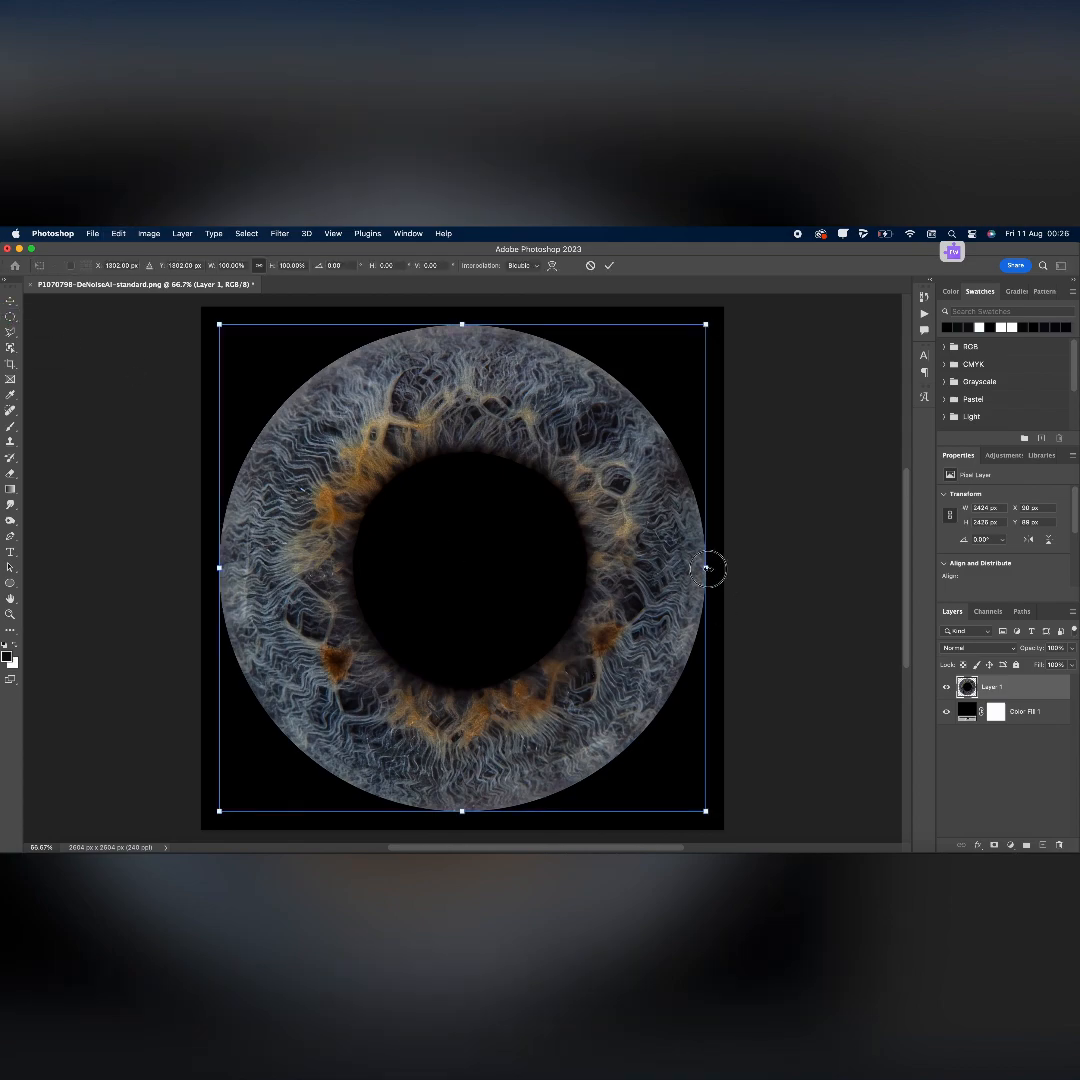
left_click_drag(709, 569, 726, 567)
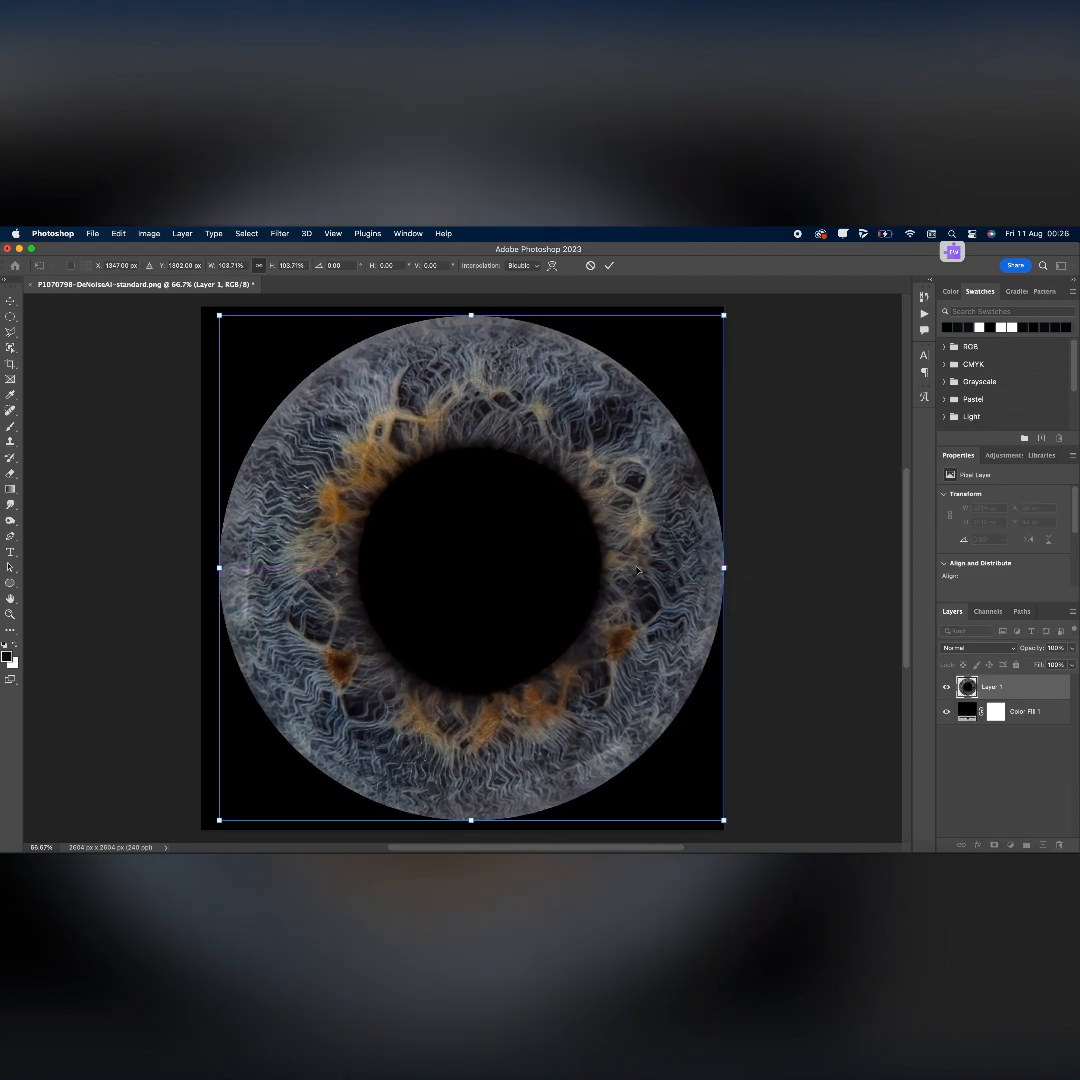
left_click_drag(637, 568, 628, 571)
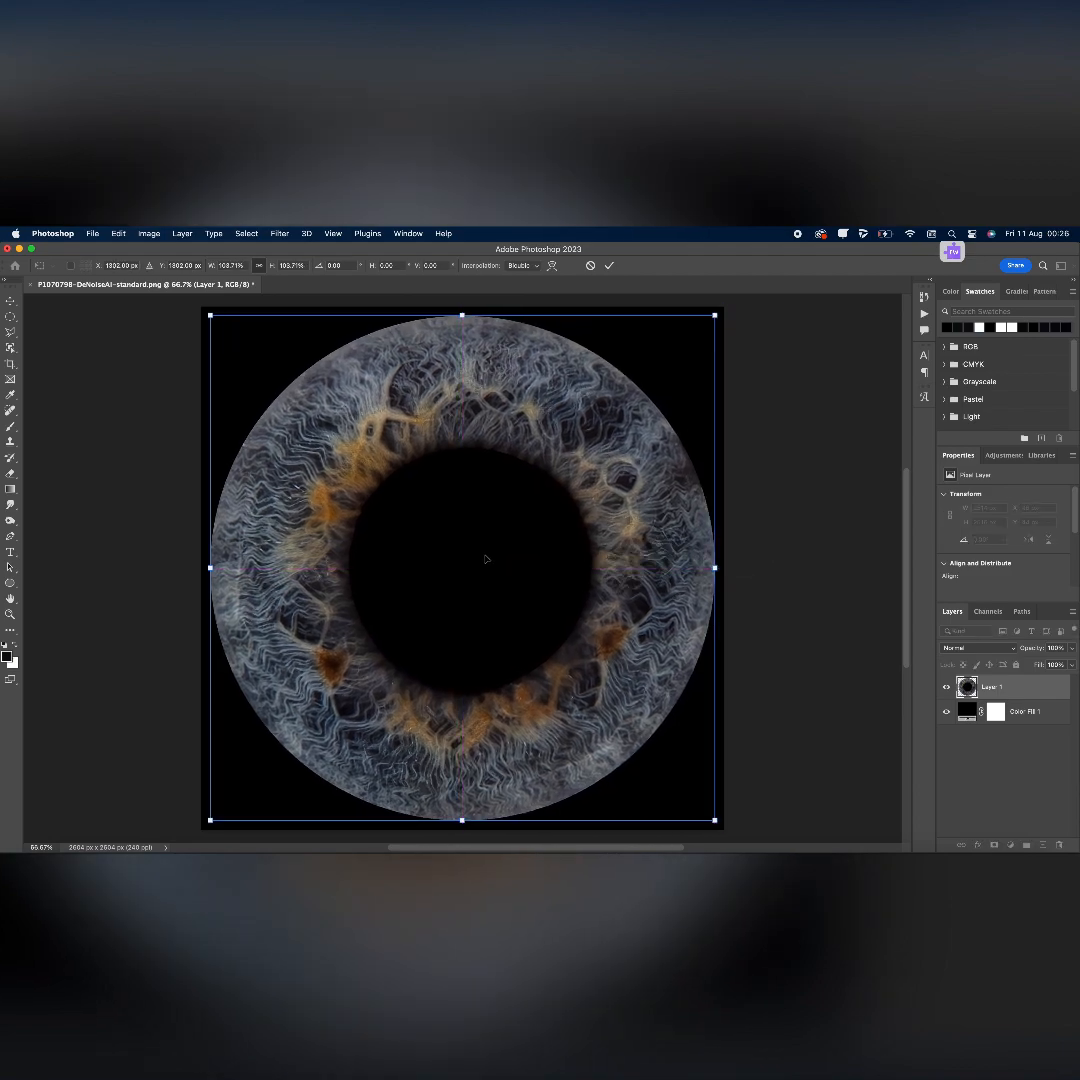
key("Return")
- Create a fixed-size elliptical selection of 2421 × 2421 px and centre it over the iris
key("m")
left_click(349, 262)
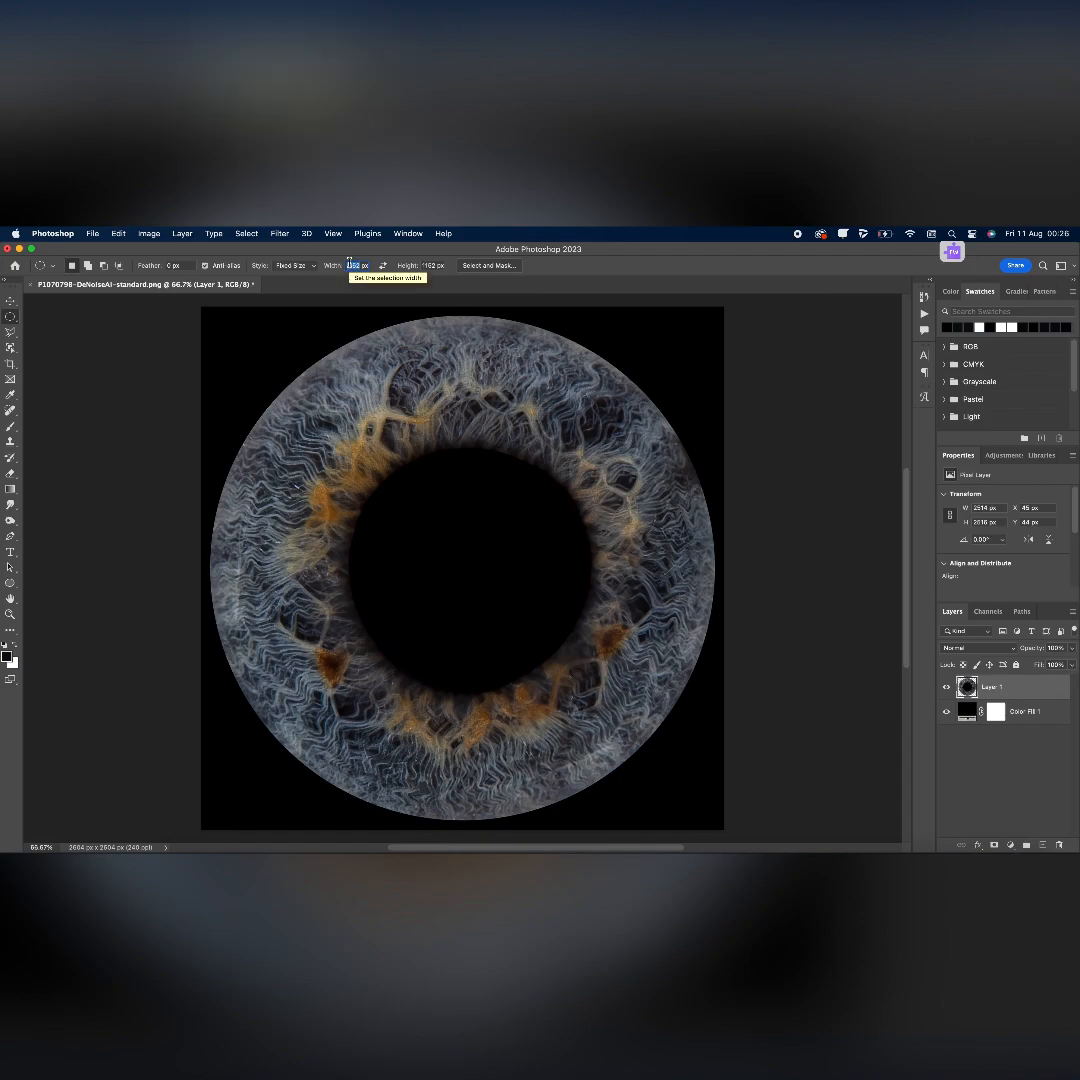
type("2421")
left_click(427, 265)
type("2421")
left_click(458, 504)
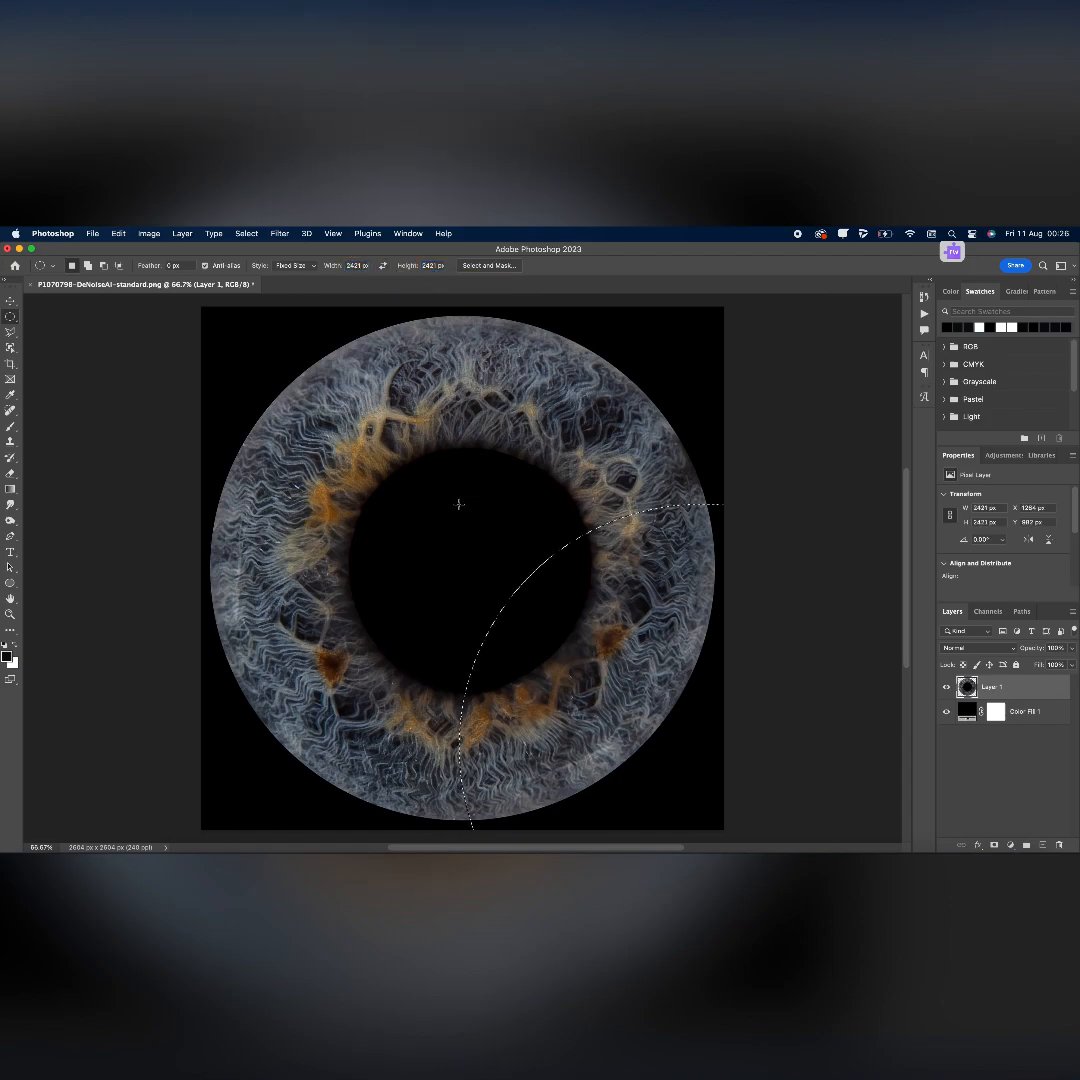
left_click_drag(644, 685, 398, 496)
left_click_drag(509, 561, 470, 580)
- Copy the circular selection of the iris to a new layer and delete the untrimmed Layer 1
scroll(519, 578, "down", 5)
scroll(470, 580, "up", 4)
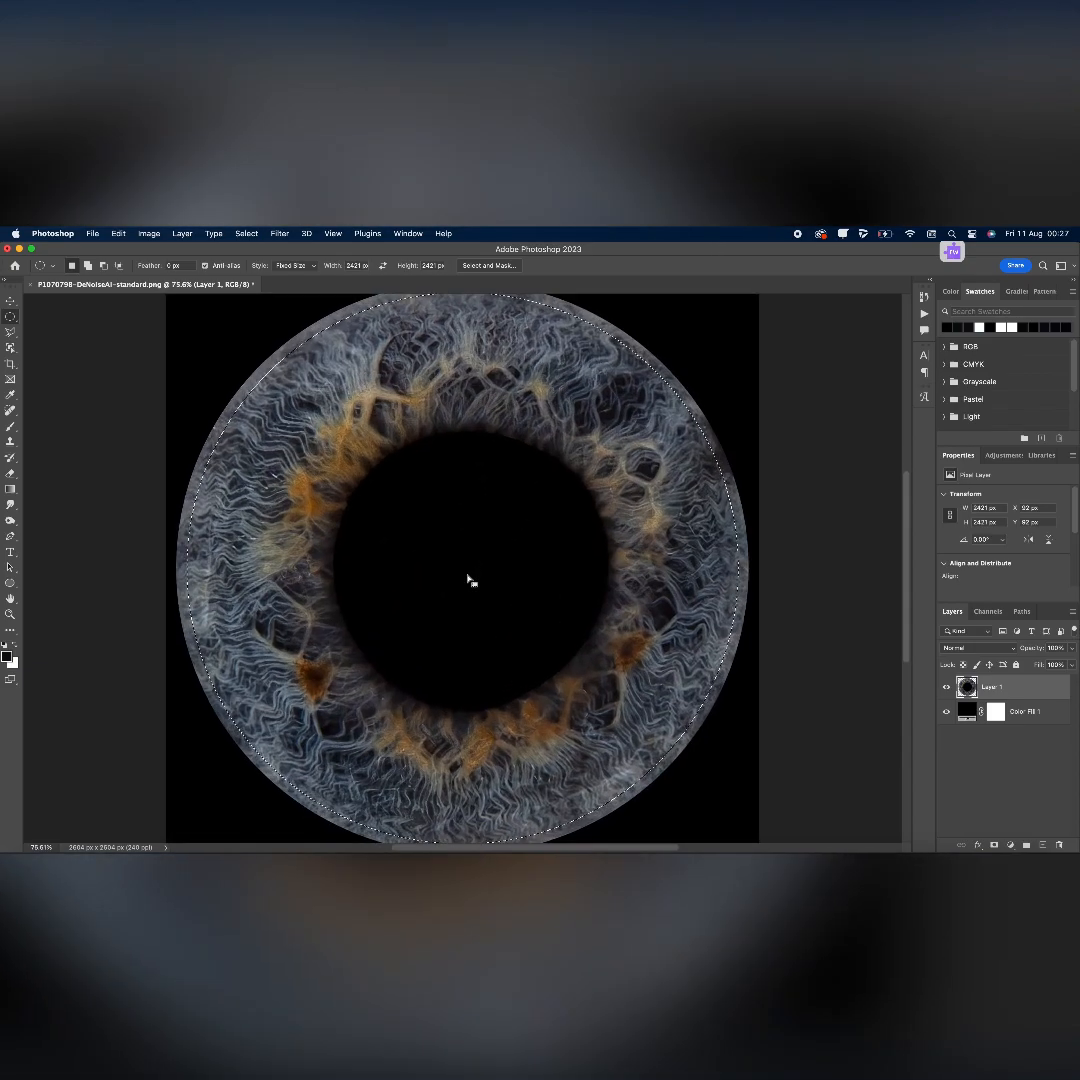
scroll(470, 580, "down", 1)
scroll(470, 580, "up", 1)
scroll(470, 580, "down", 1)
scroll(470, 580, "down", 1)
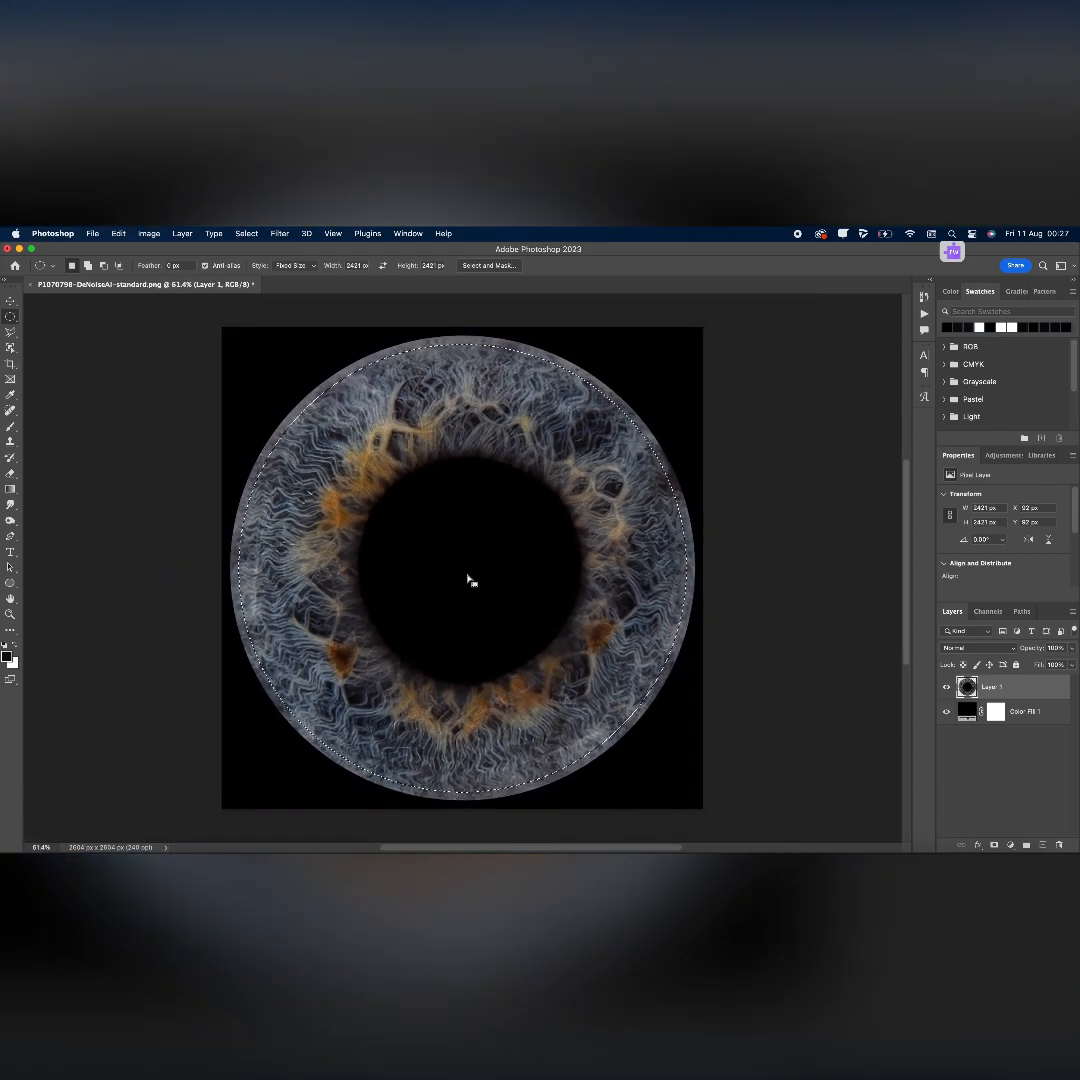
scroll(470, 580, "up", 1)
key("super+j")
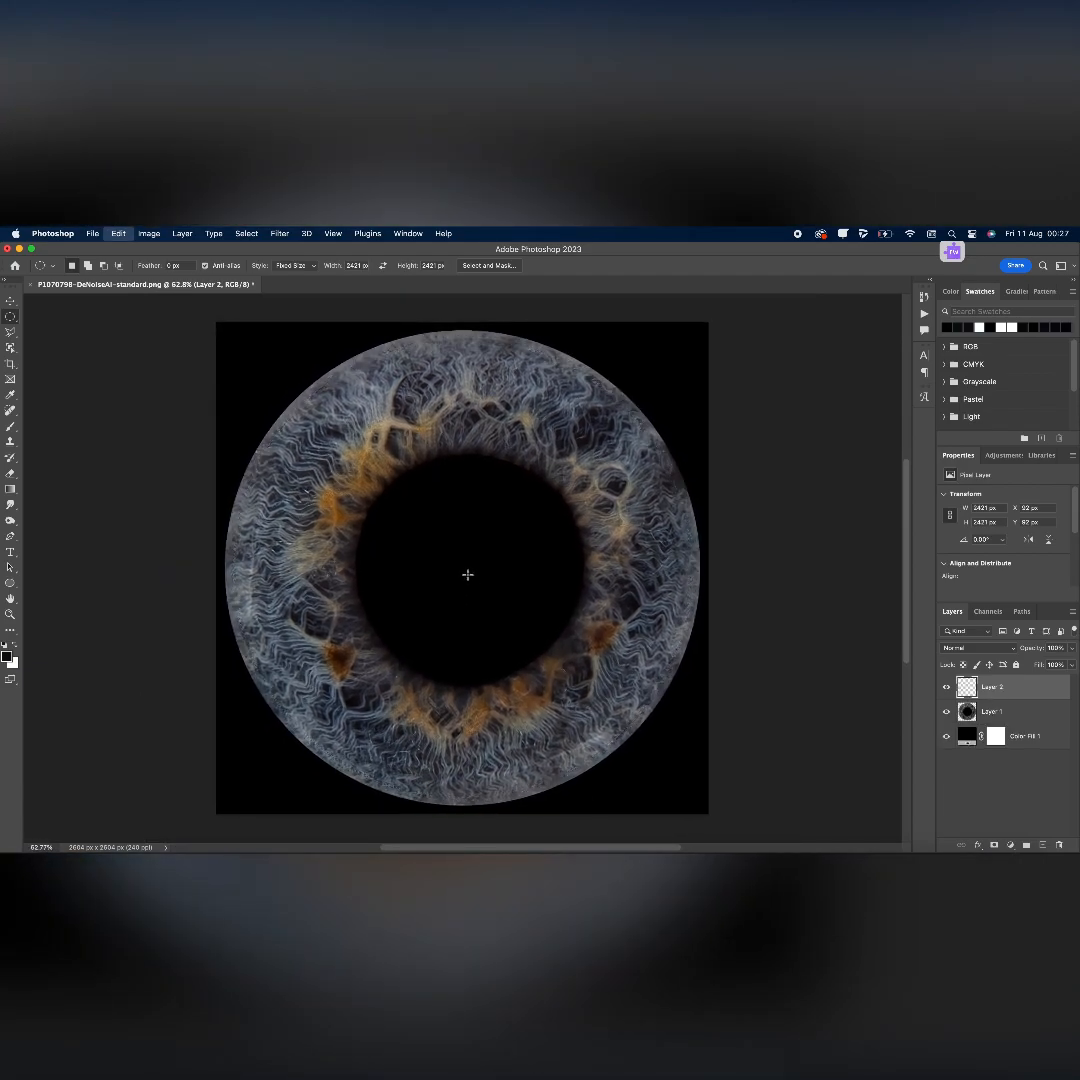
left_click_drag(1043, 716, 1066, 843)
- Nudge the trimmed iris layer with Free Transform so its centre sits at X 1301.50, Y 1301.50 px
key("super+t")
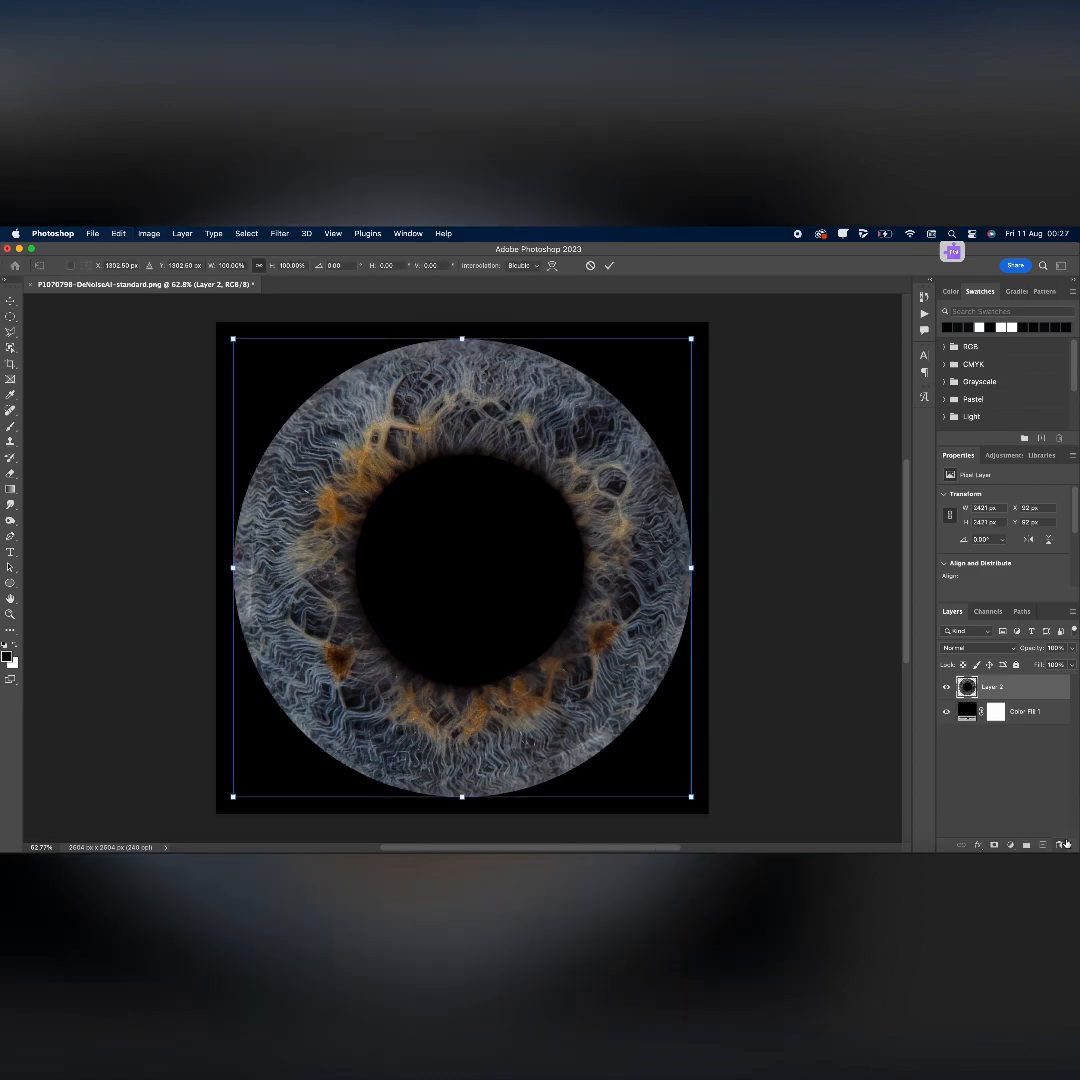
left_click_drag(503, 594, 502, 594)
key("Return")
key("m")
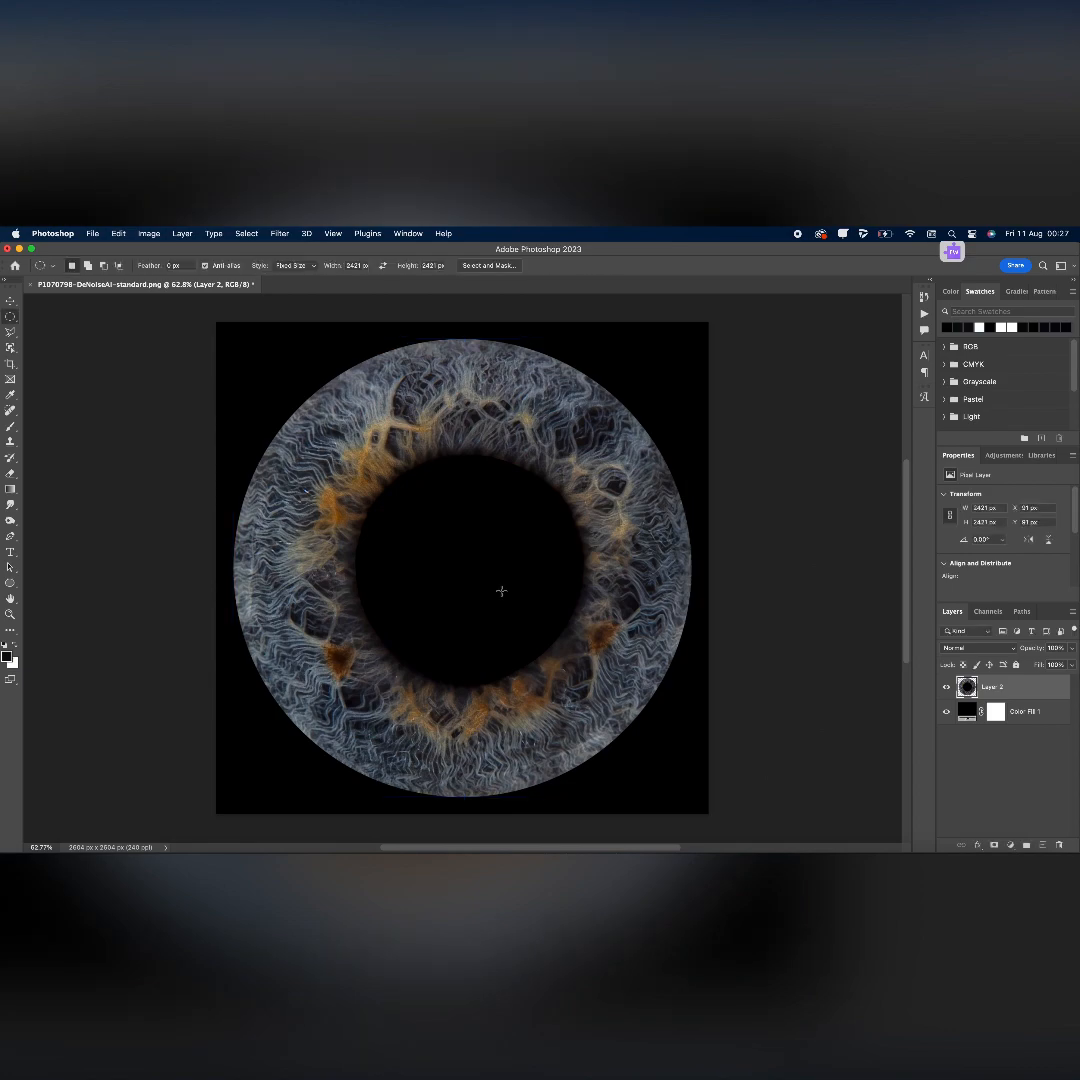
- Scale the trimmed iris layer up slightly around its centre to about 2441 × 2442 px
key("super+t")
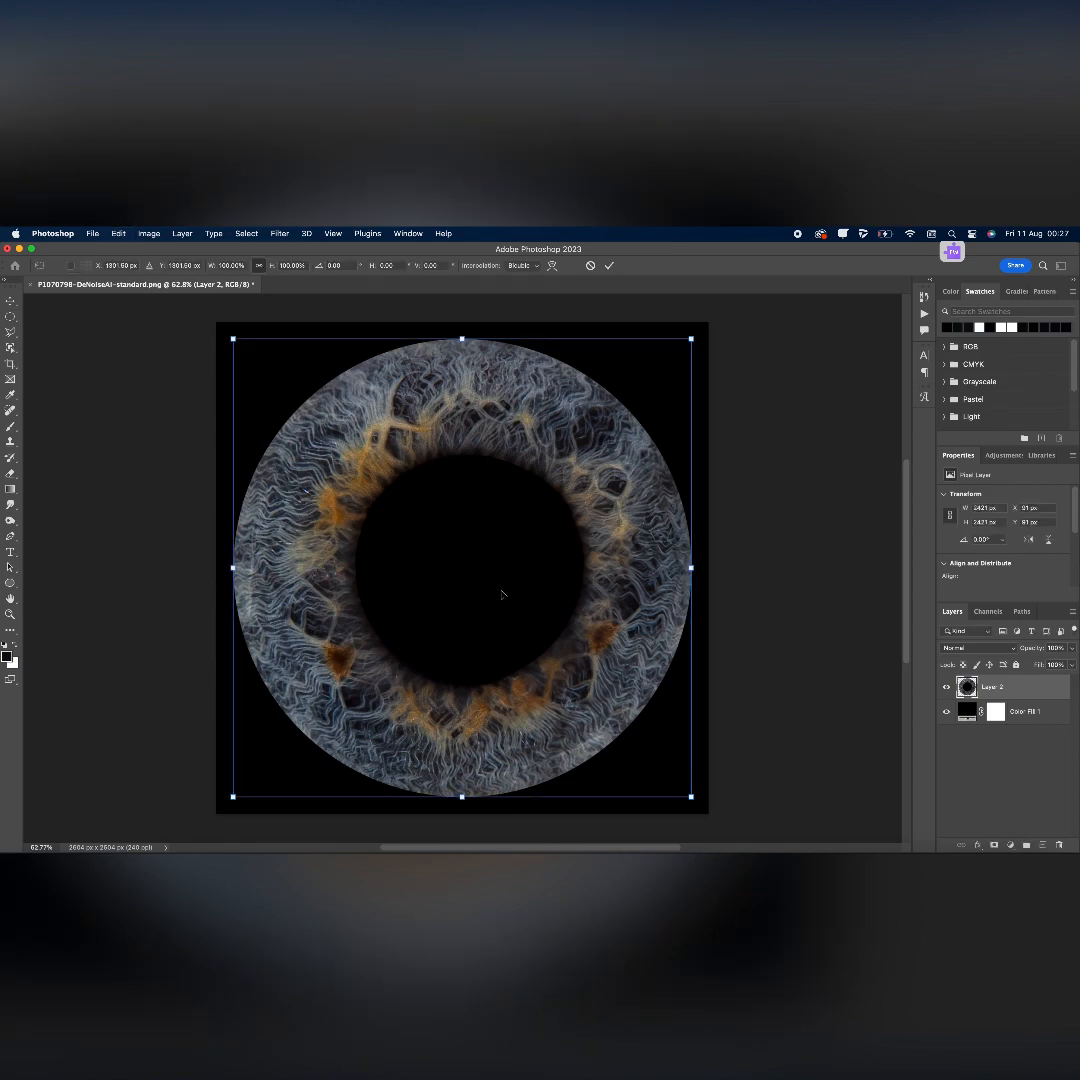
left_click_drag(463, 339, 475, 389)
key("Return")
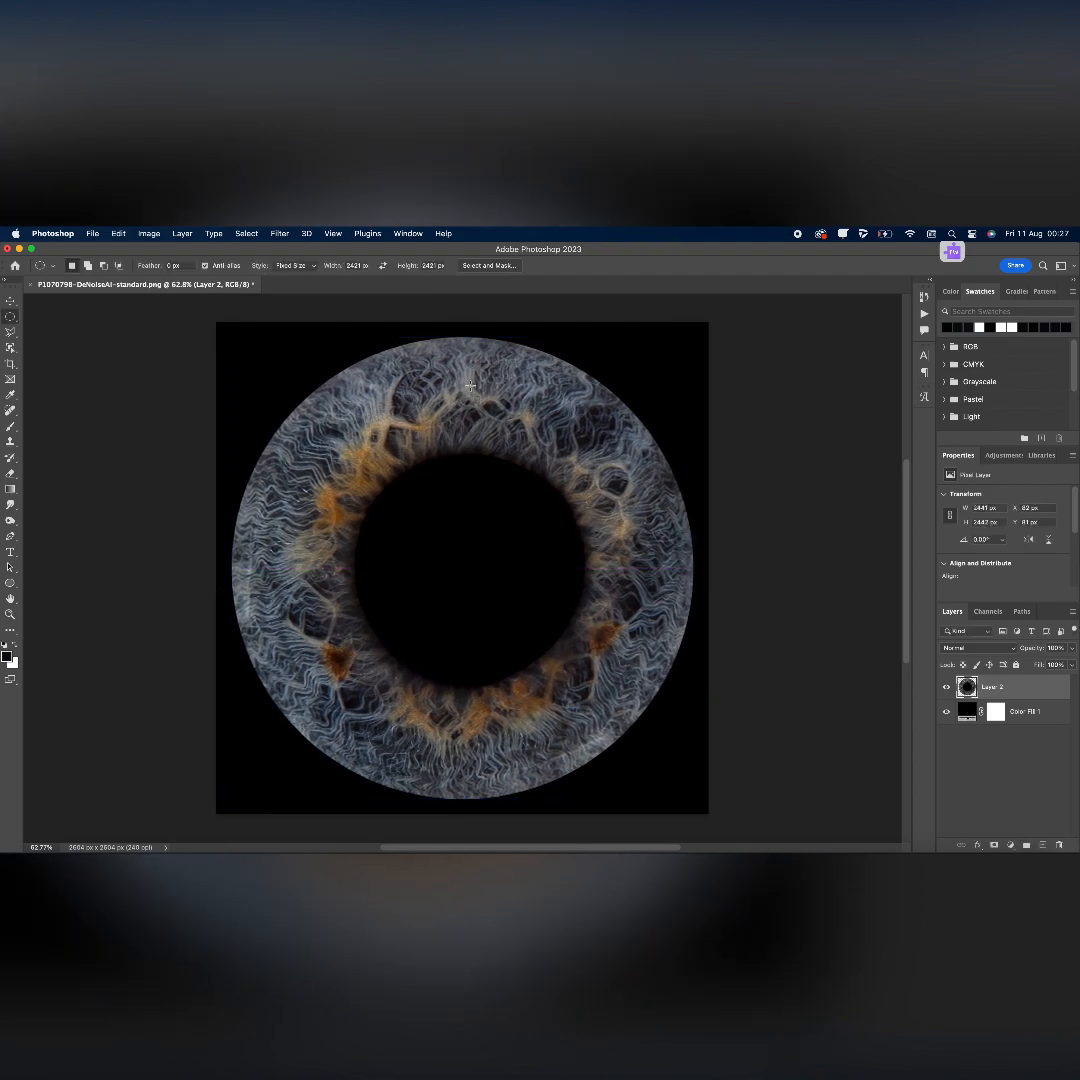
- Trim the iris edge again by copying a centred 2421 px circular selection to a new layer and deleting Layer 2
left_click_drag(429, 505, 381, 506)
key("ctrl+j")
left_click(1020, 712)
key("BackSpace")
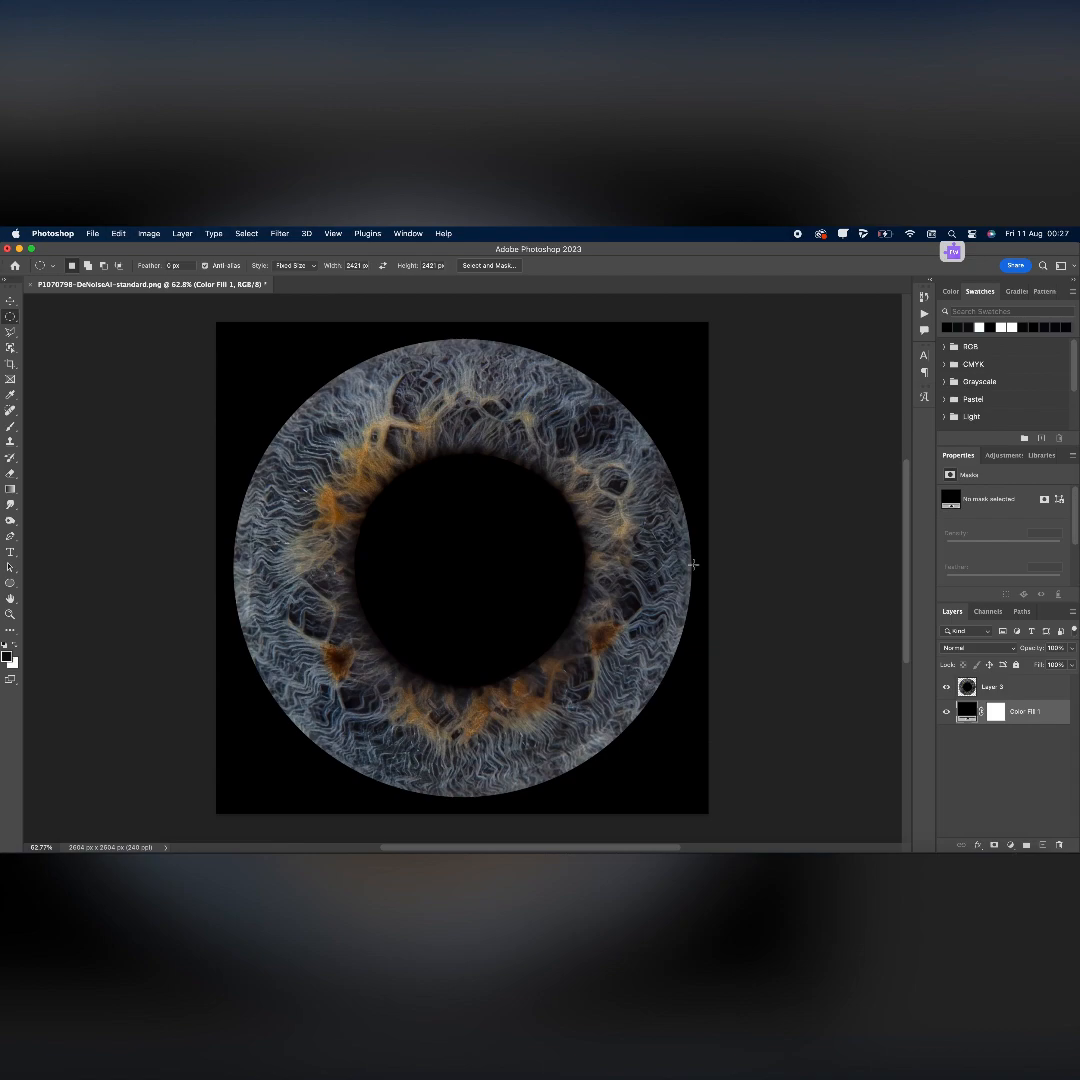
- Open the Export As dialog for the iris composition
left_click(93, 236)
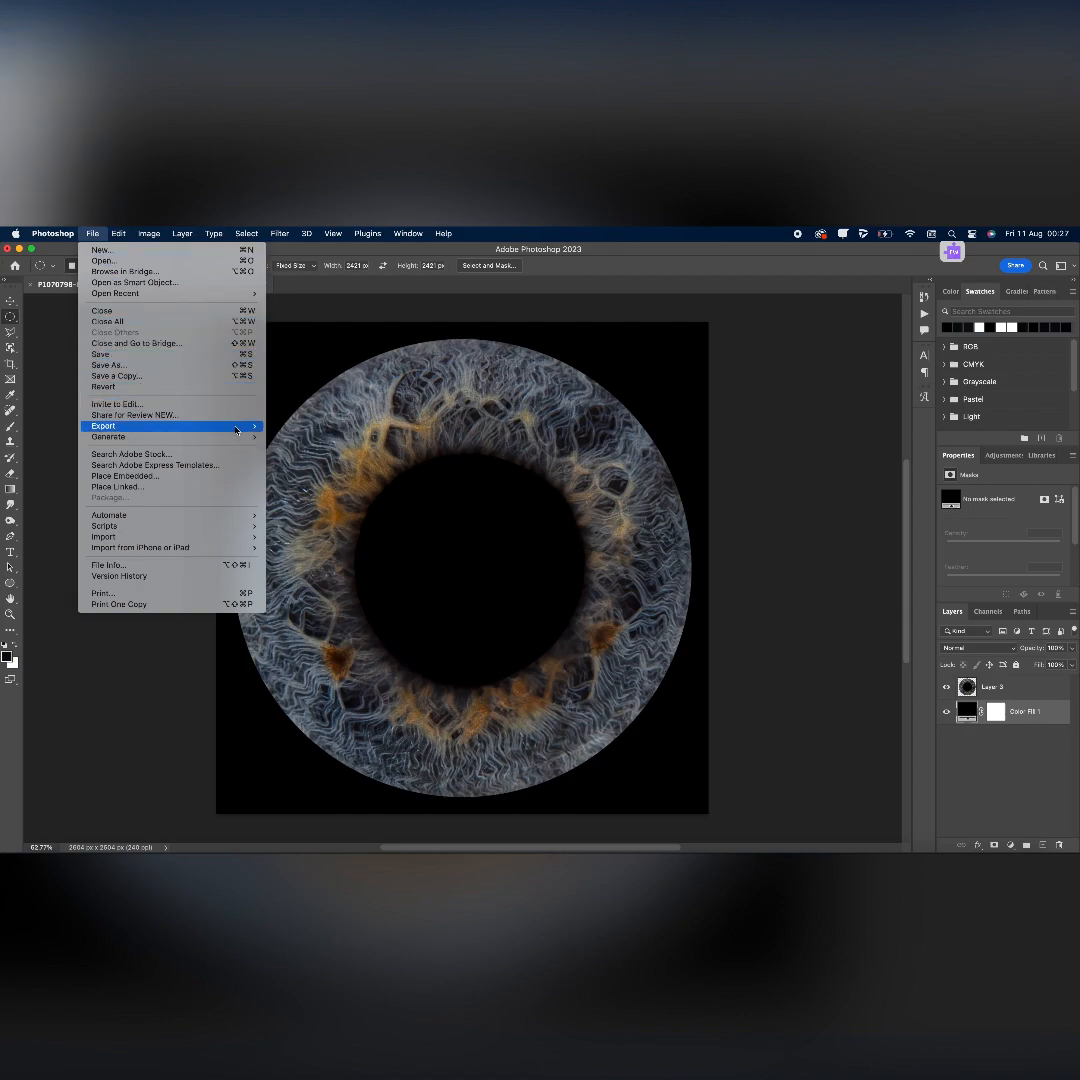
mouse_move(235, 426)
left_click(298, 438)
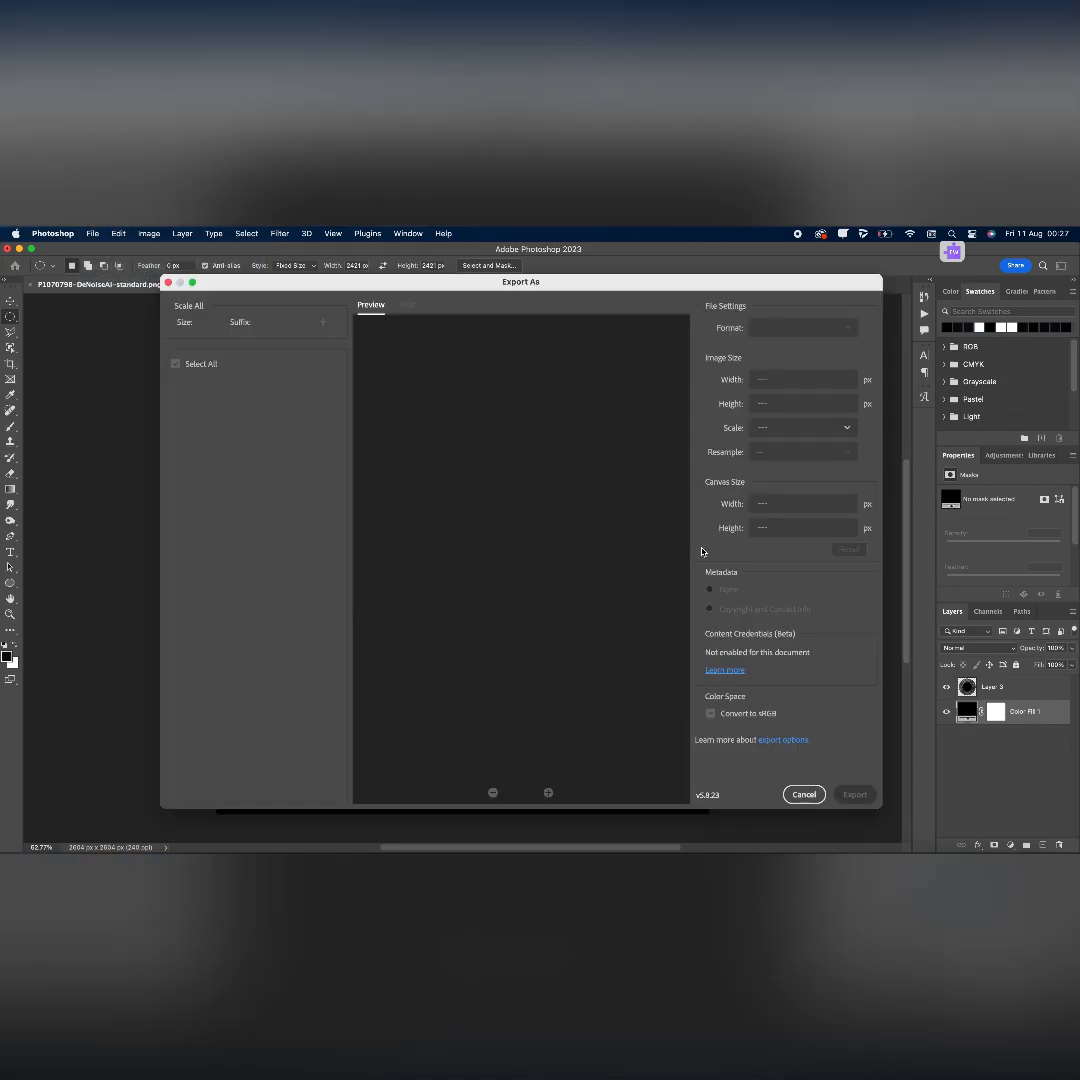